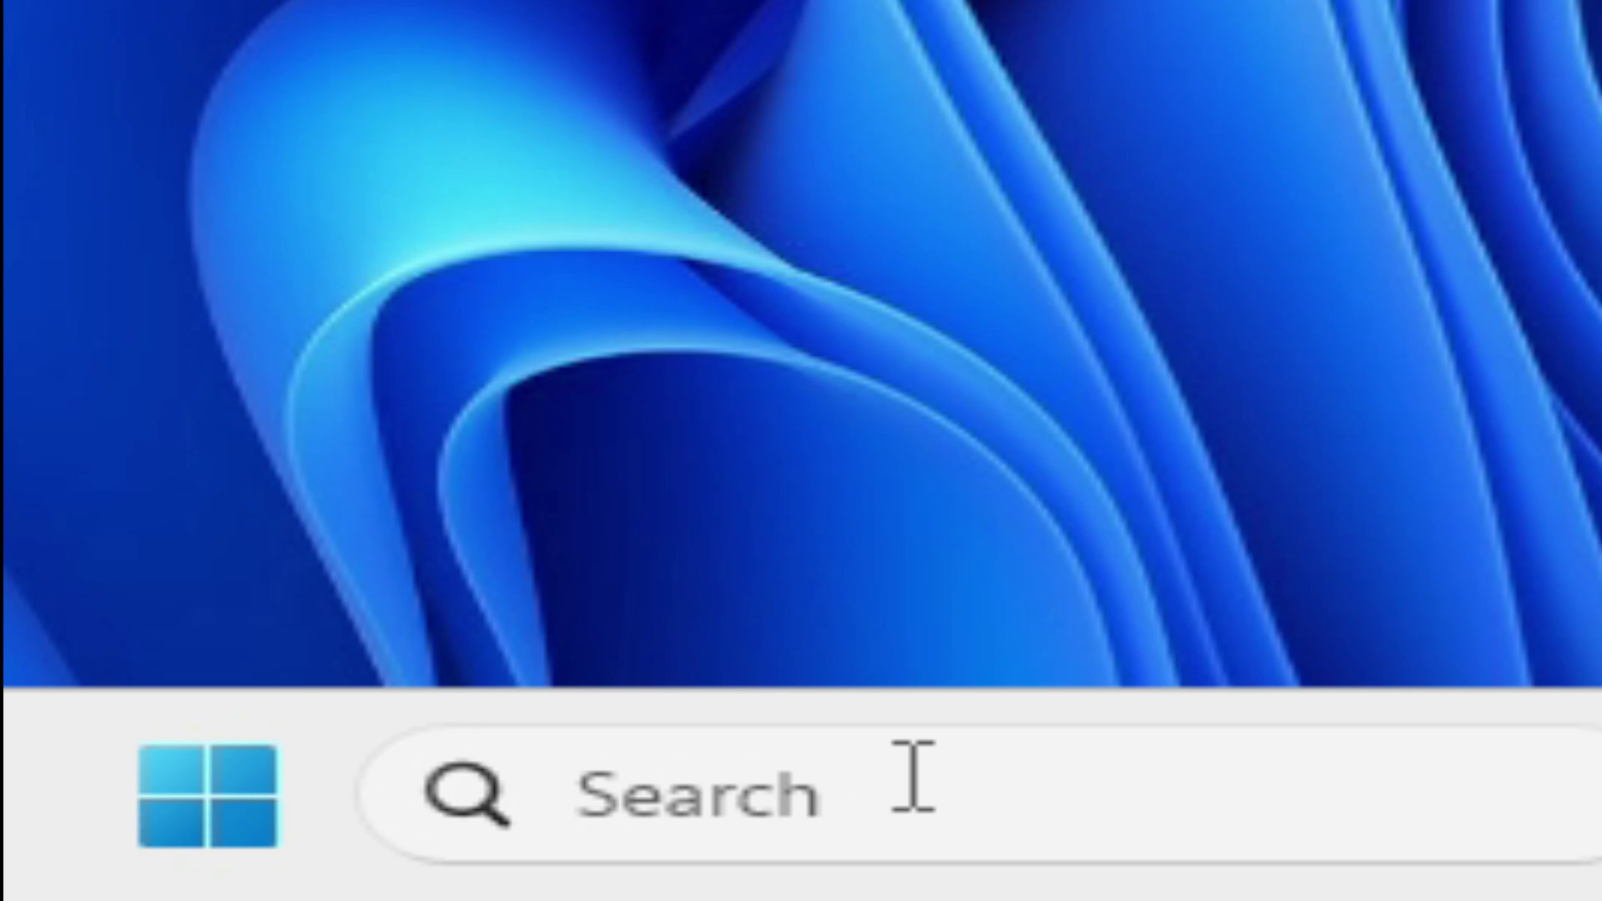
Search for cmd and start Command Prompt with Run as administrator
click(597, 868)
text(cmd)
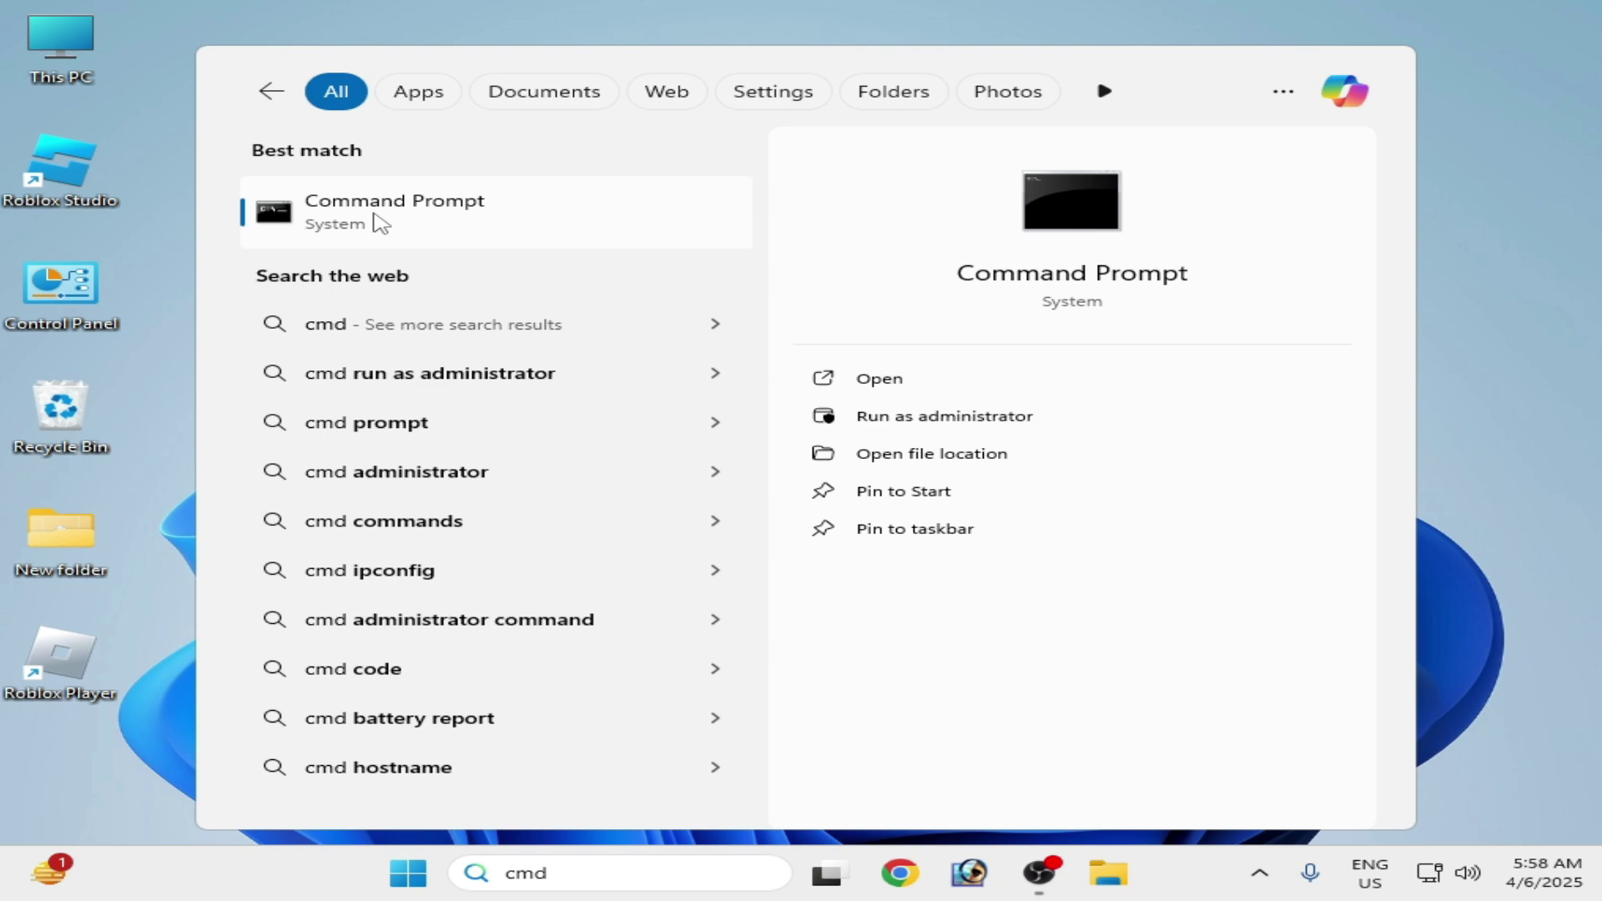
right_click(374, 220)
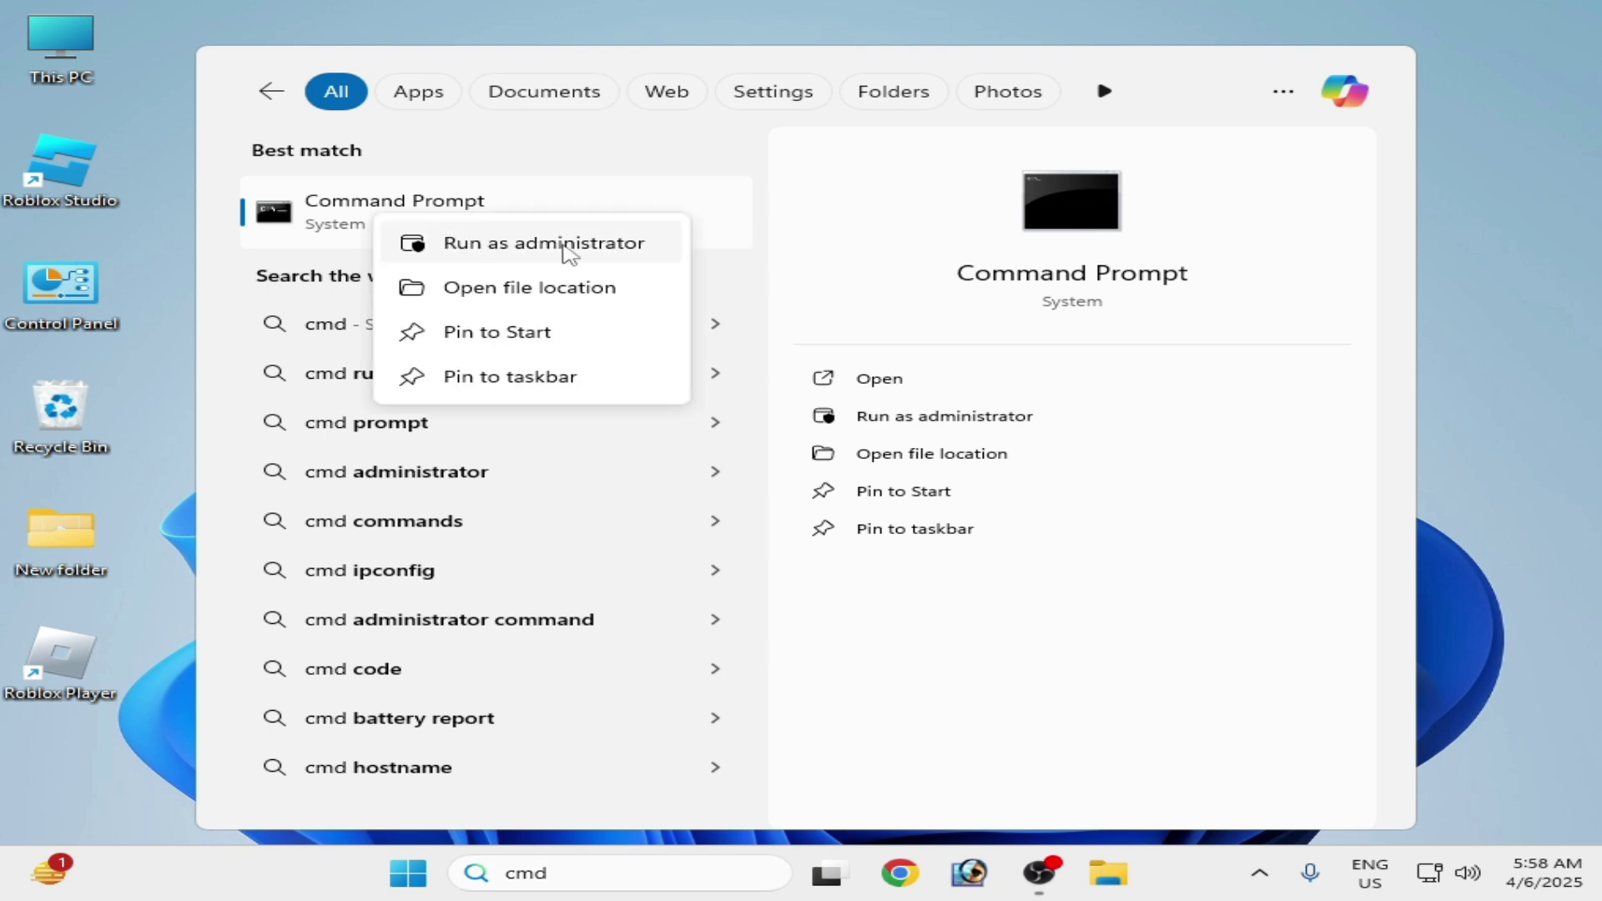
click(336, 229)
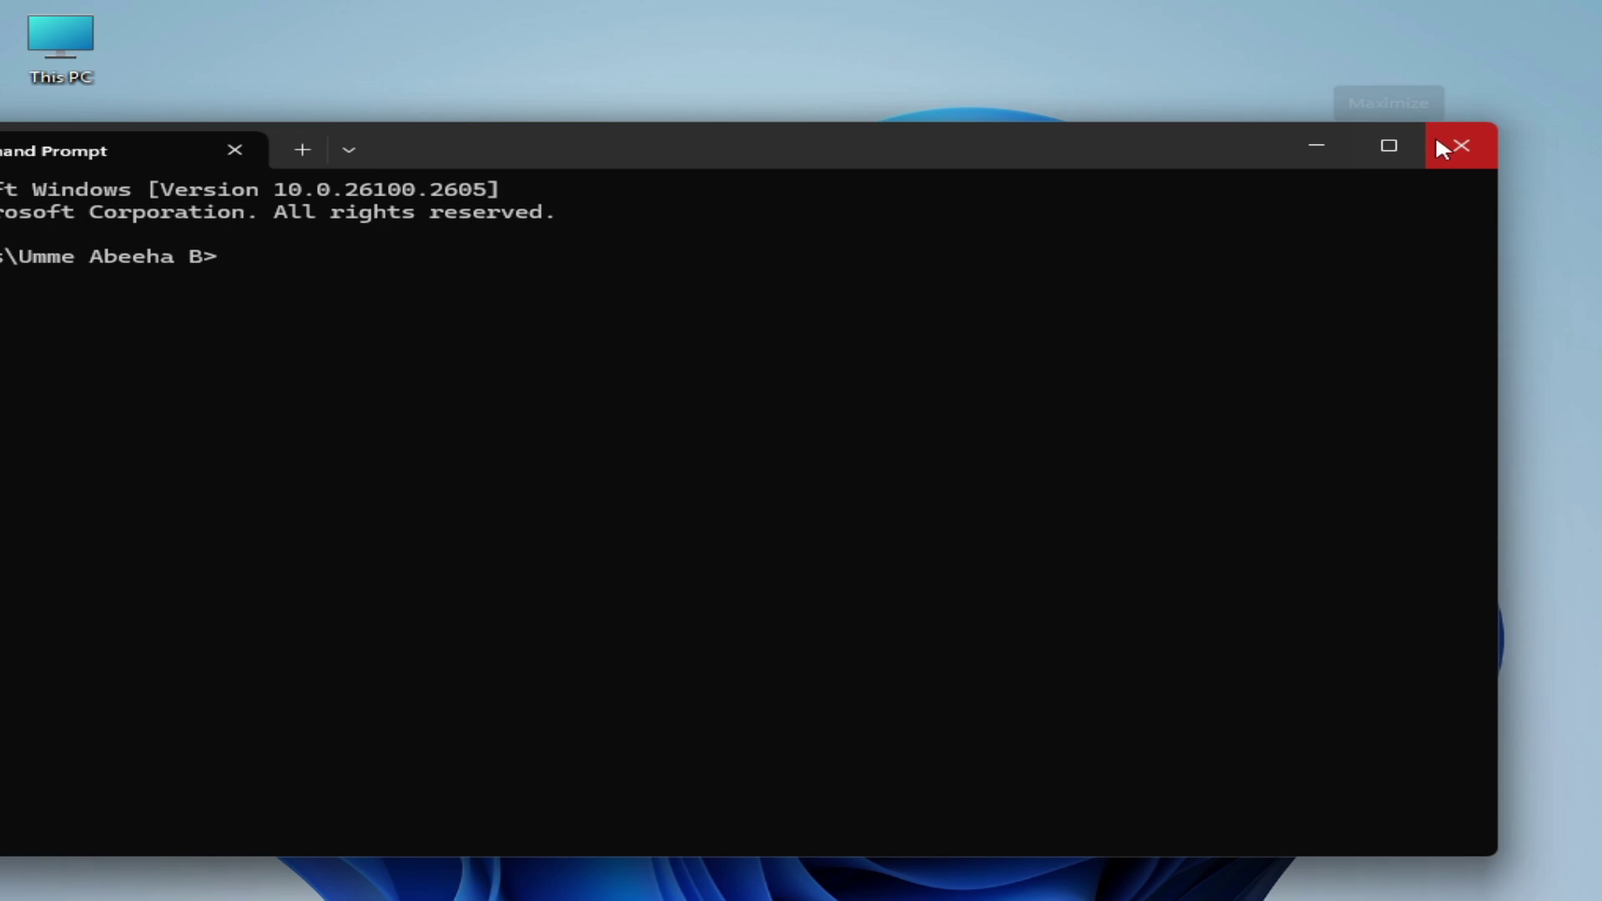
Close the extra ordinary prompt and run cd AppData\Local, which fails from System32
click(1456, 143)
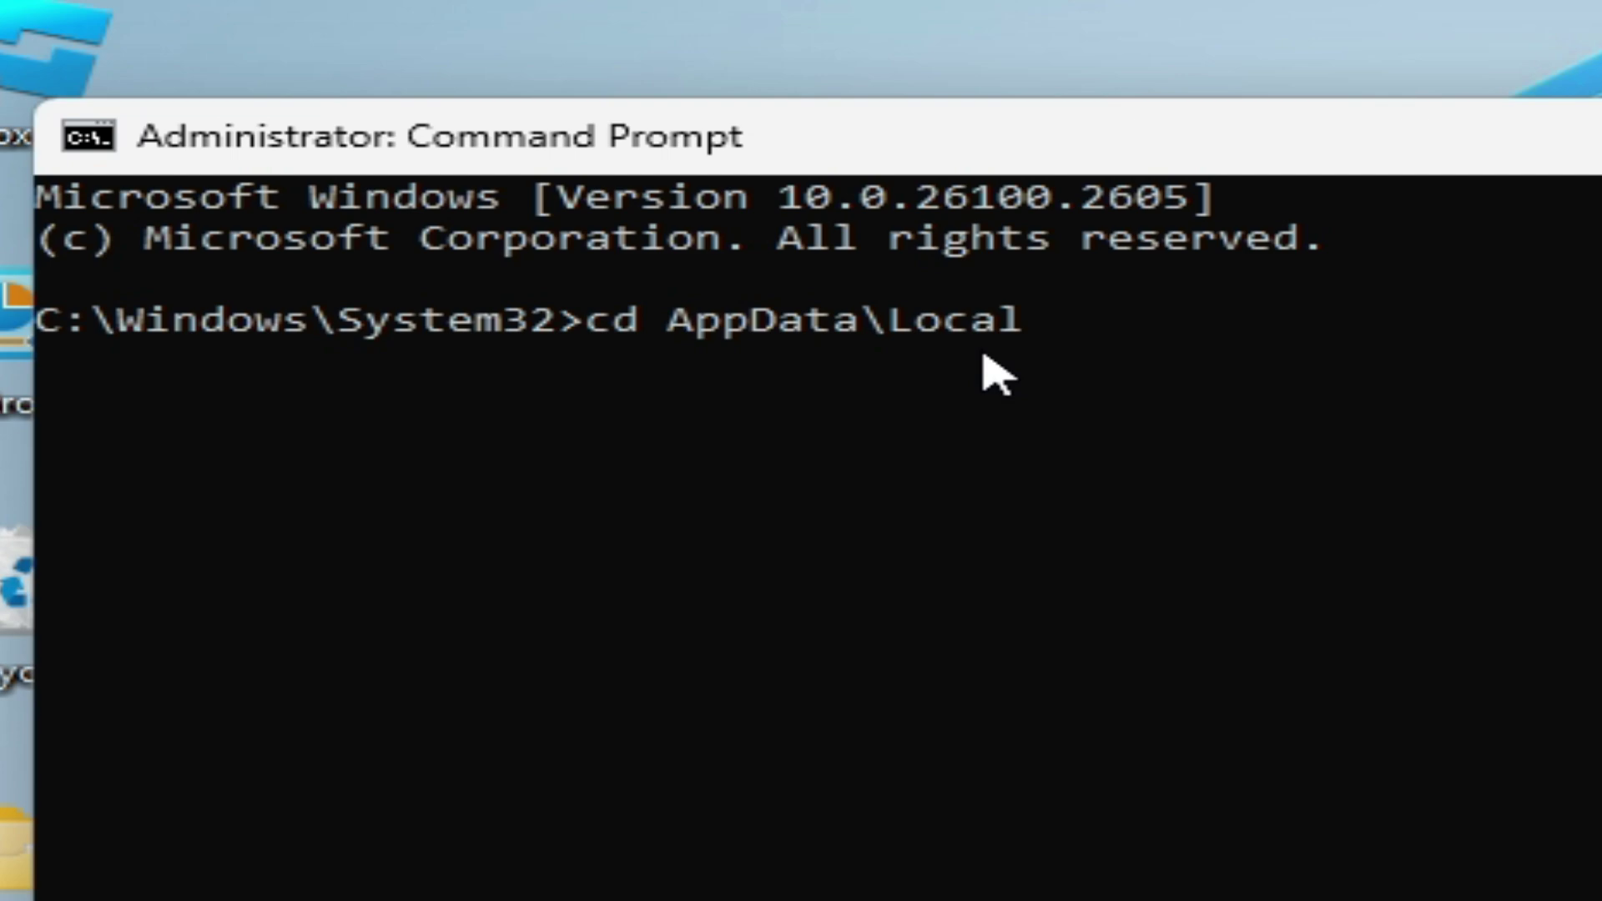
key(Return)
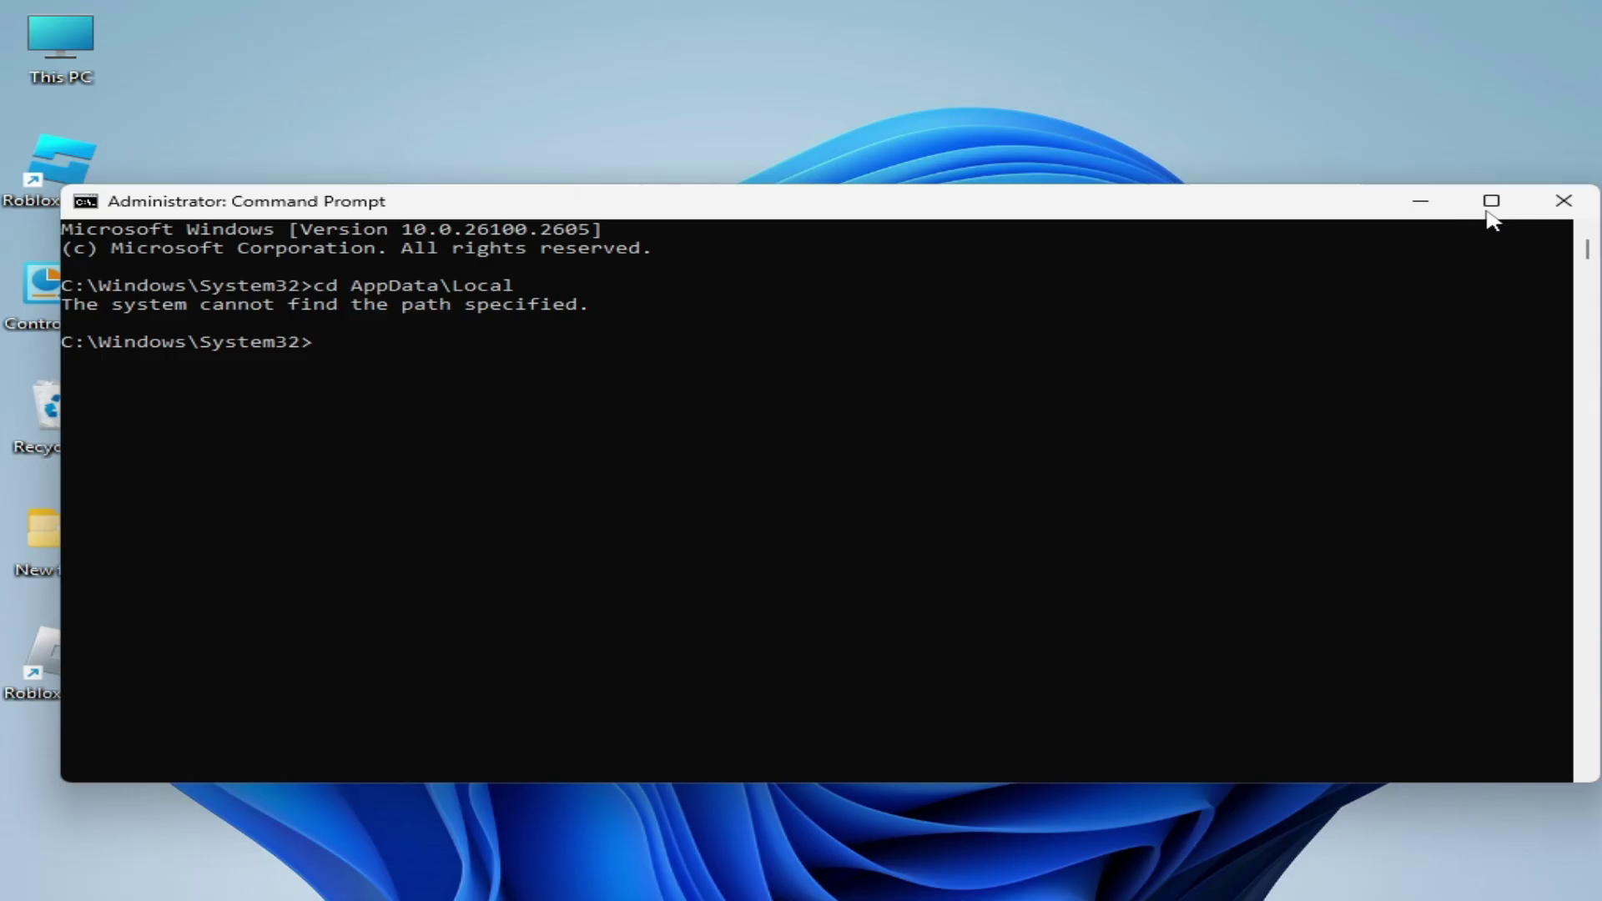
Swap the admin prompt for a regular Command Prompt and change into AppData\Local
click(1562, 203)
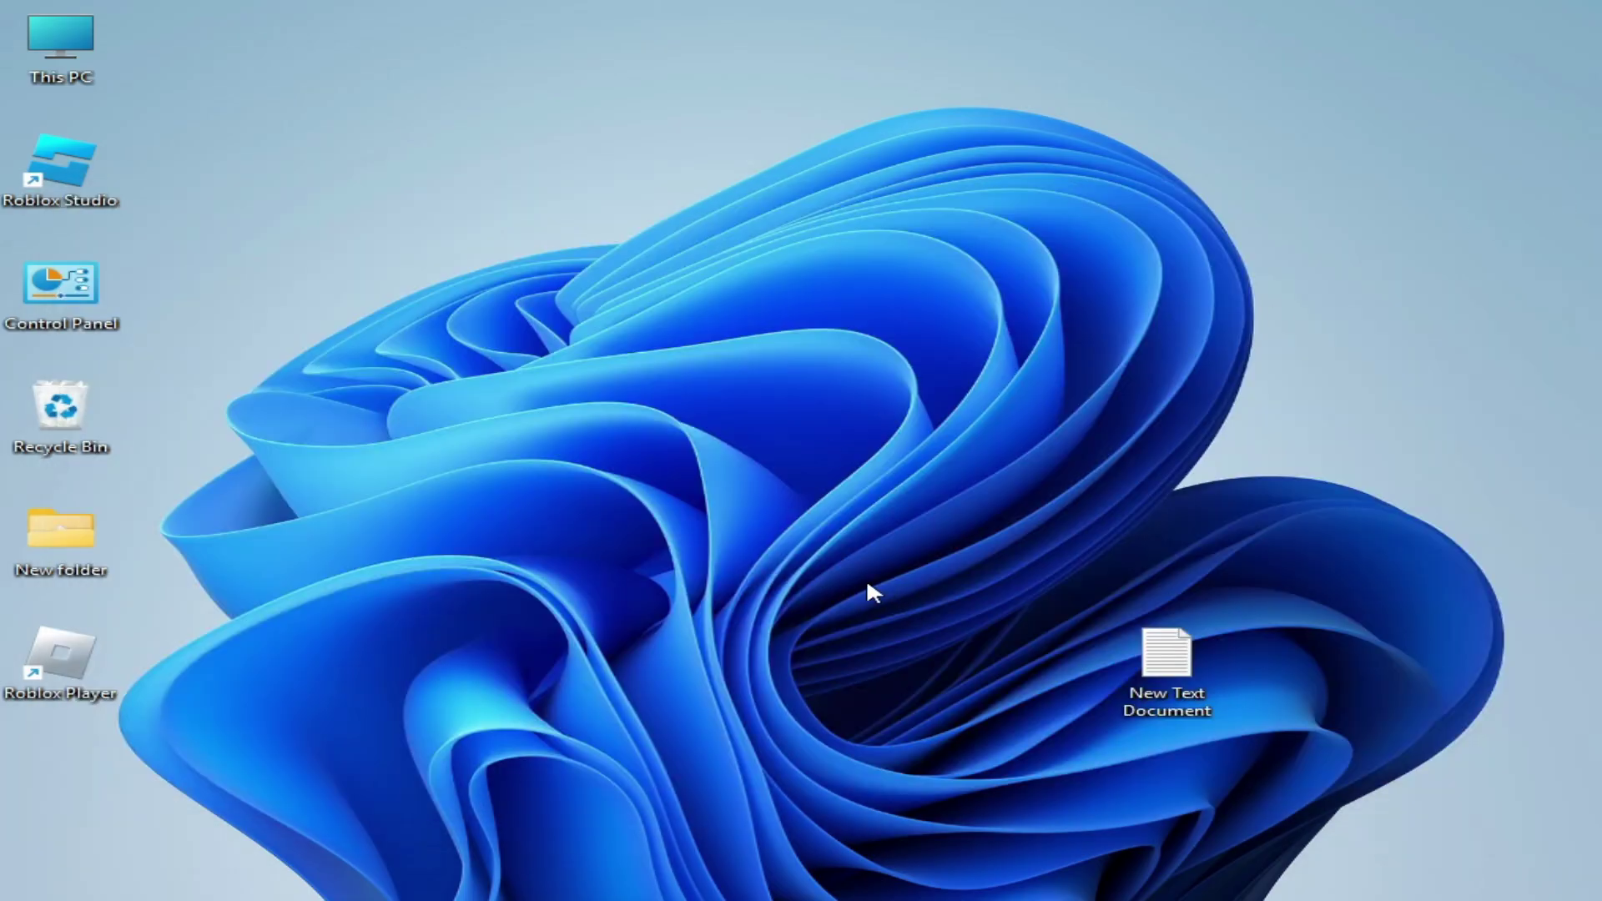
click(705, 880)
text(c)
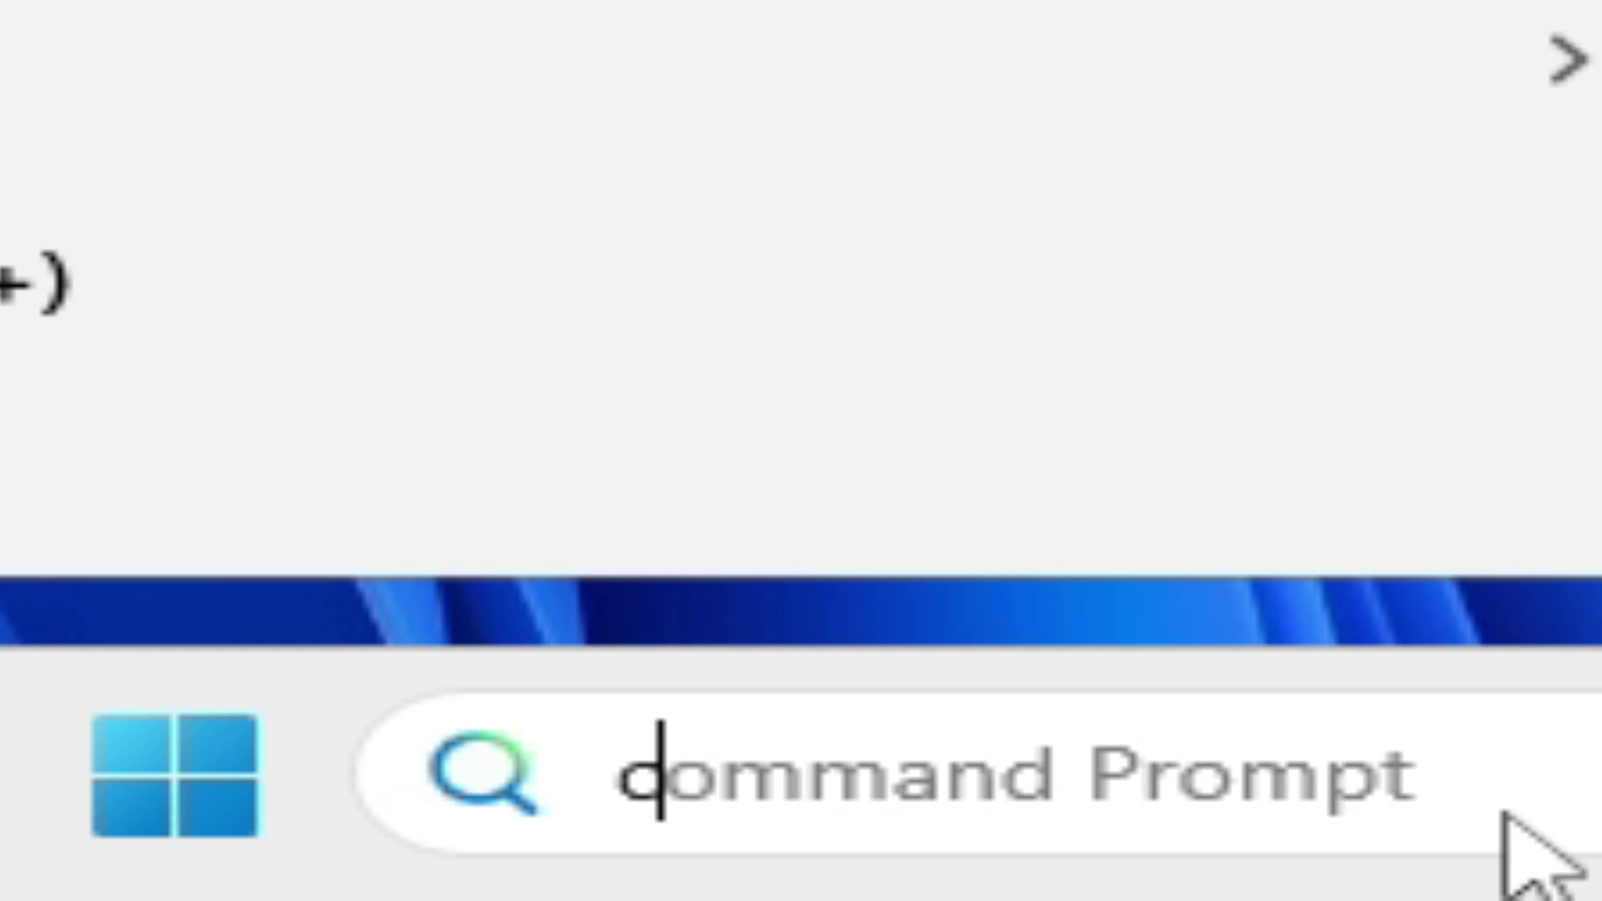
text(md)
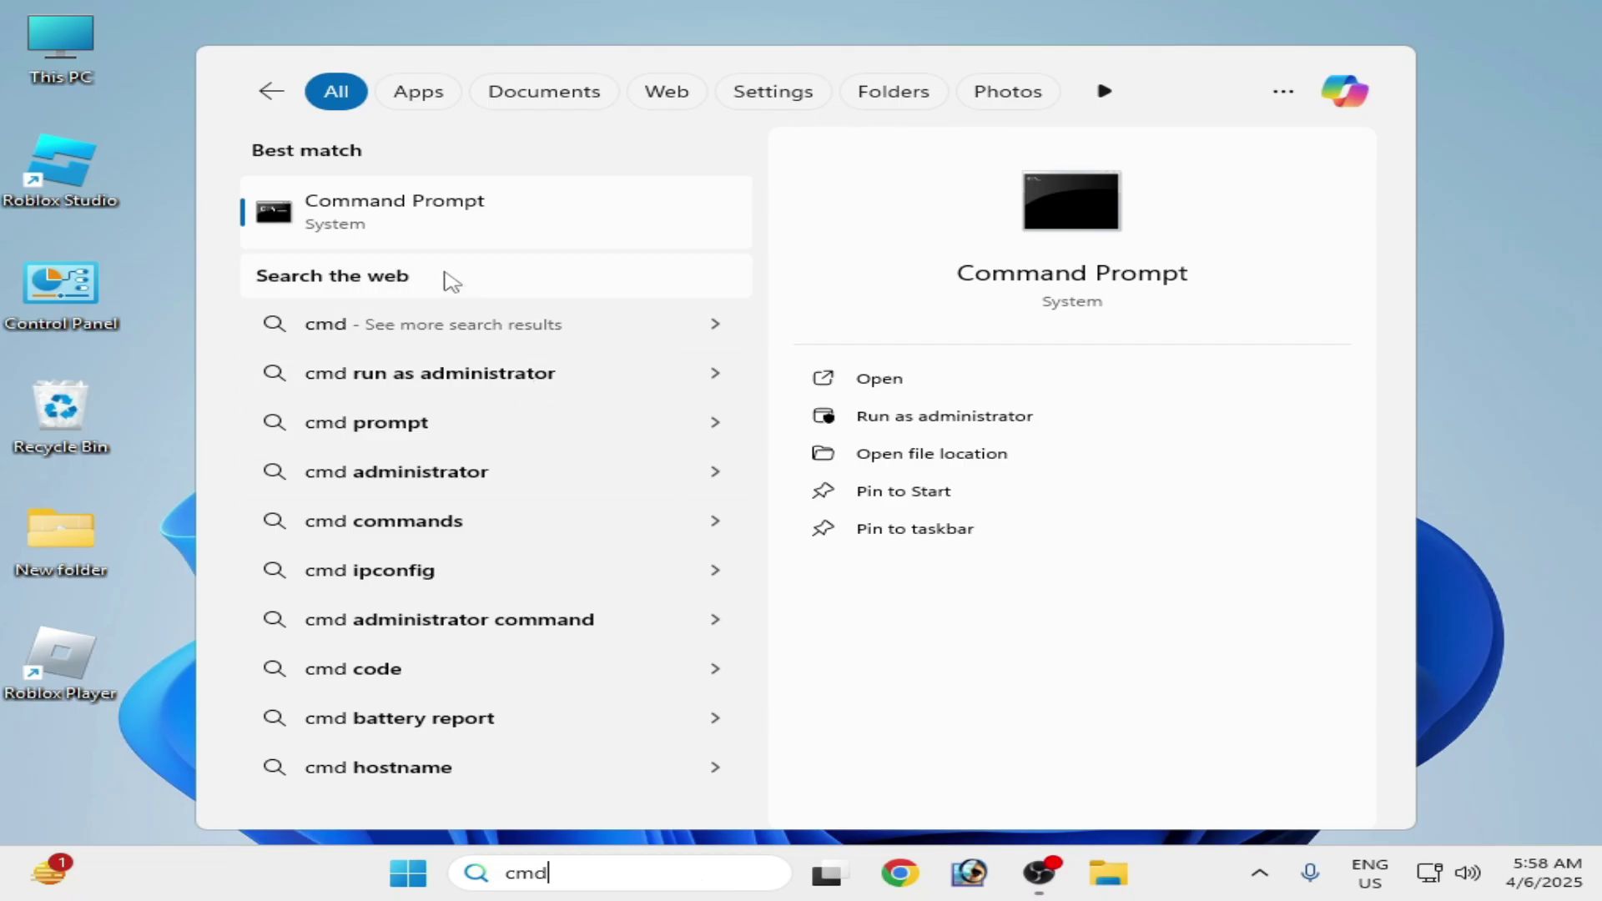
click(404, 210)
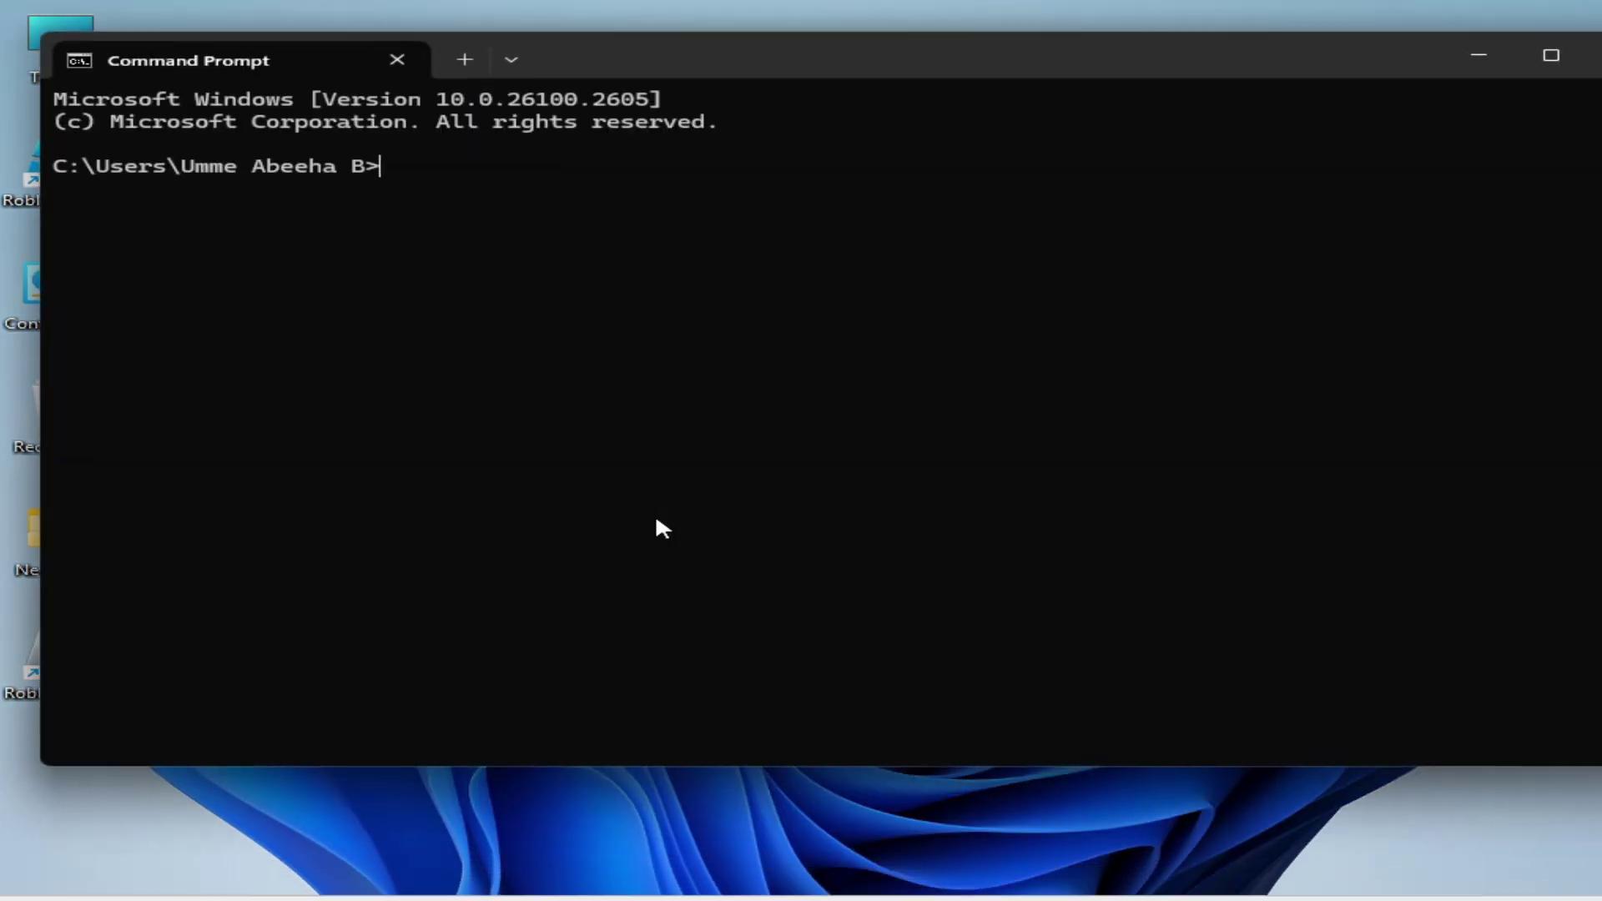
text(cd AppData\Local)
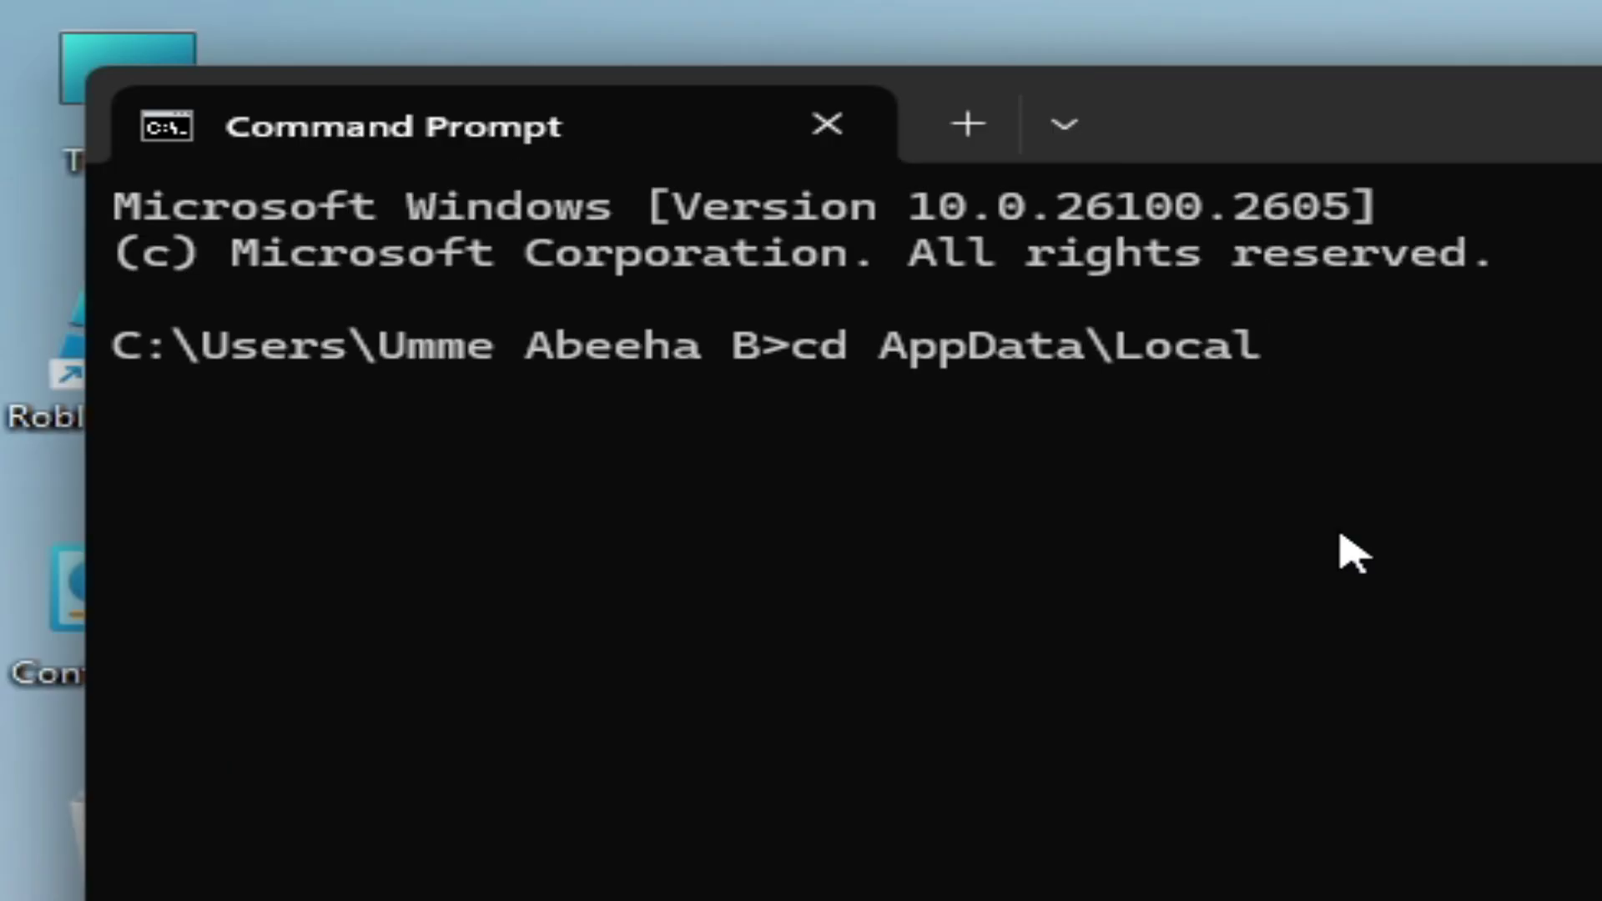
key(Return)
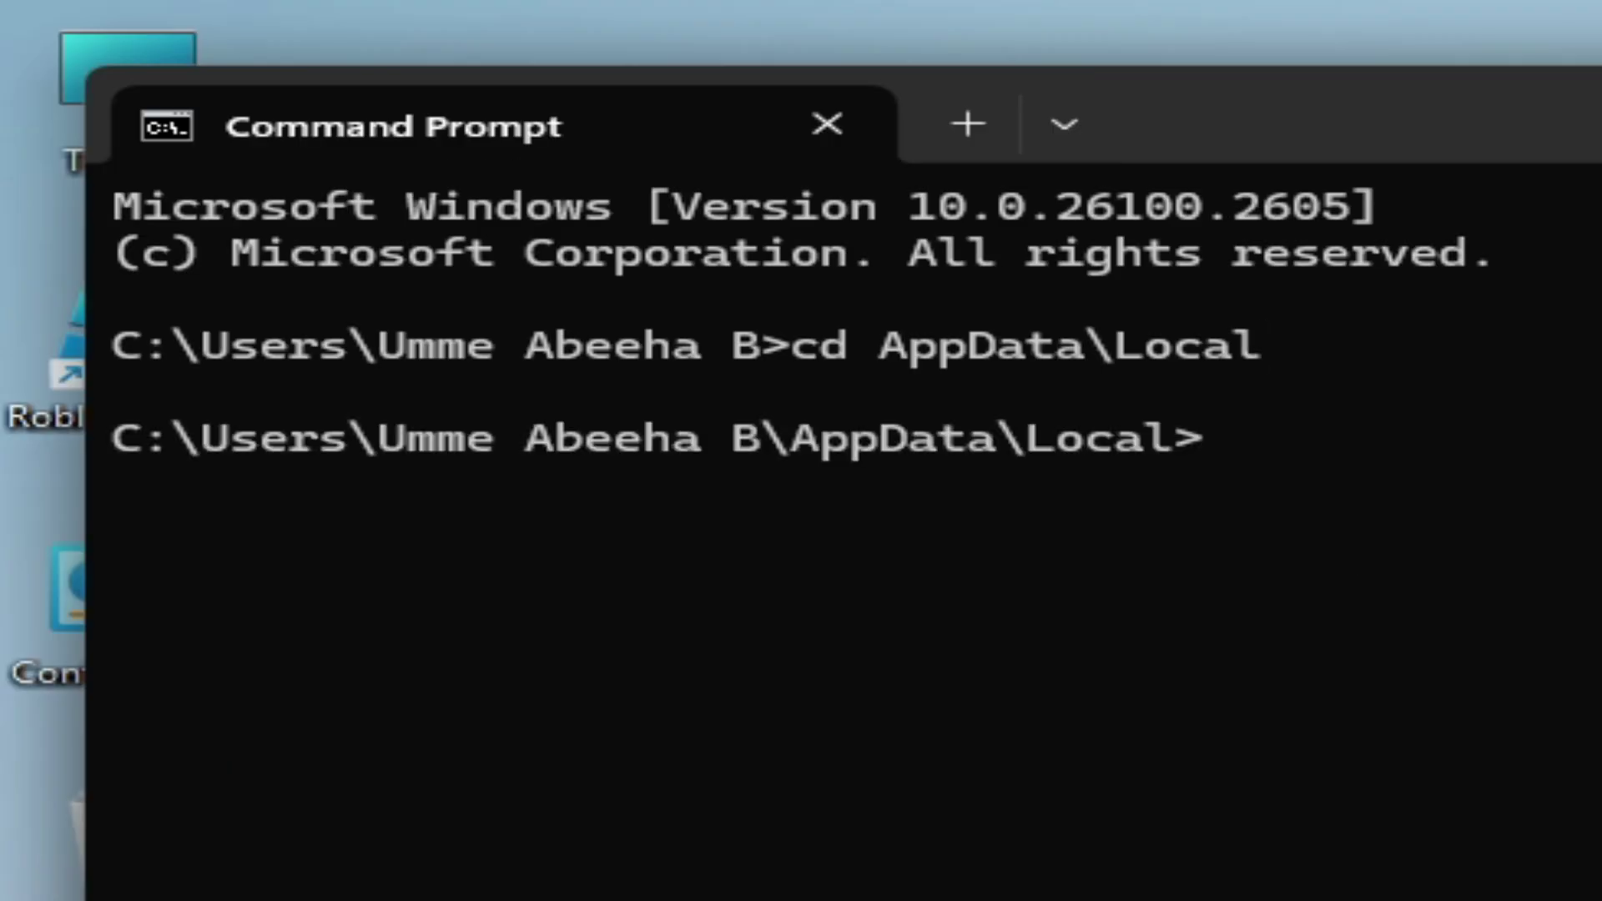
Run rmdir /s Roblox and confirm with Y to delete the Roblox folder
key(ctrl+v)
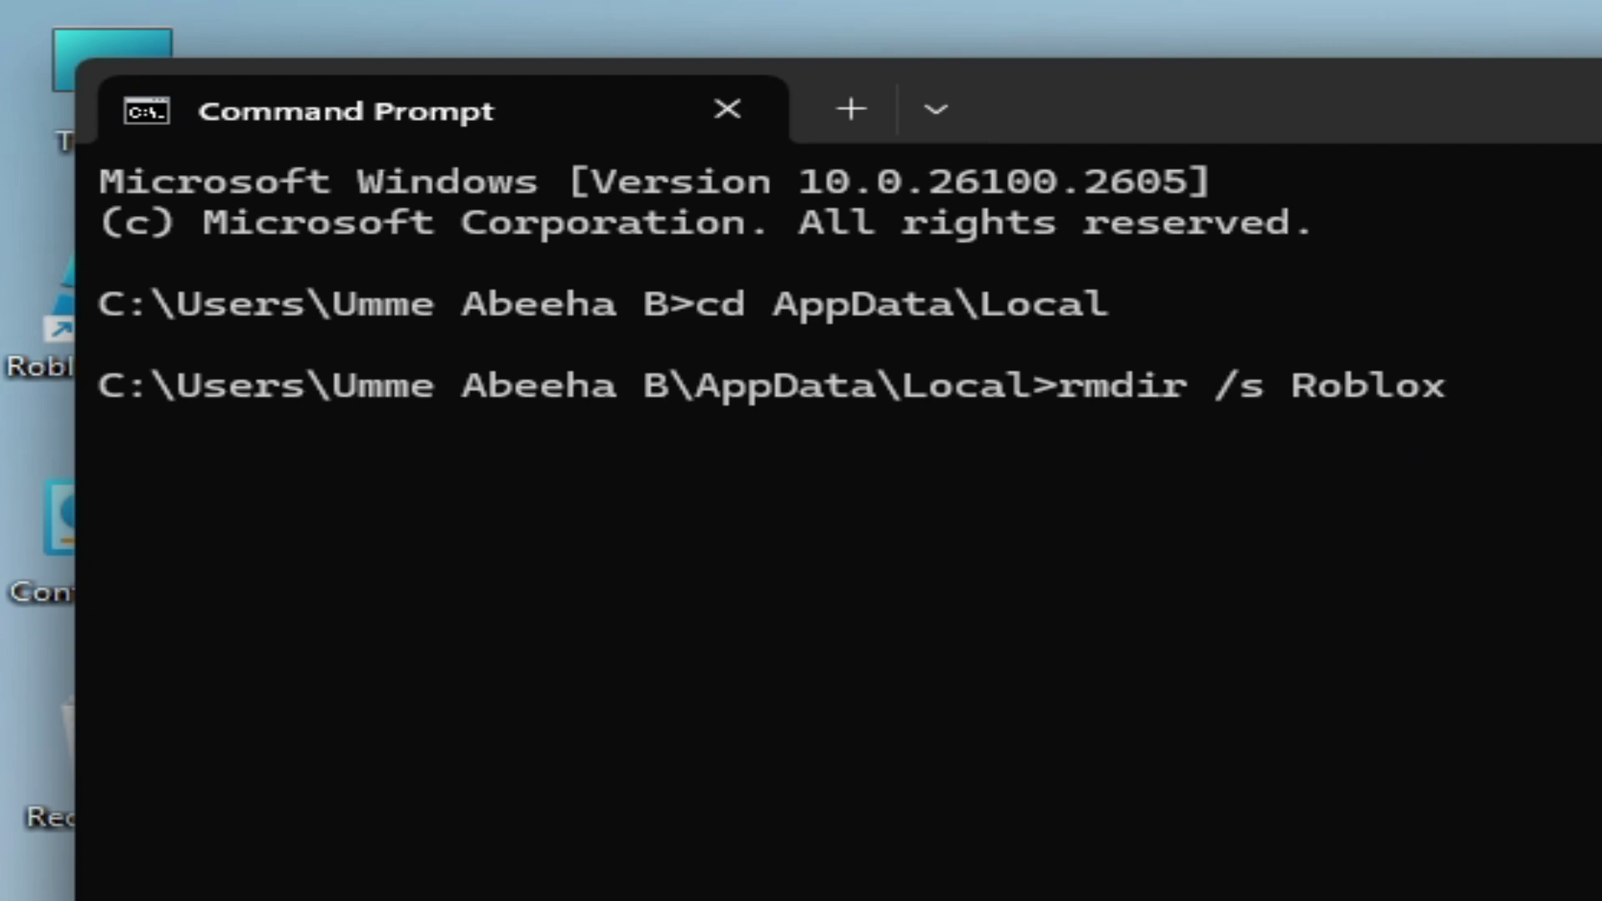
key(Return)
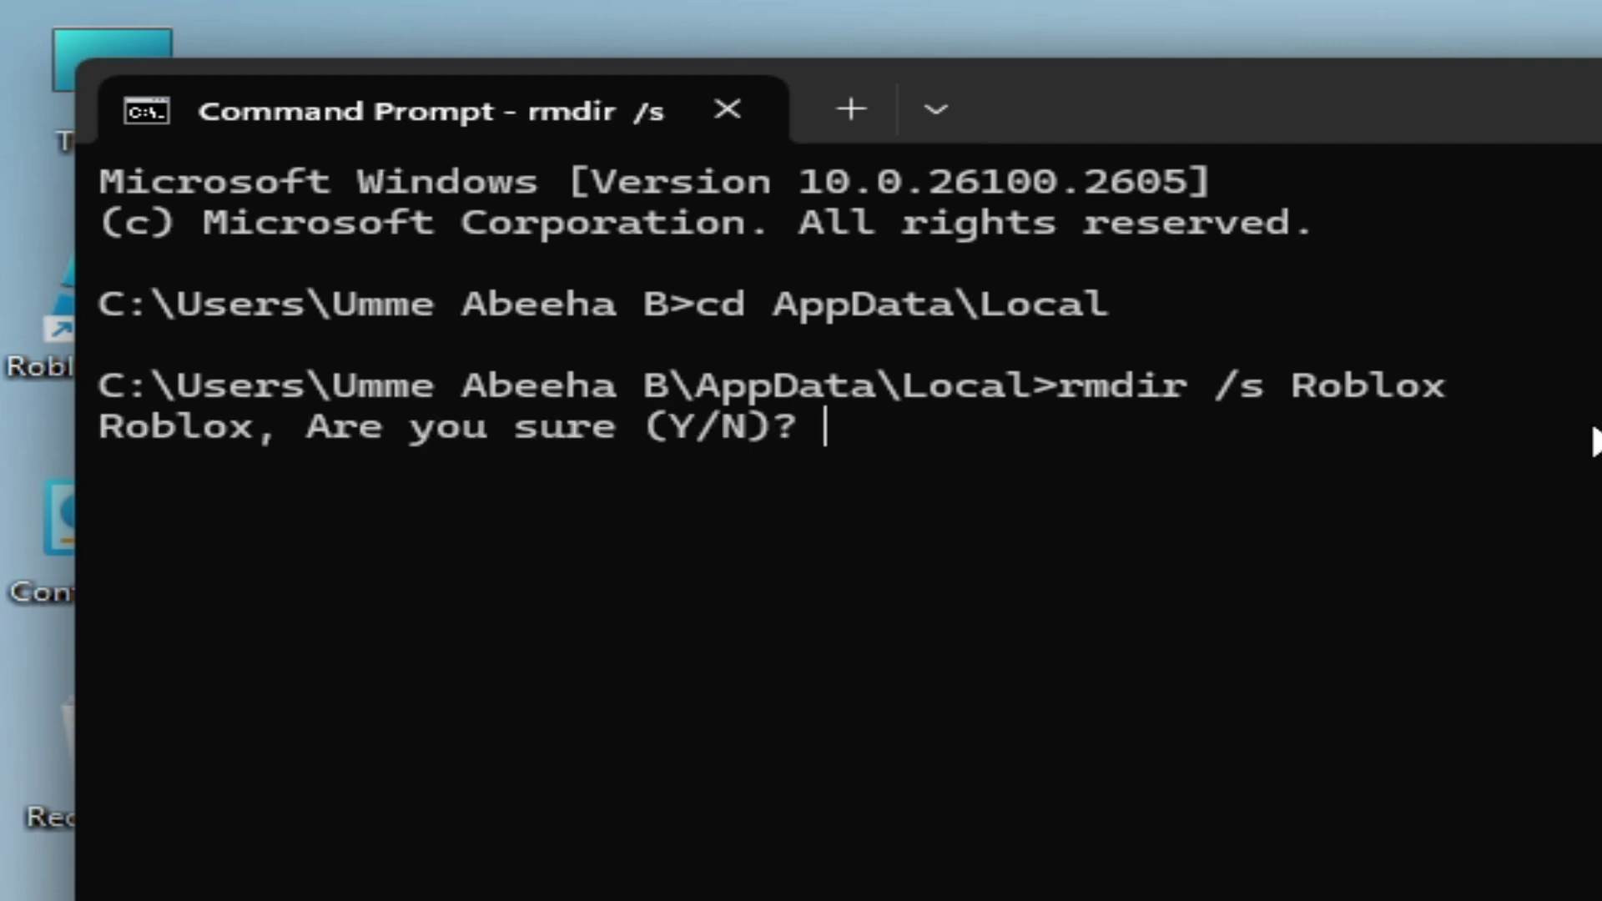
text(y)
key(Return)
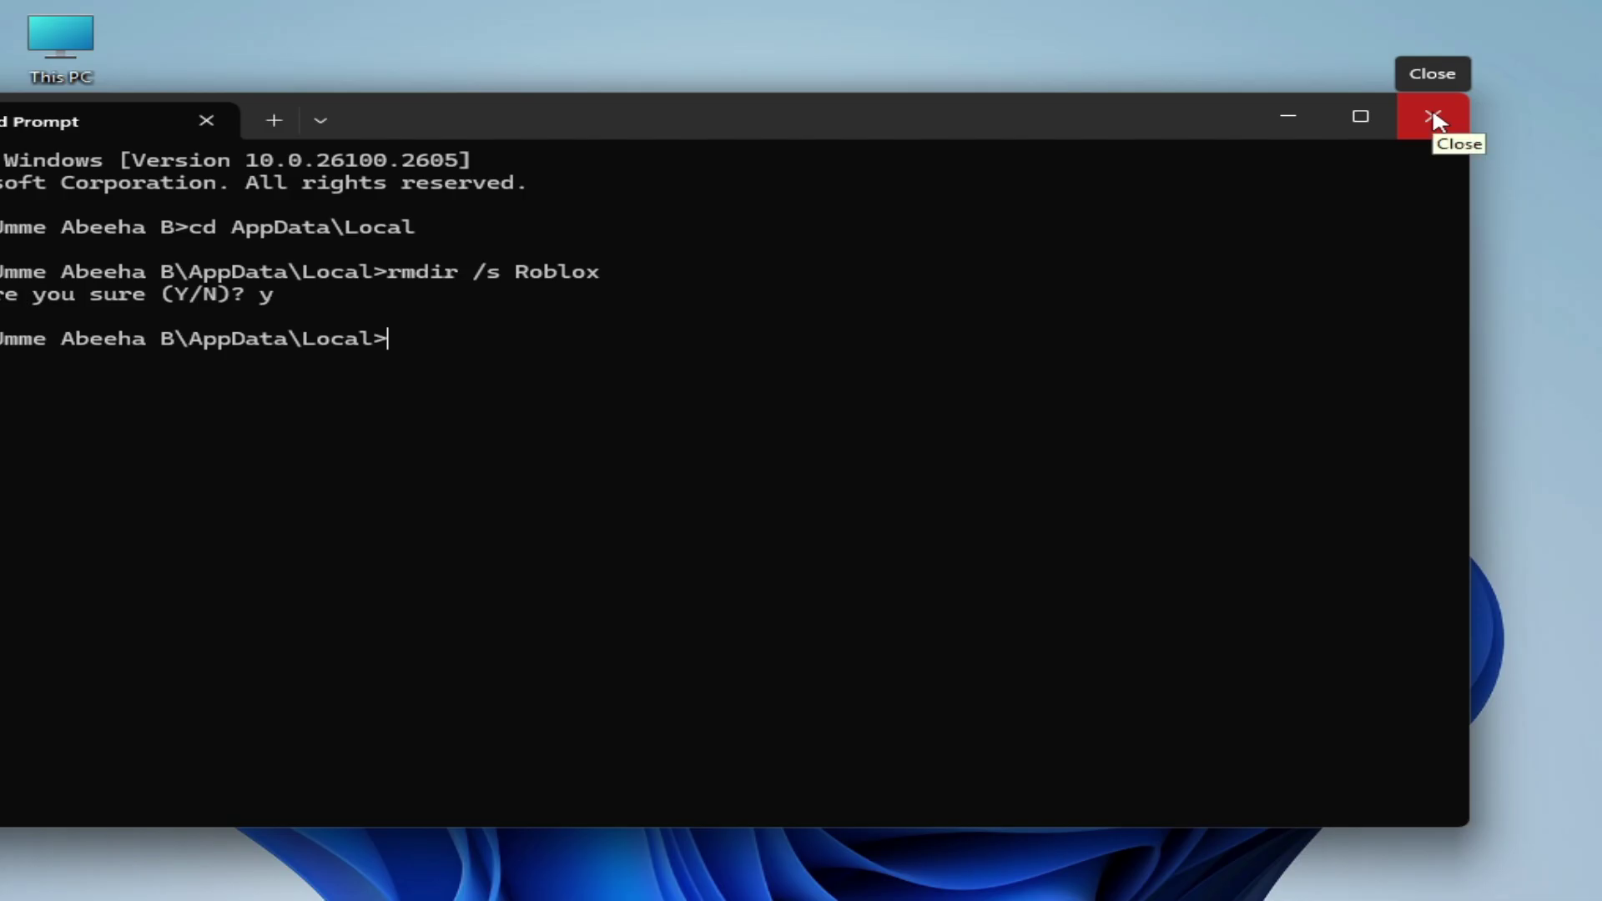
Close Command Prompt and bring up the Start menu's restart and shutdown options
click(1433, 118)
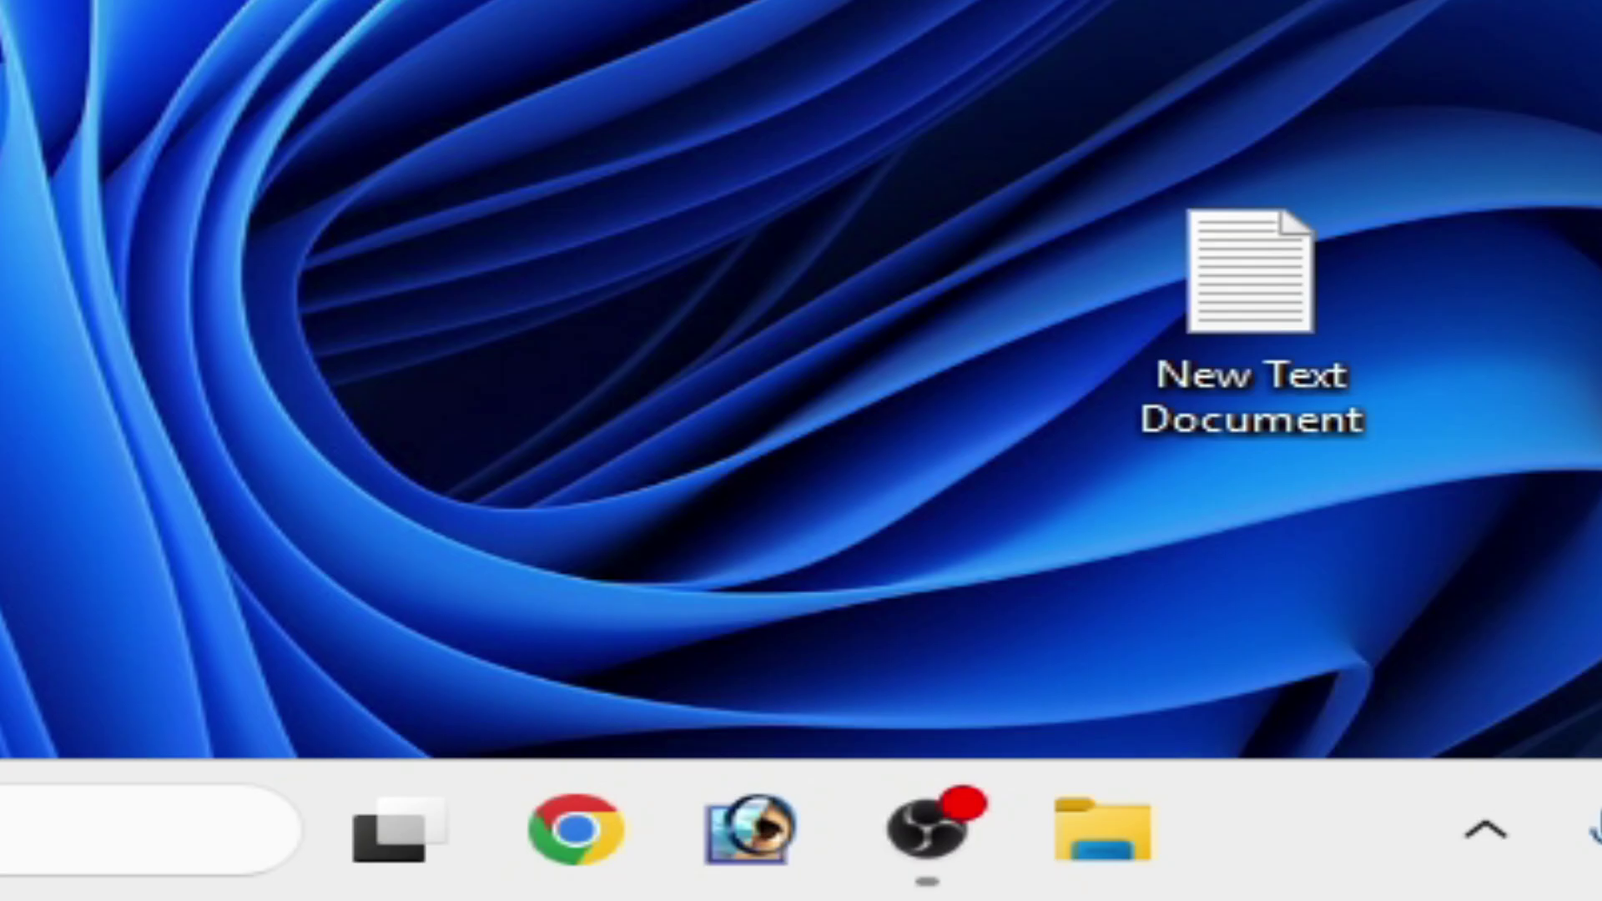
click(424, 891)
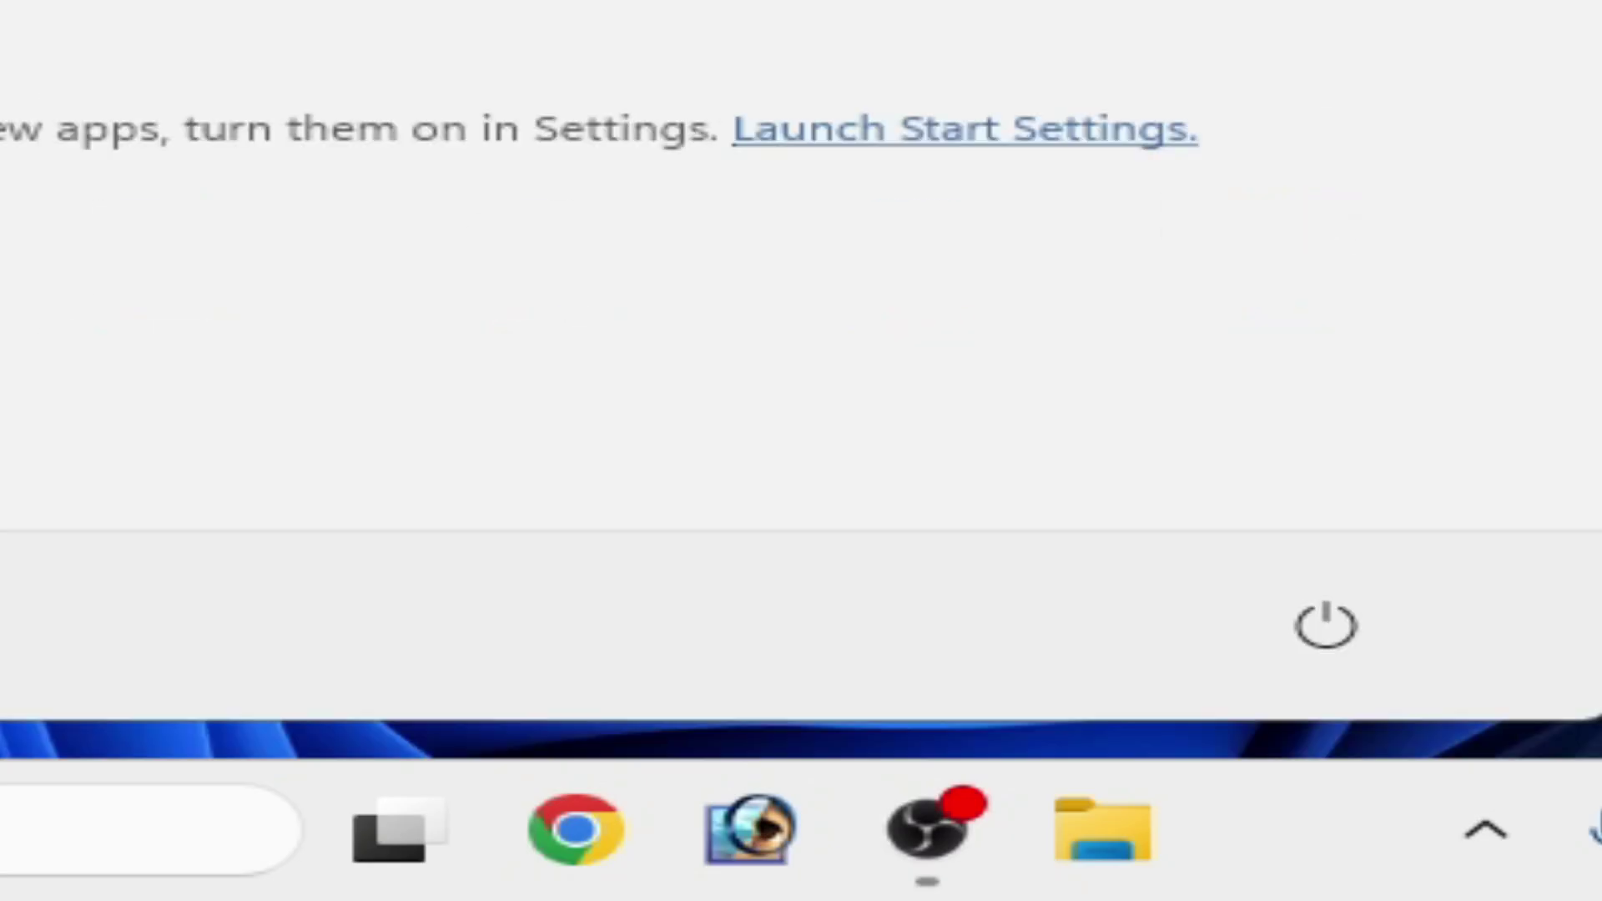
click(1331, 628)
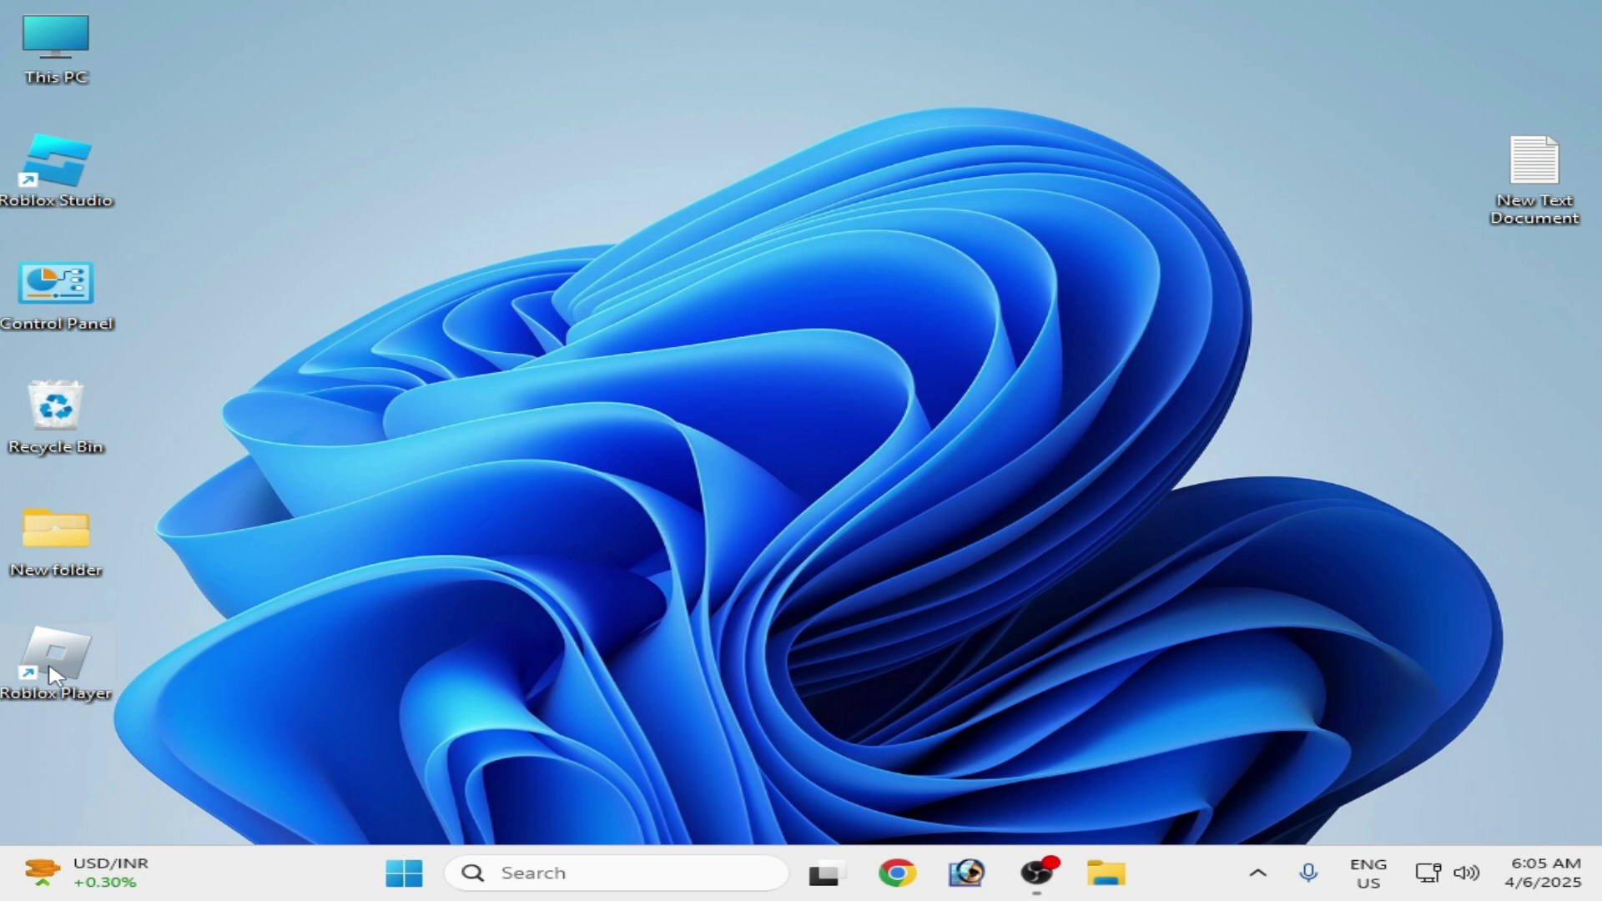
Move the Roblox Player shortcut mid-desktop, try launching it, and dismiss the broken-shortcut warning
drag(53, 676, 793, 427)
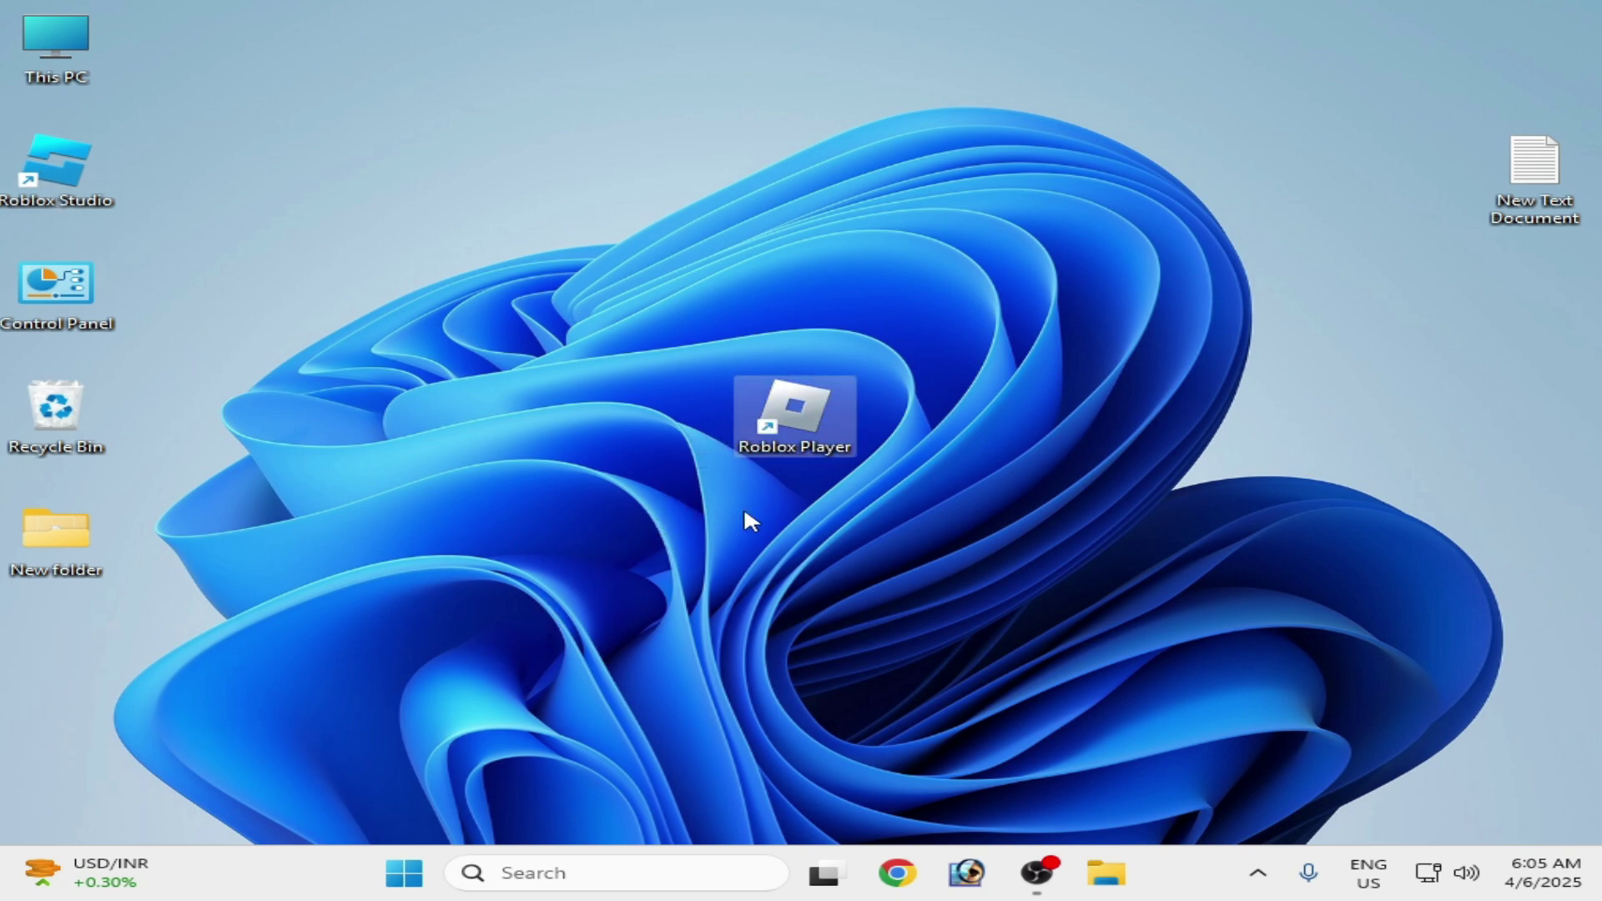
right_click(761, 402)
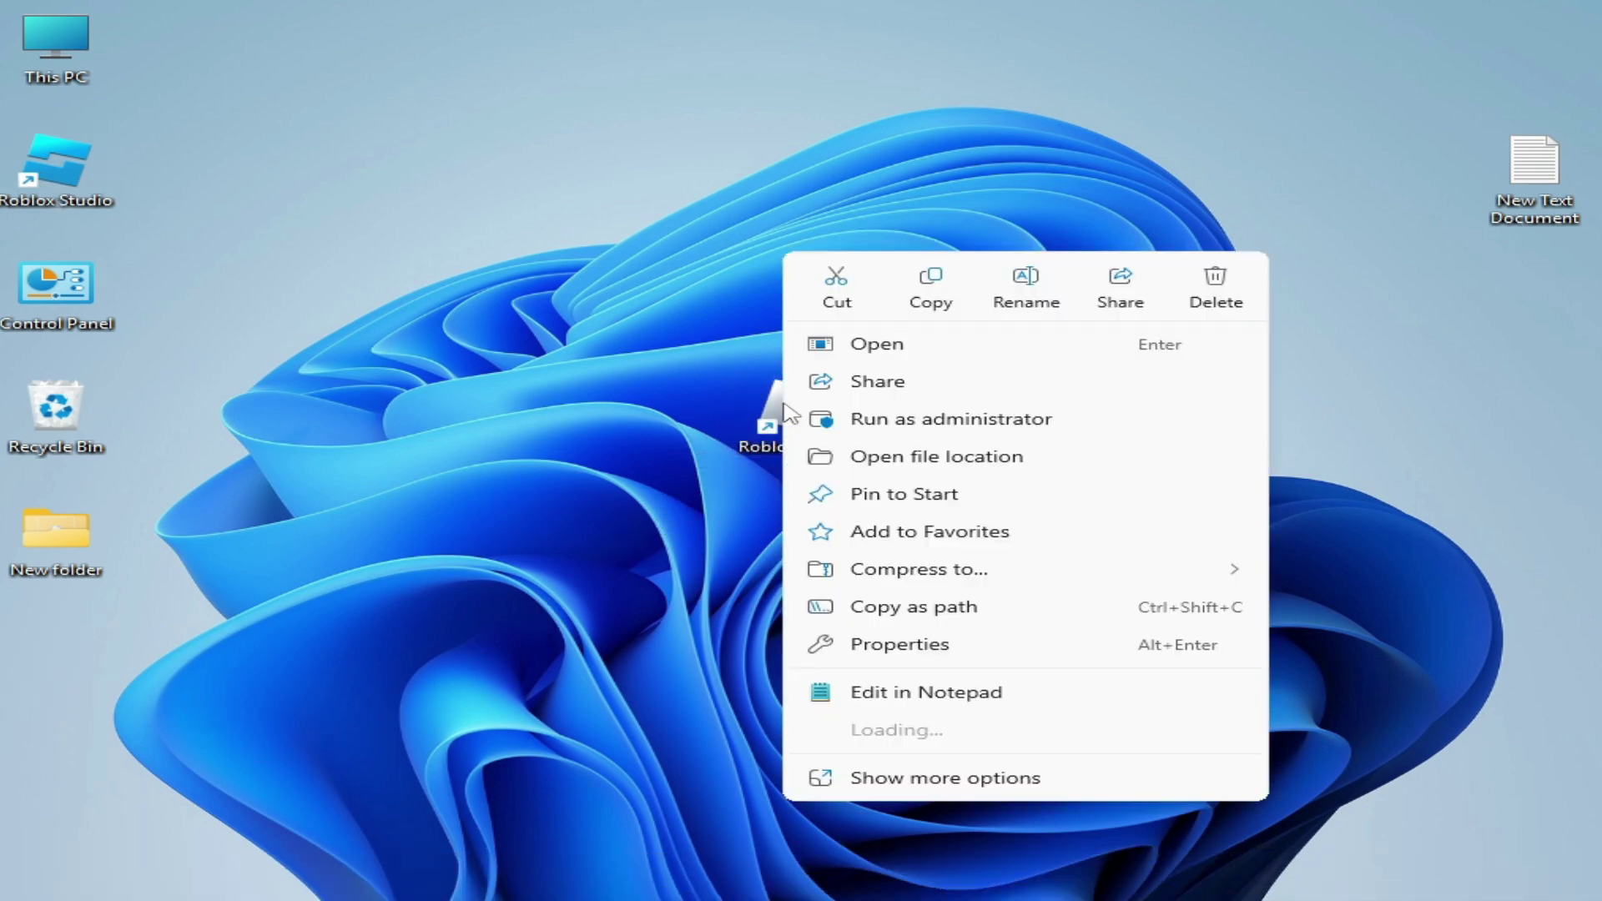
click(896, 352)
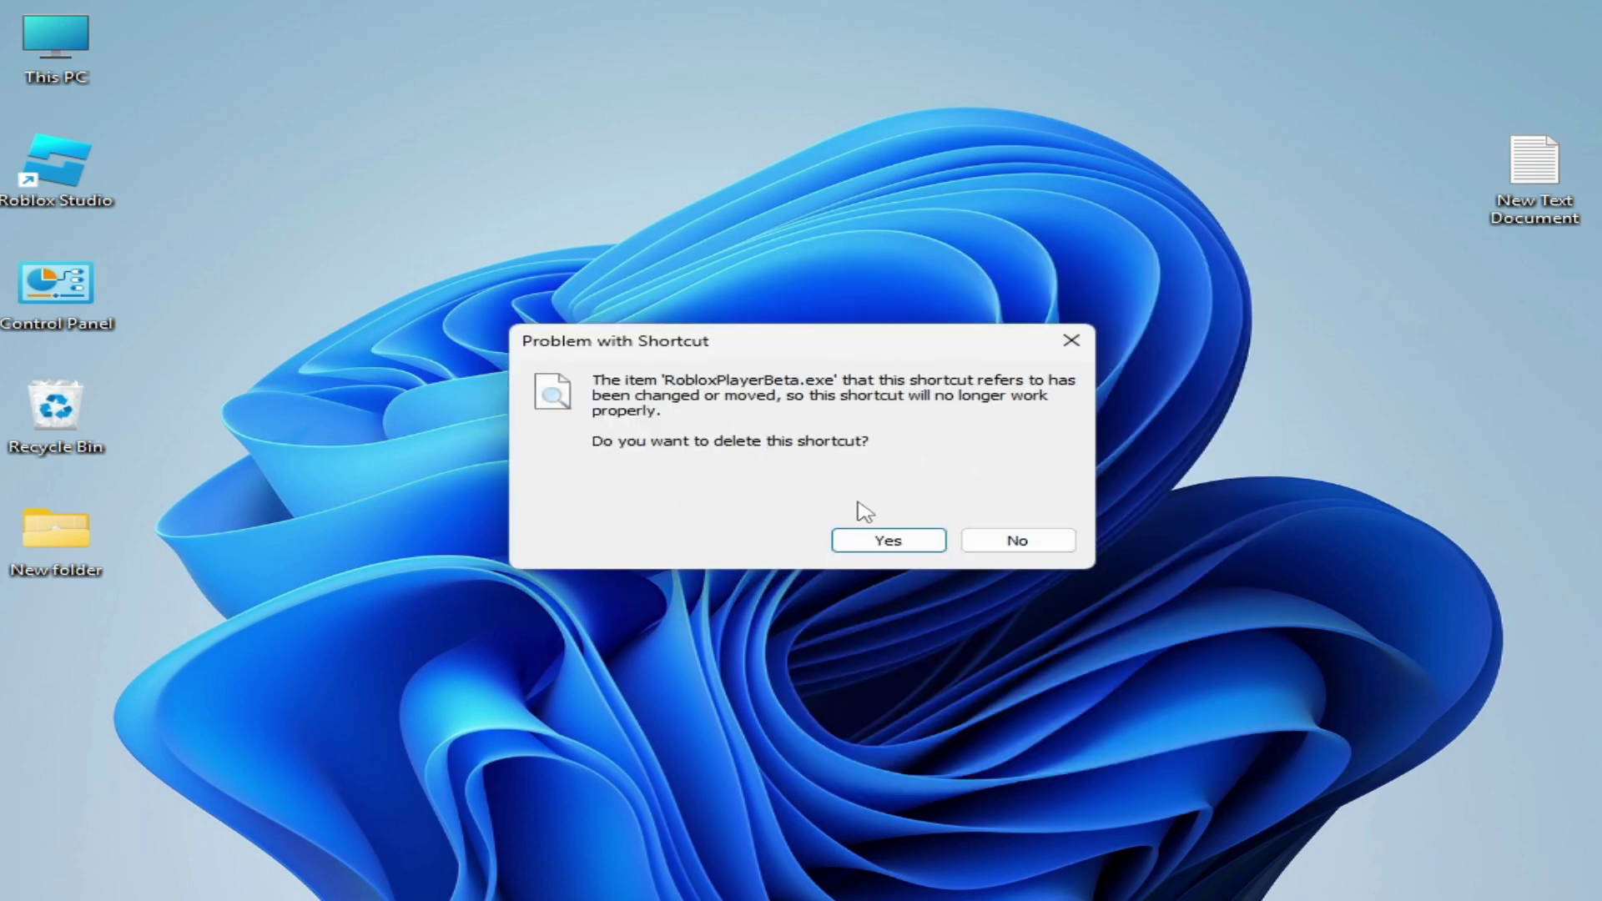
click(1008, 544)
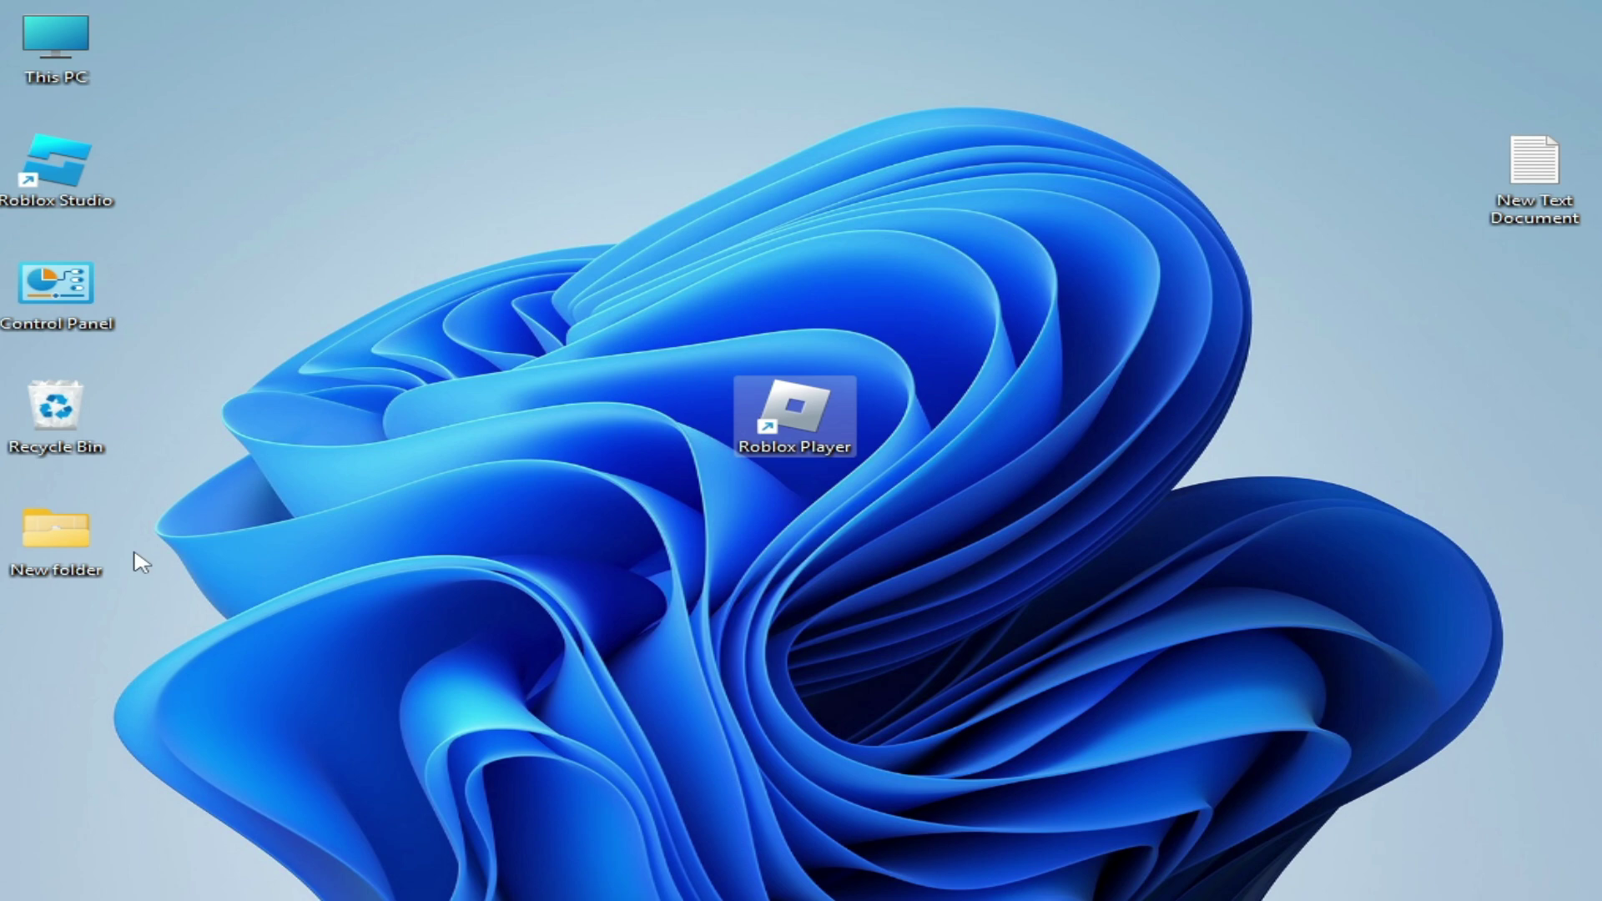
Delete the Roblox Player and Roblox Studio shortcuts from the desktop
right_click(789, 407)
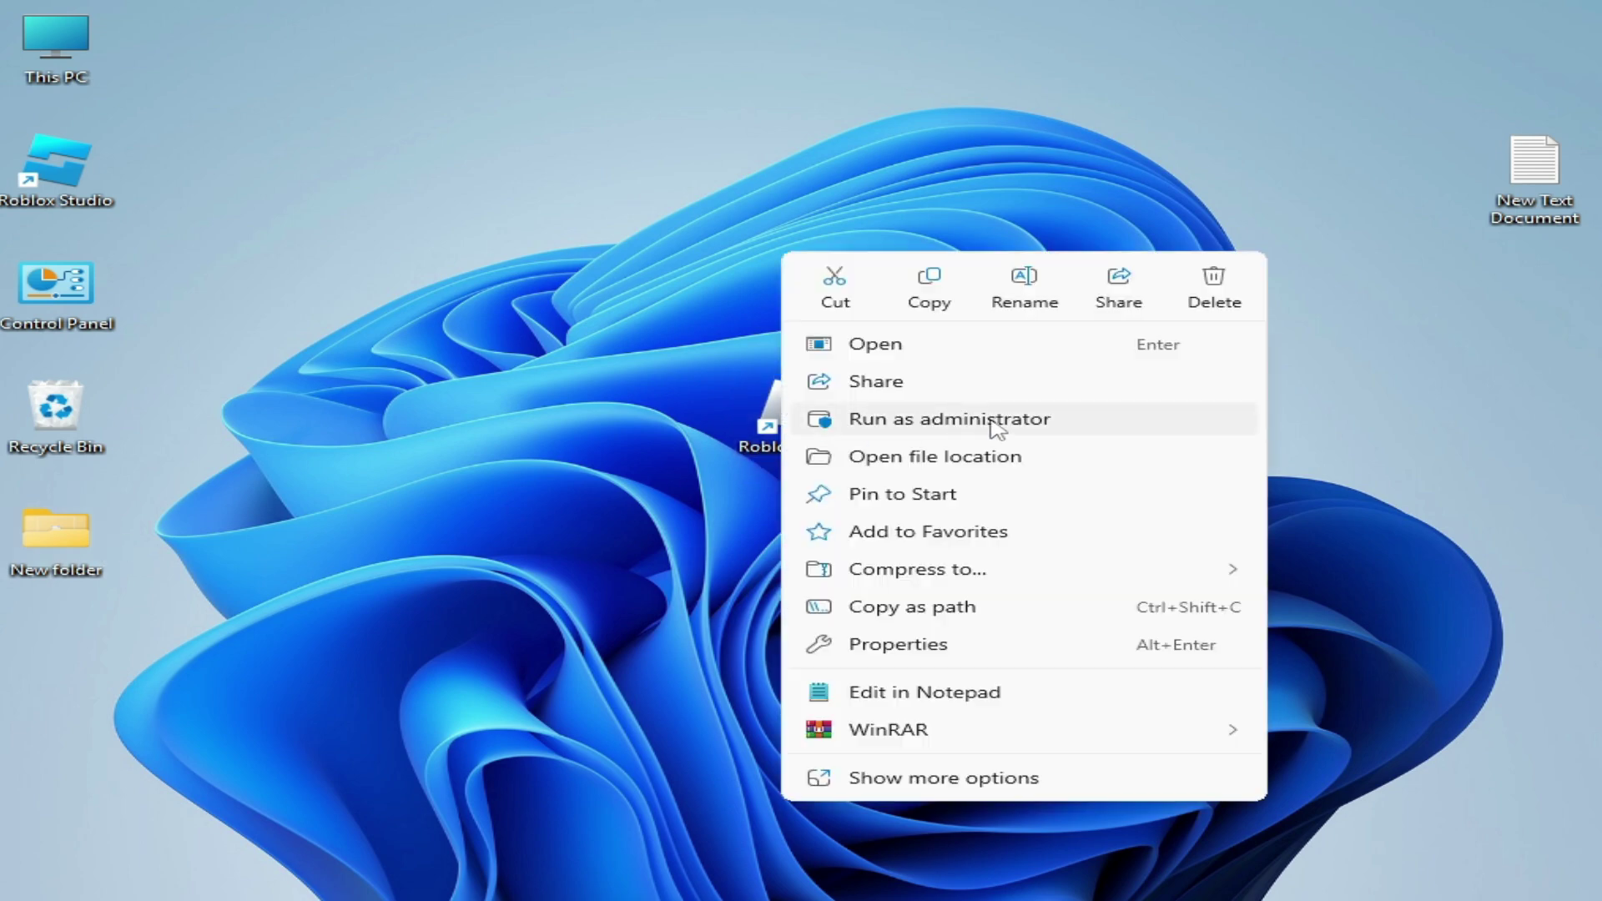
click(1212, 288)
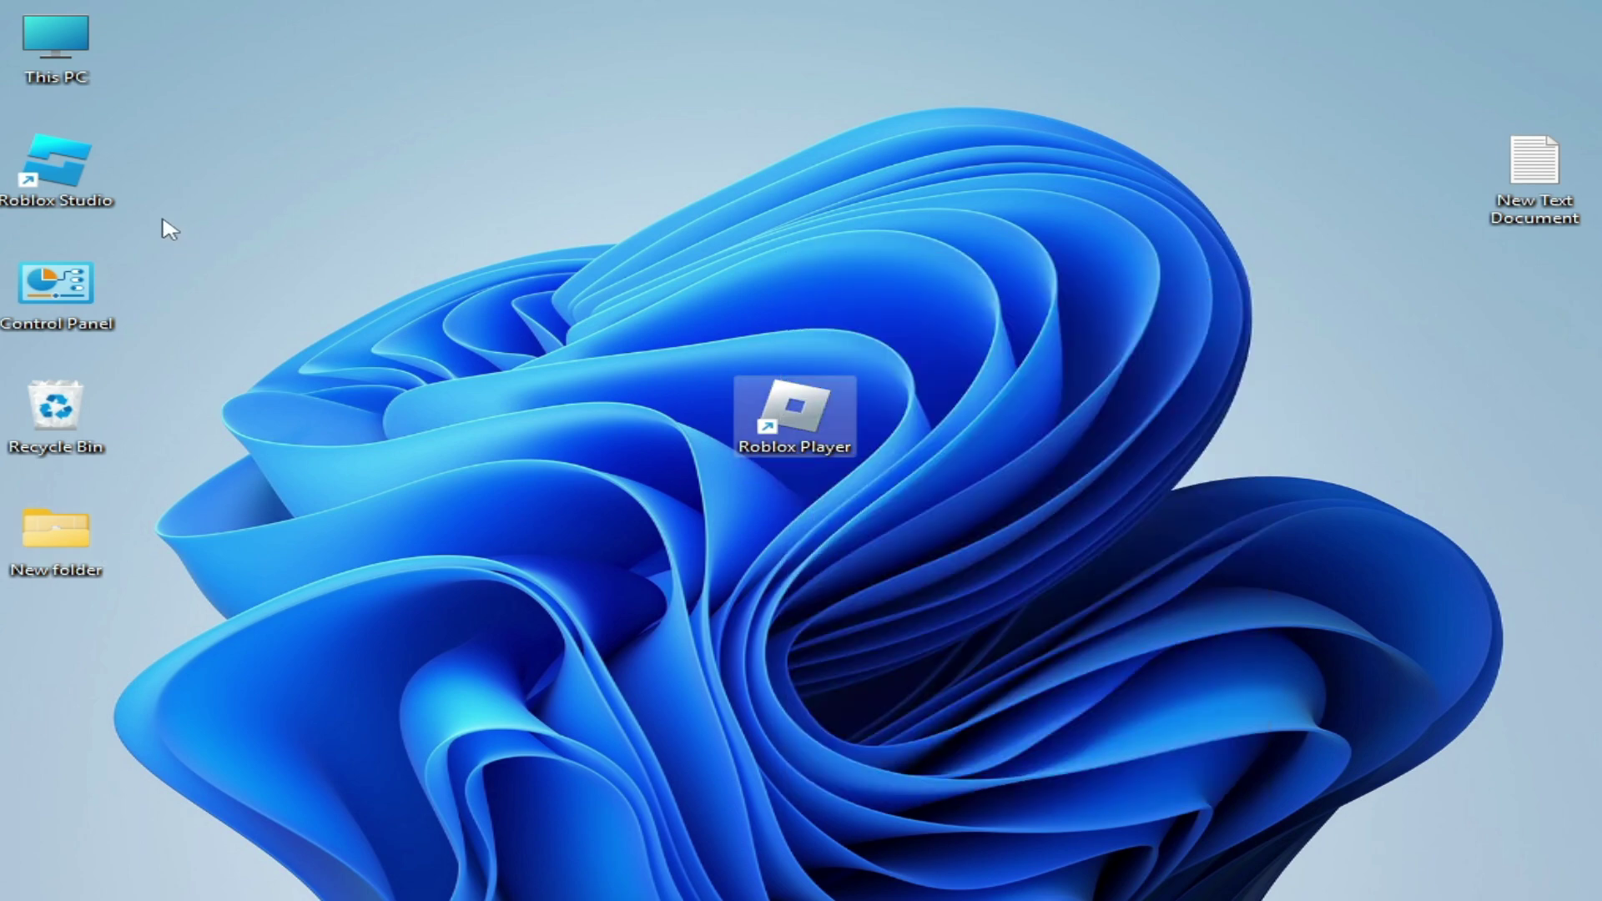
right_click(60, 171)
click(499, 214)
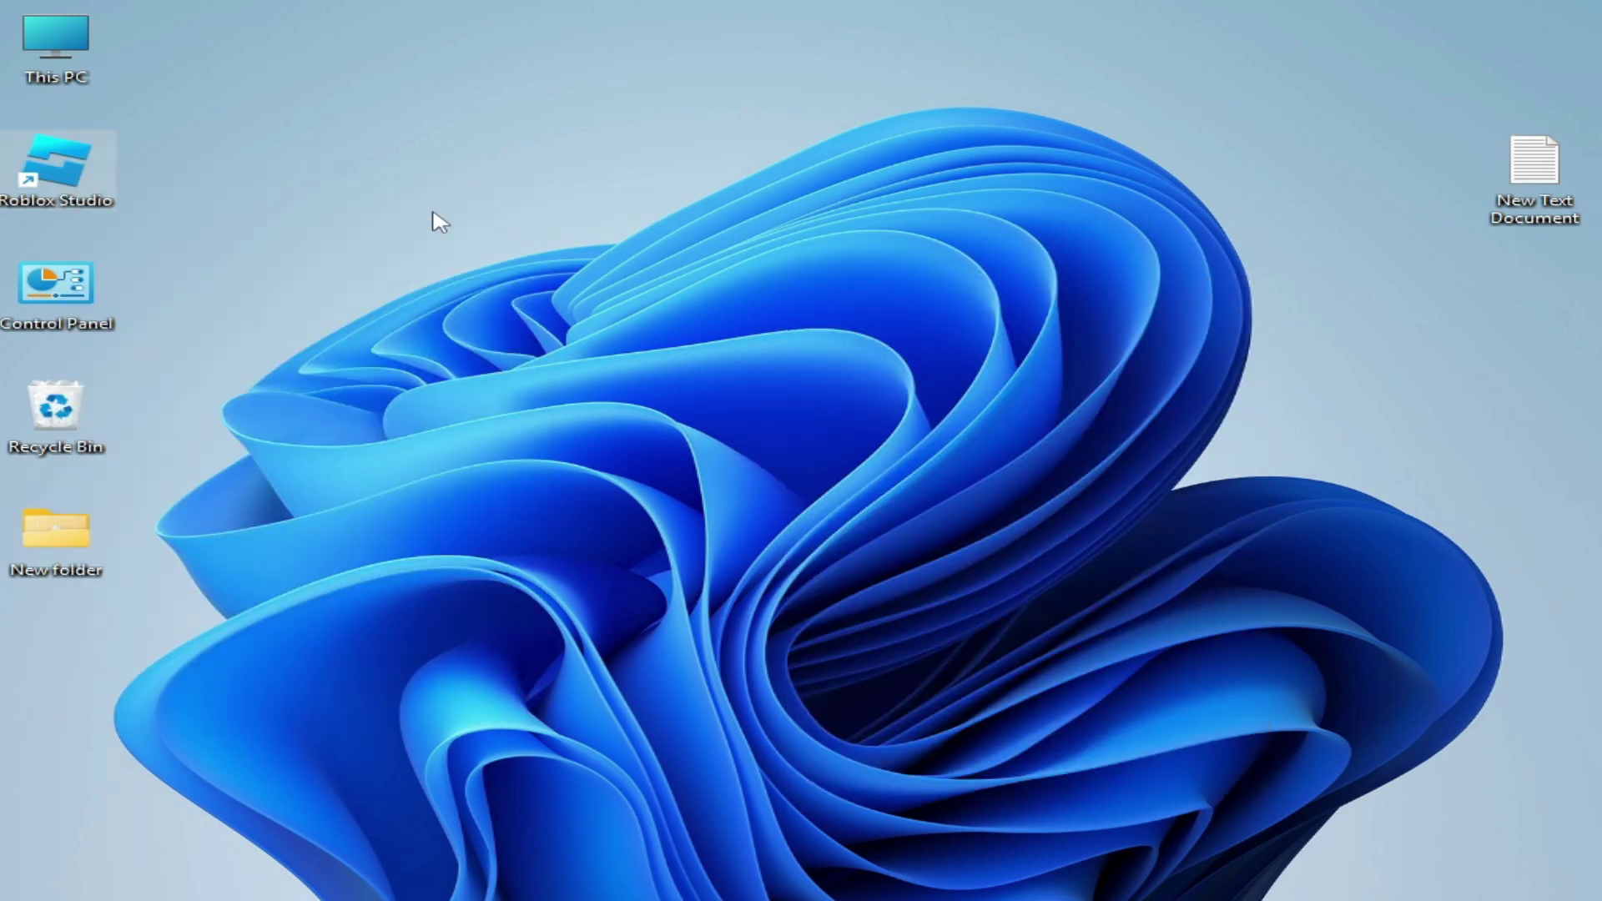
Browse from This PC through Local Disk (C:) and Users into the profile folder
double_click(106, 69)
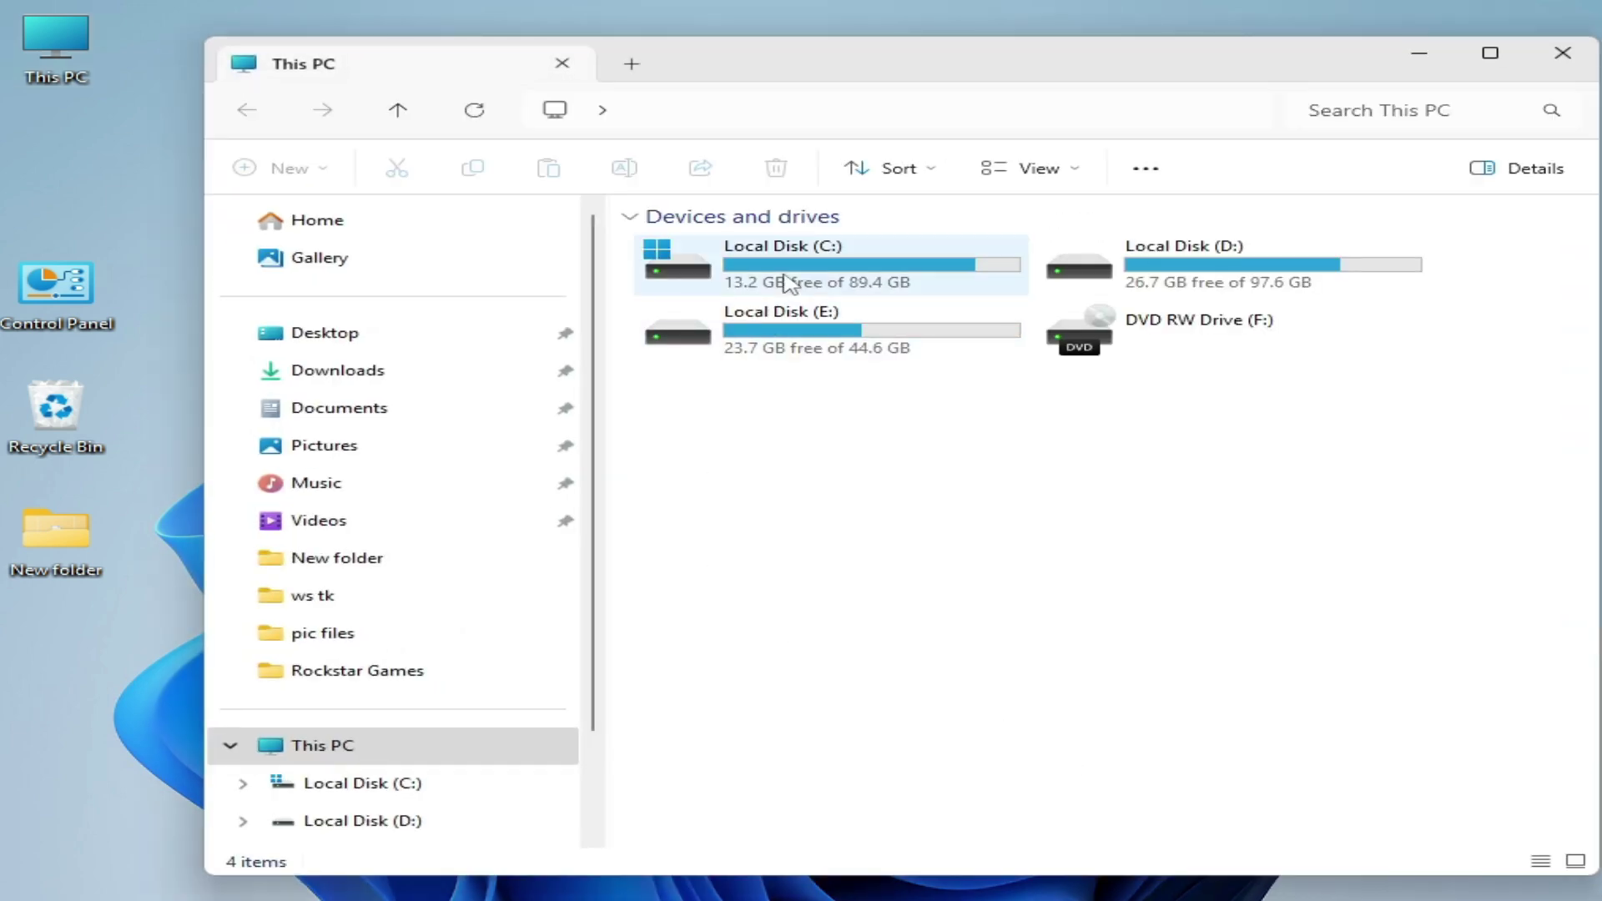
click(787, 284)
double_click(788, 284)
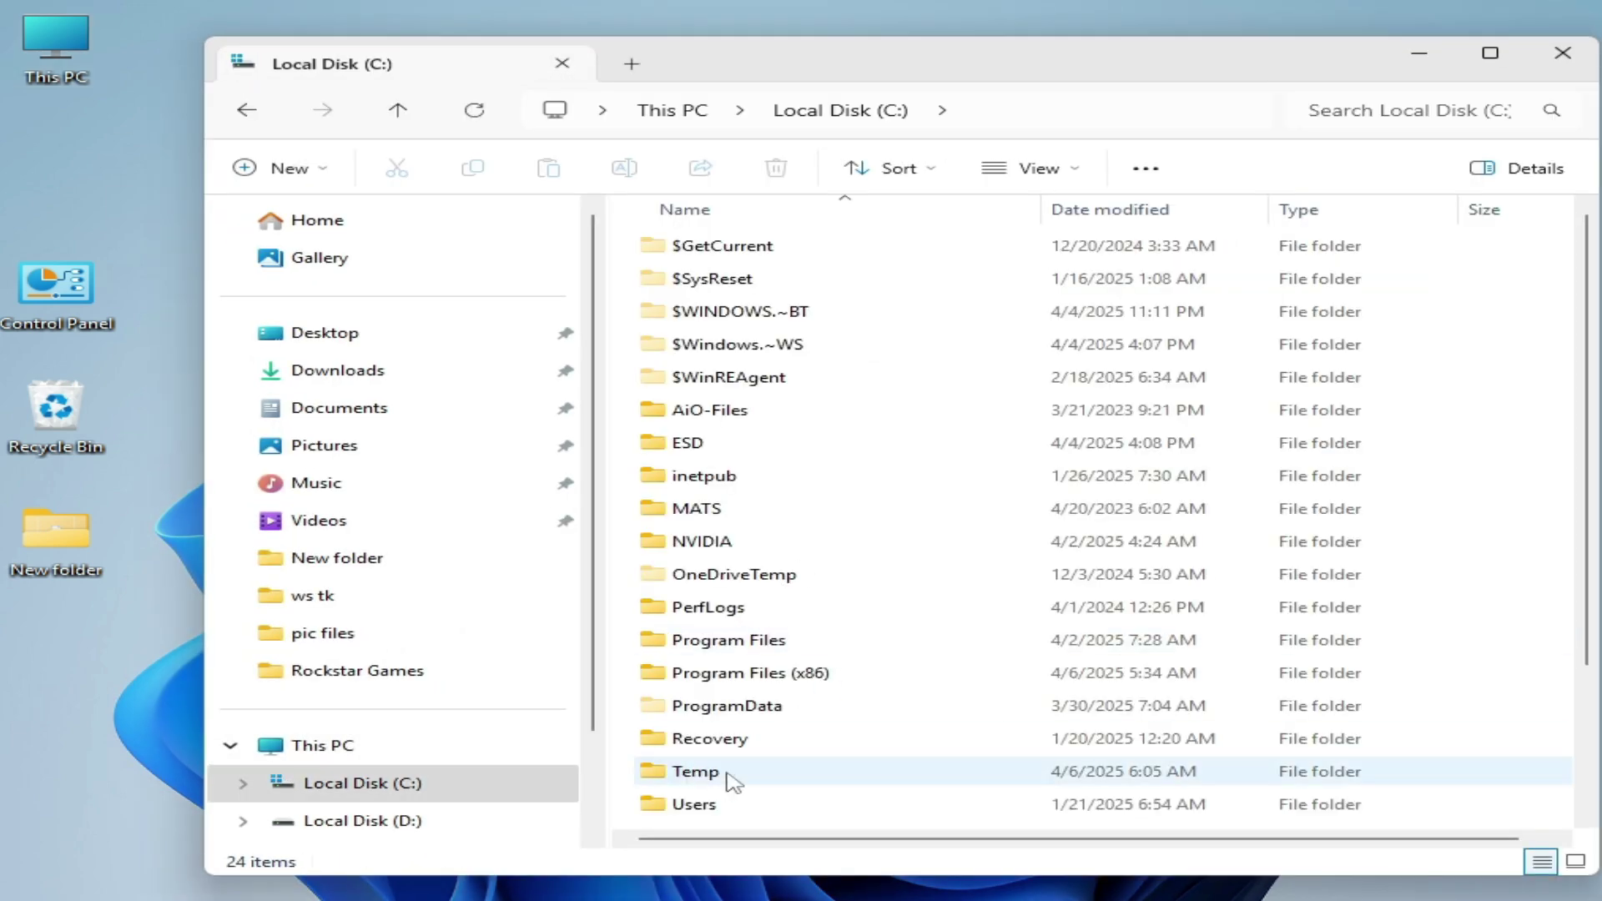
scroll(1590, 455, down, 2)
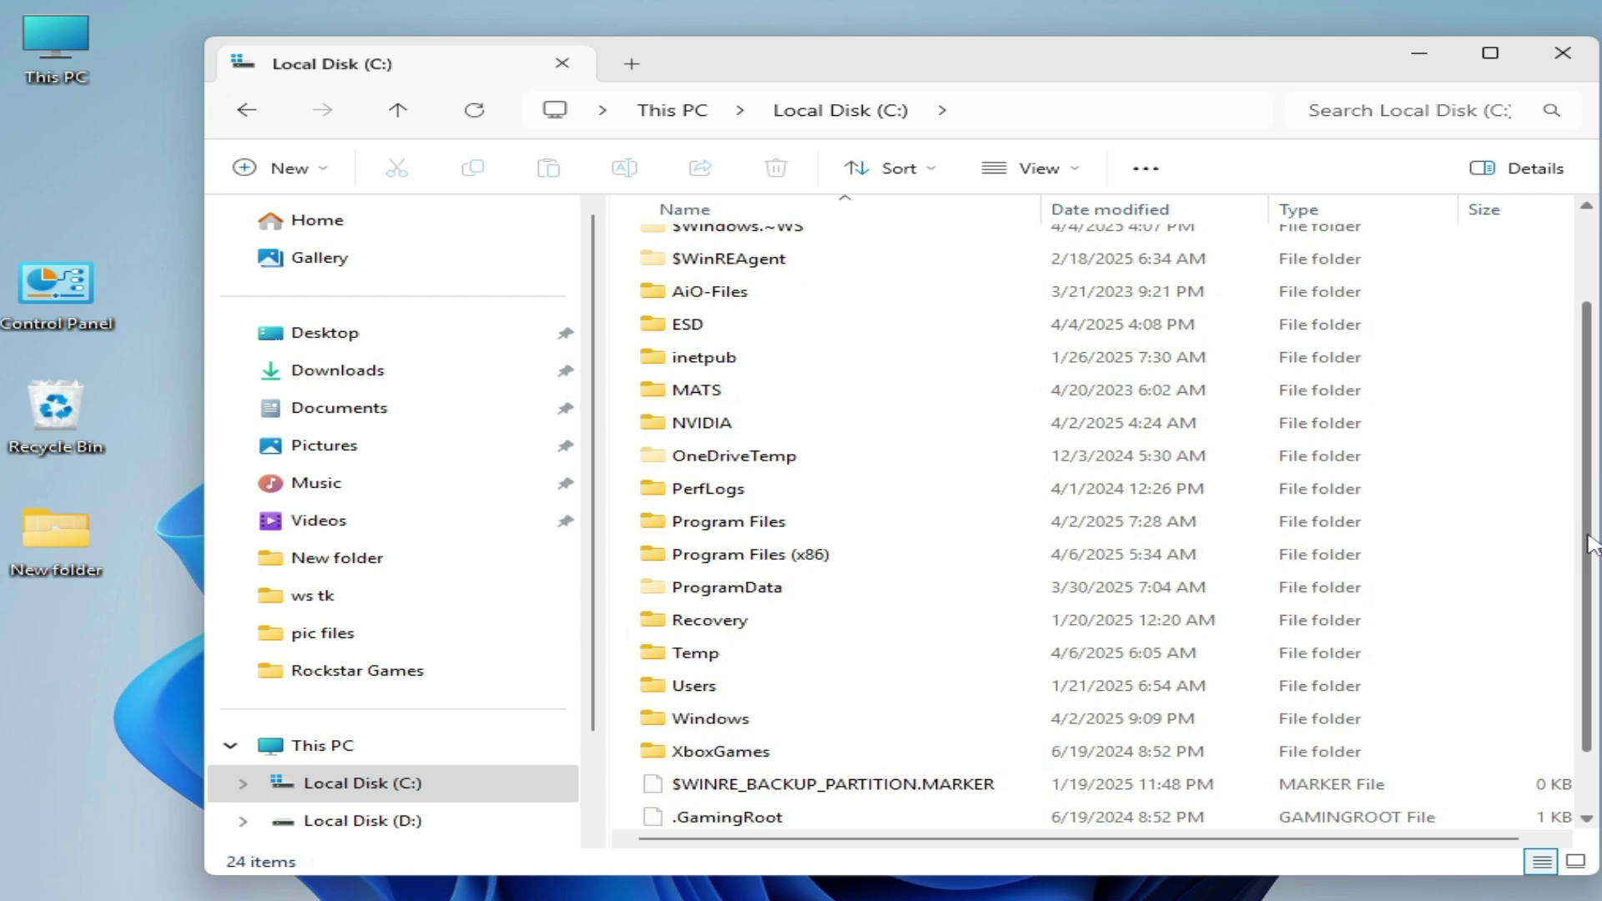
mouse_move(702, 656)
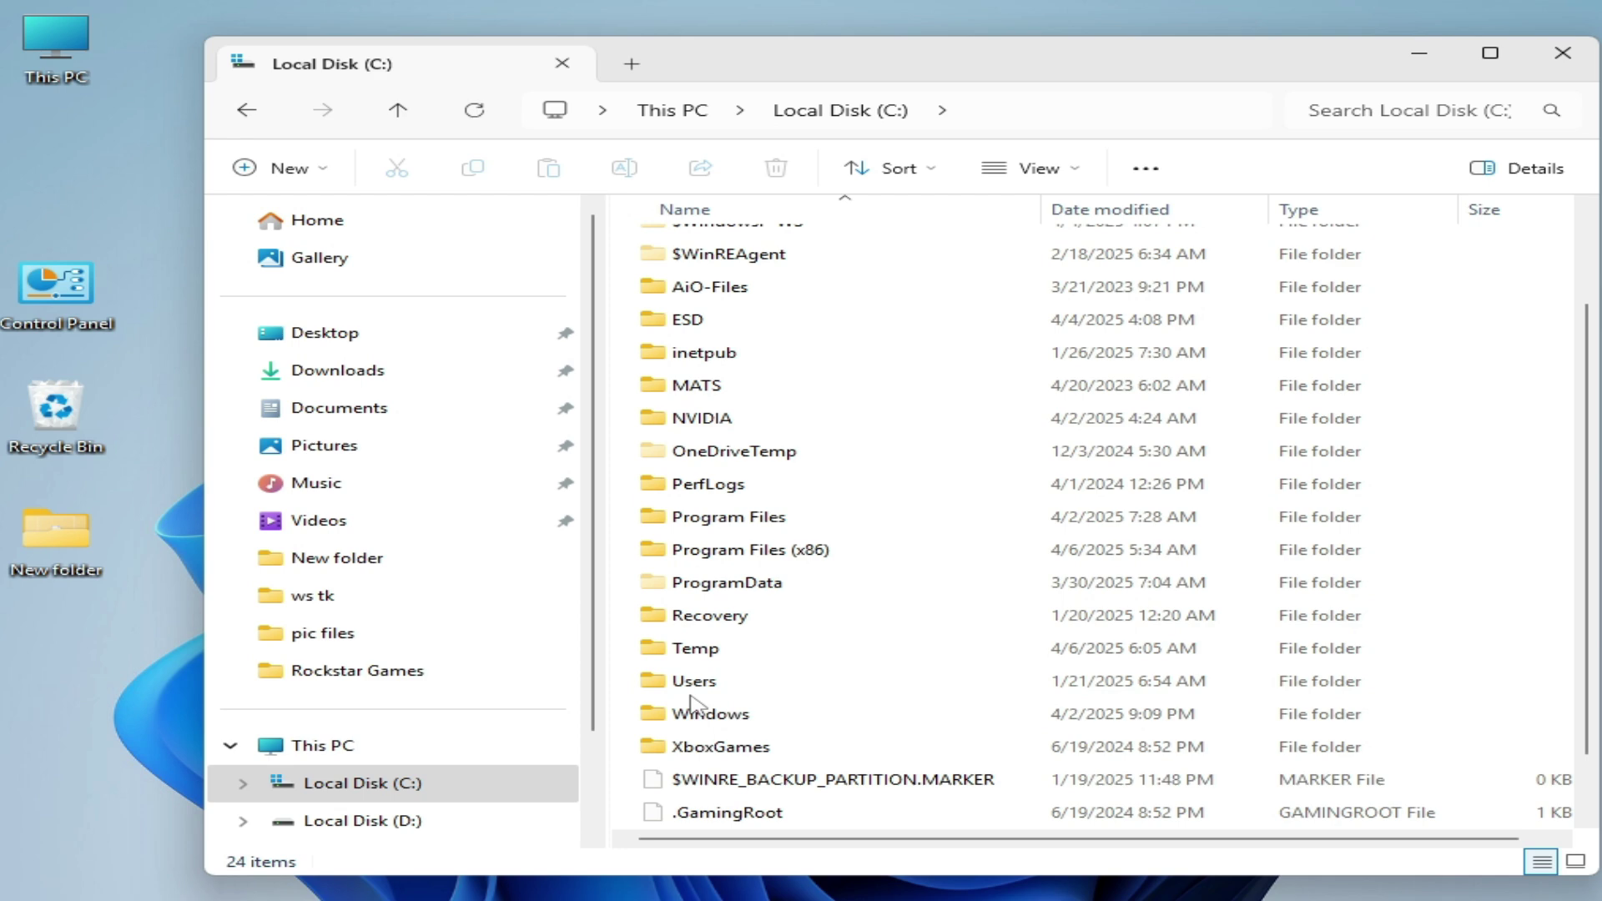
click(701, 688)
double_click(704, 683)
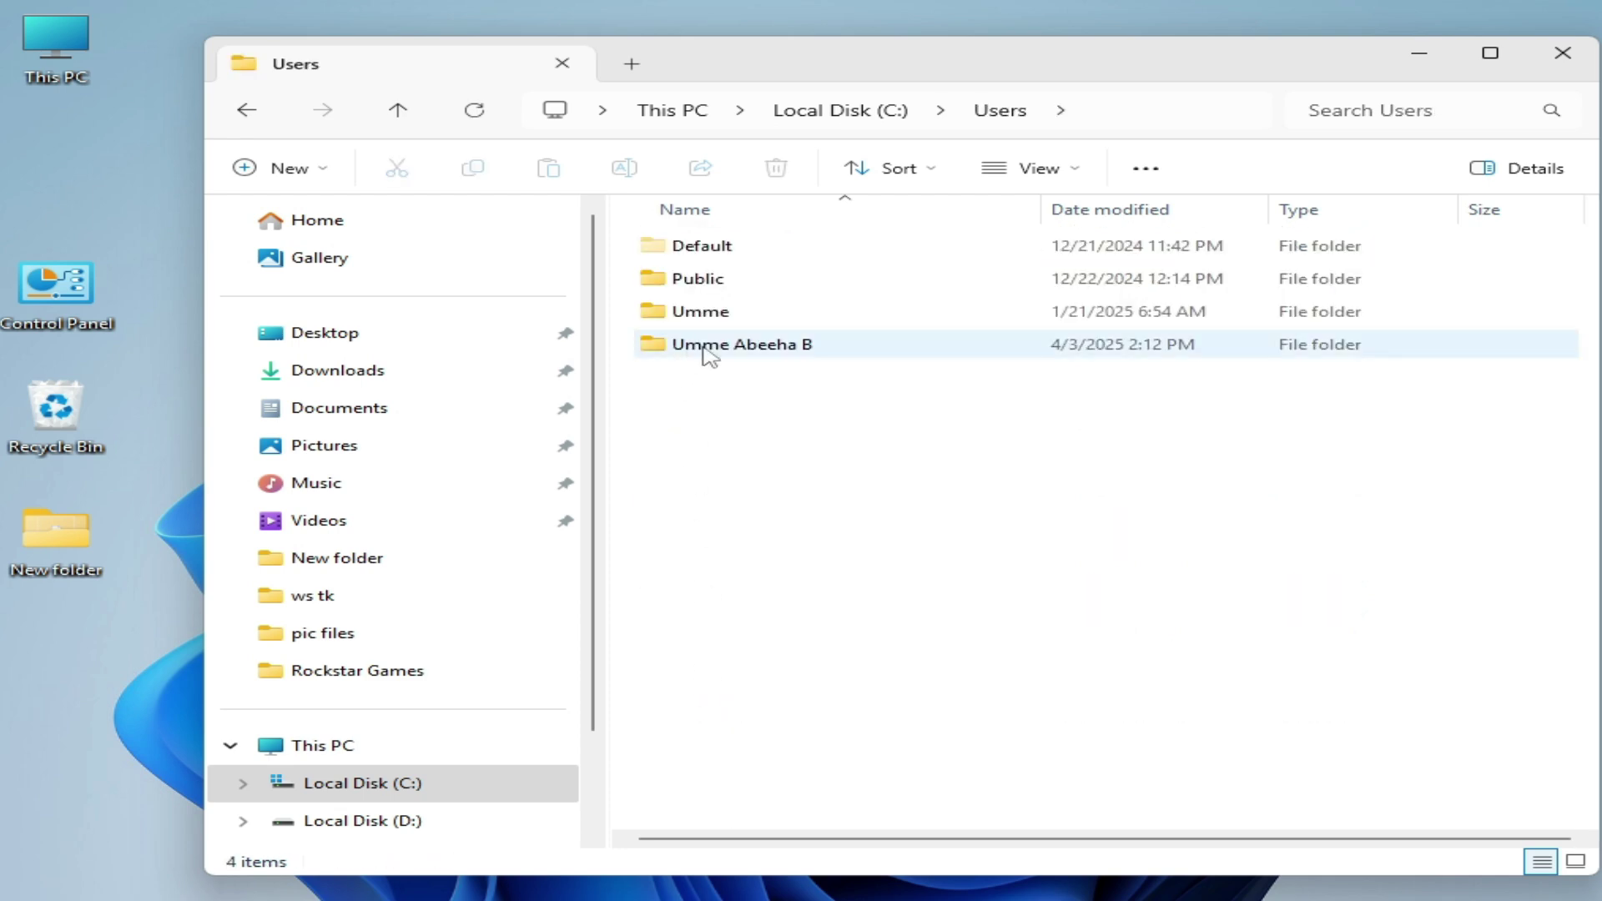
double_click(708, 354)
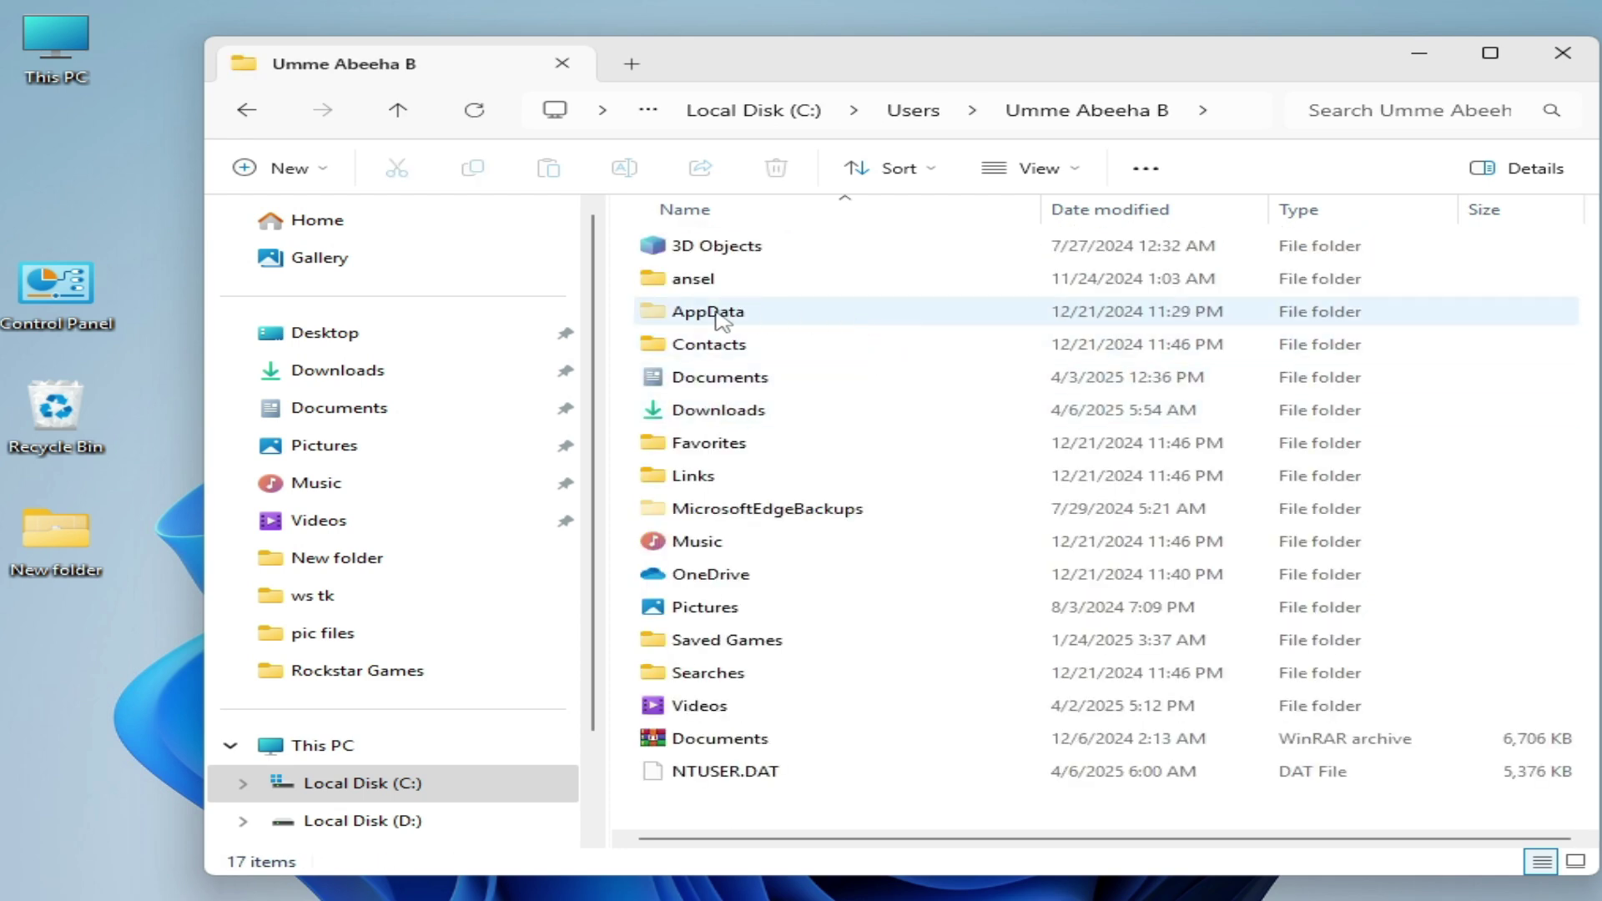
Confirm hidden items are shown, then open AppData\Local and scroll to Temp
click(1060, 167)
mouse_move(1164, 607)
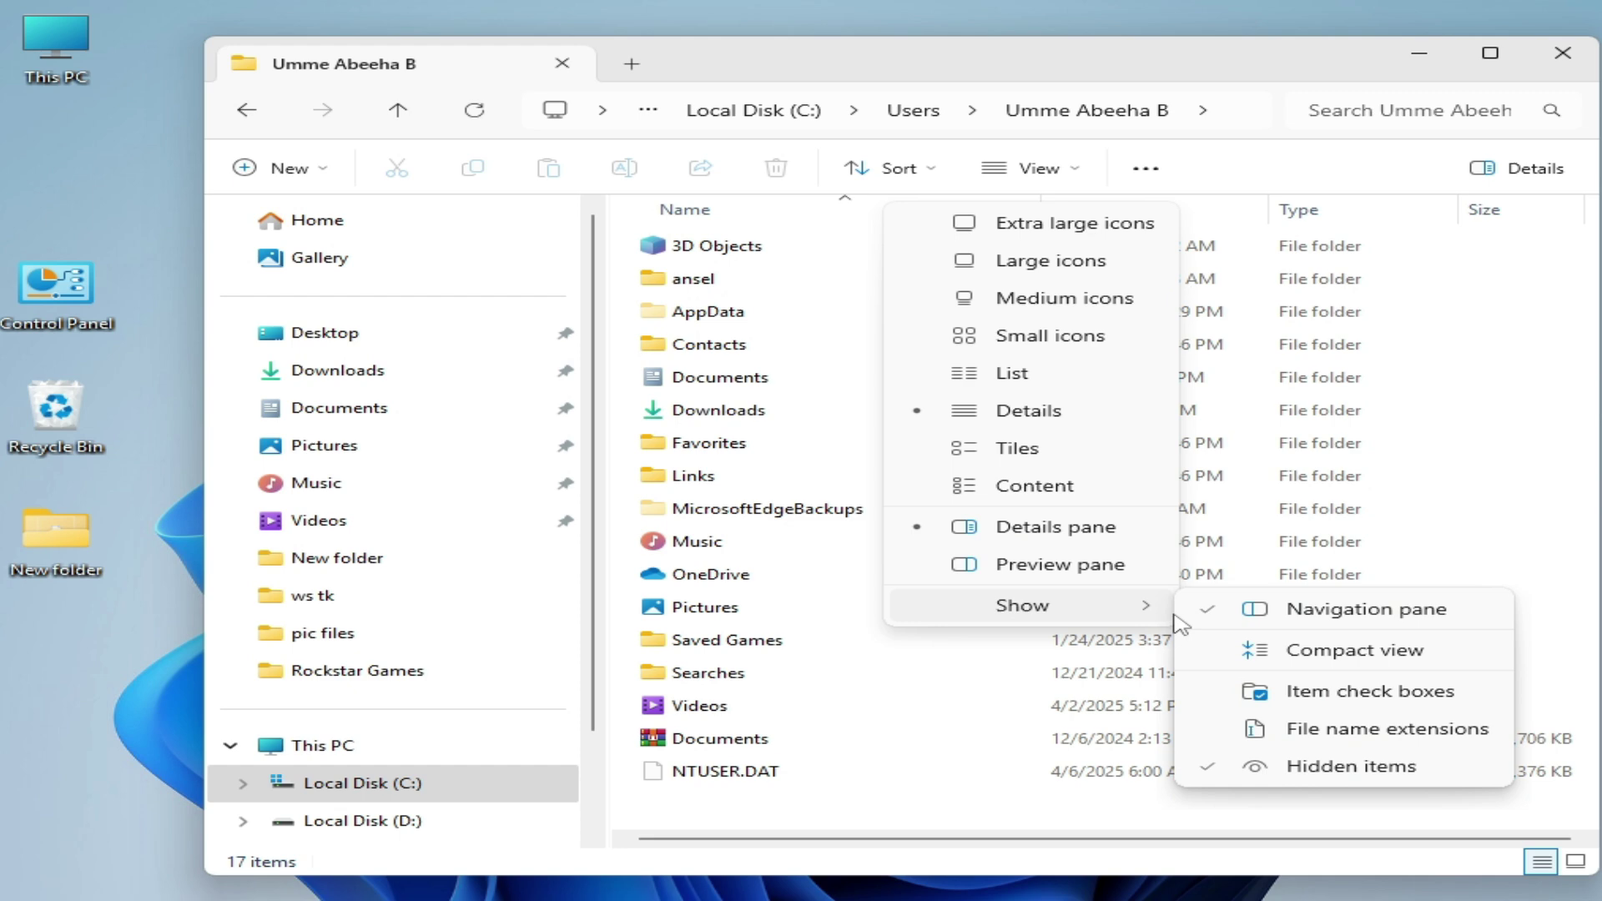
click(709, 311)
double_click(709, 311)
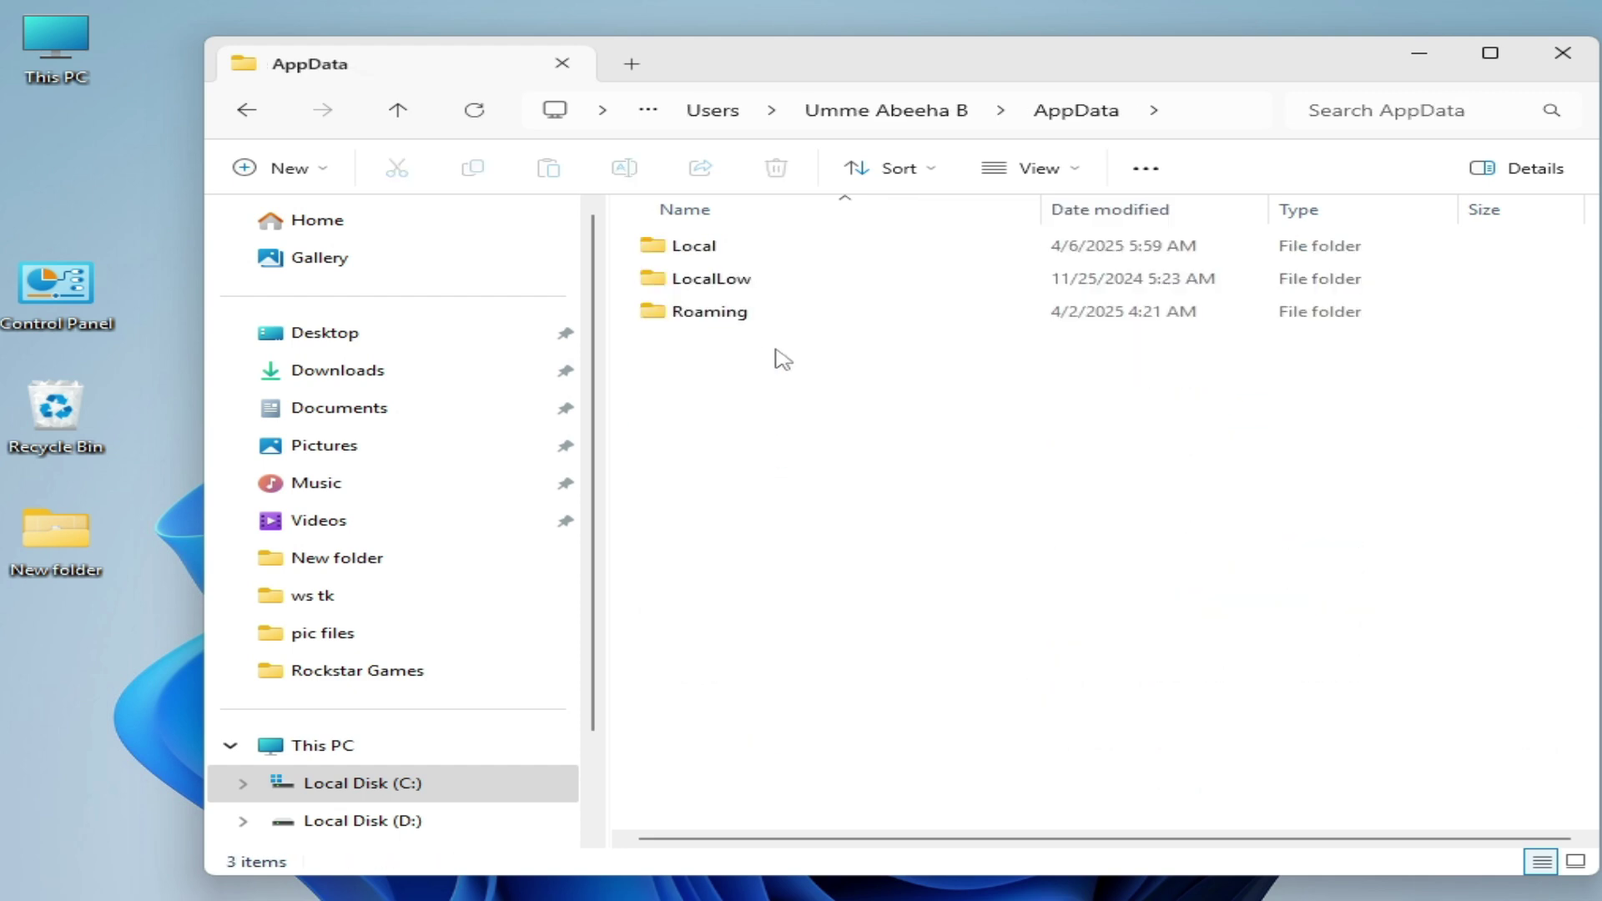
click(709, 246)
double_click(710, 245)
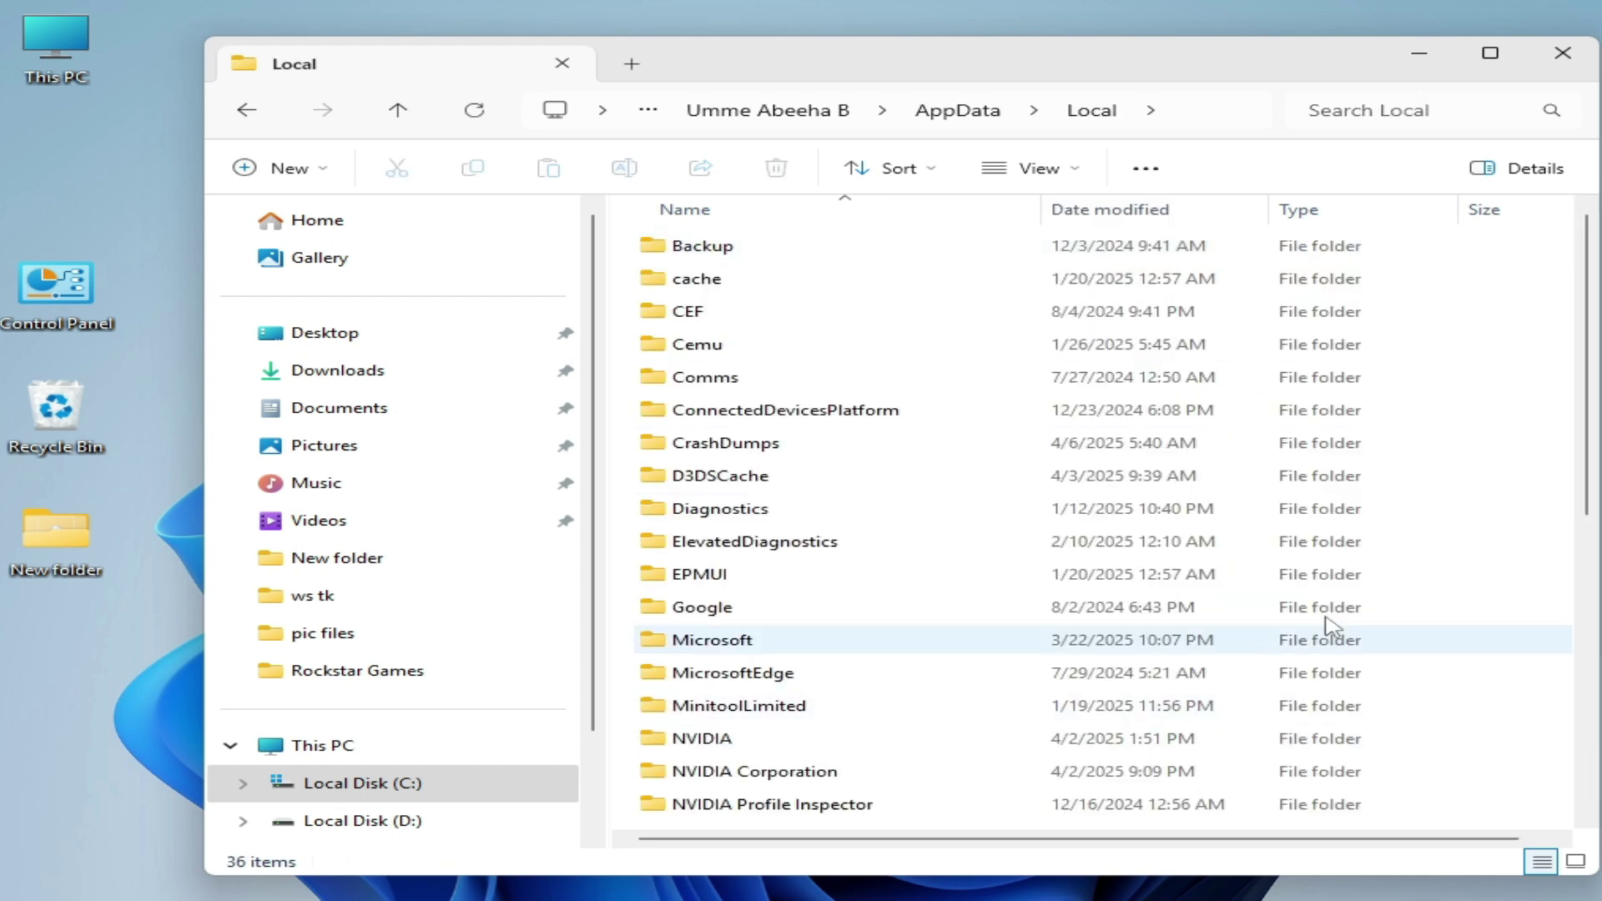
scroll(1590, 409, down, 5)
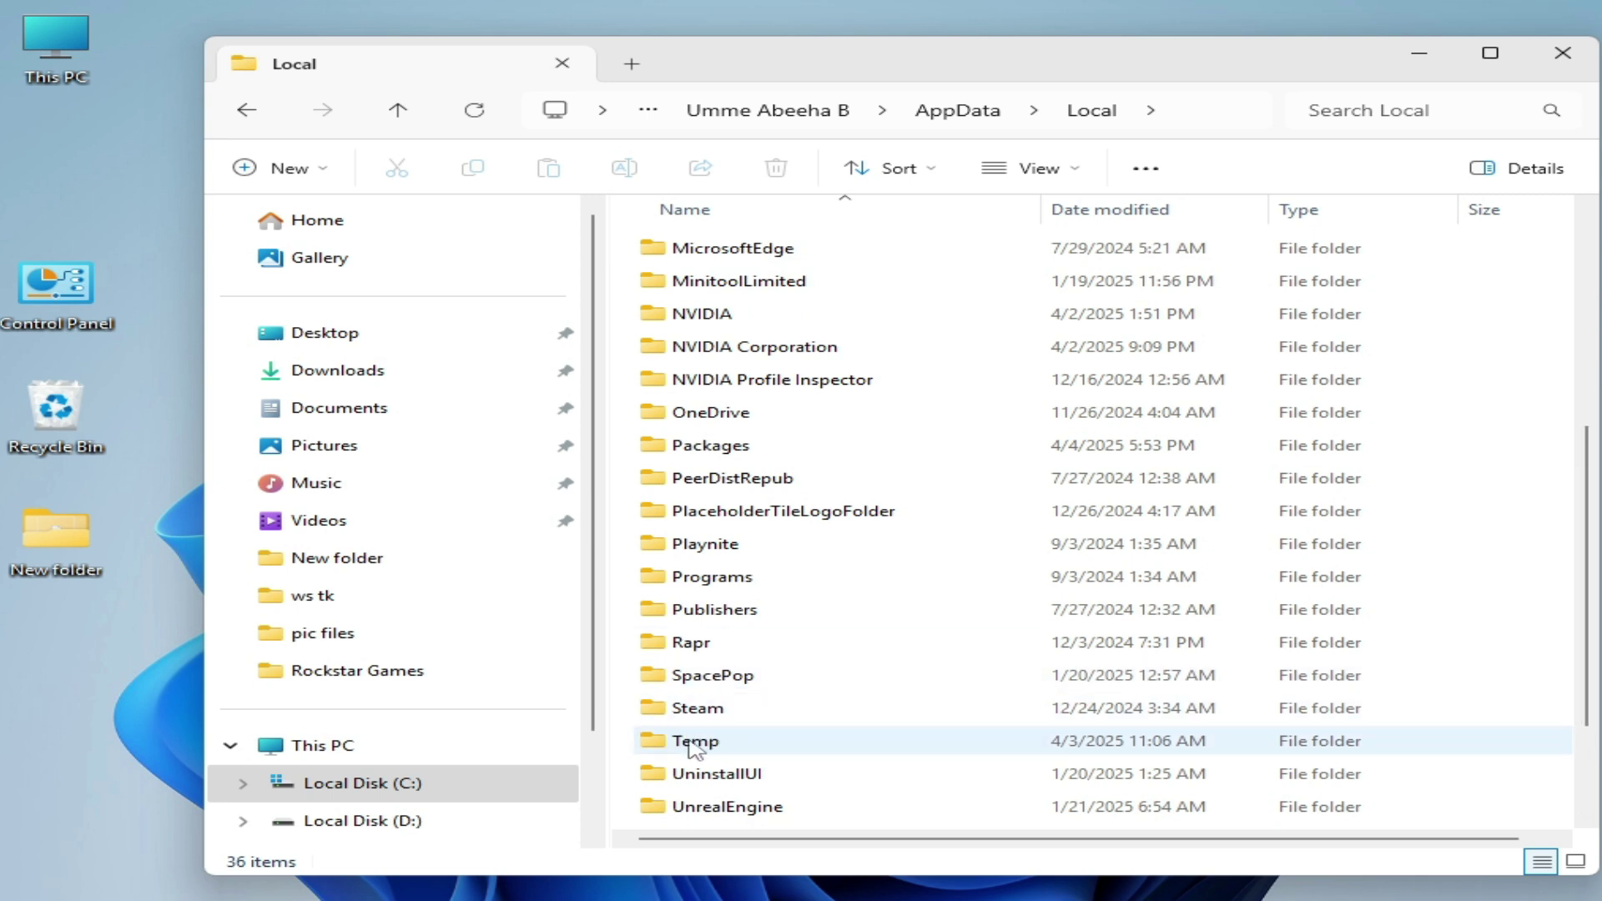
mouse_move(693, 748)
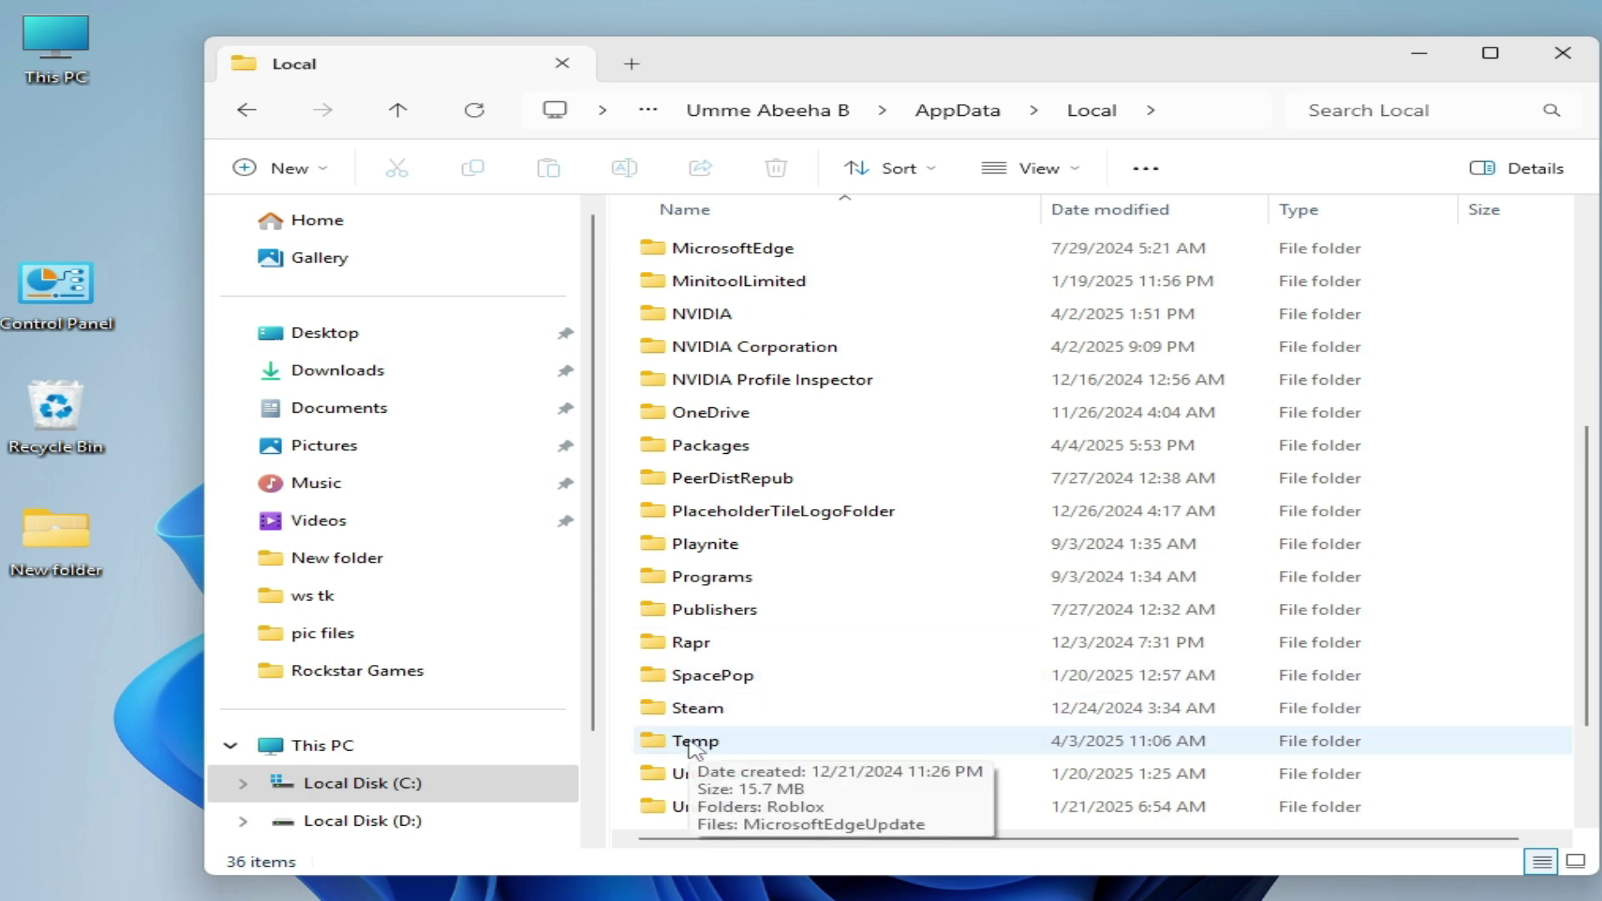
Open Temp, delete its Roblox folder, and go back to AppData\Local
double_click(693, 743)
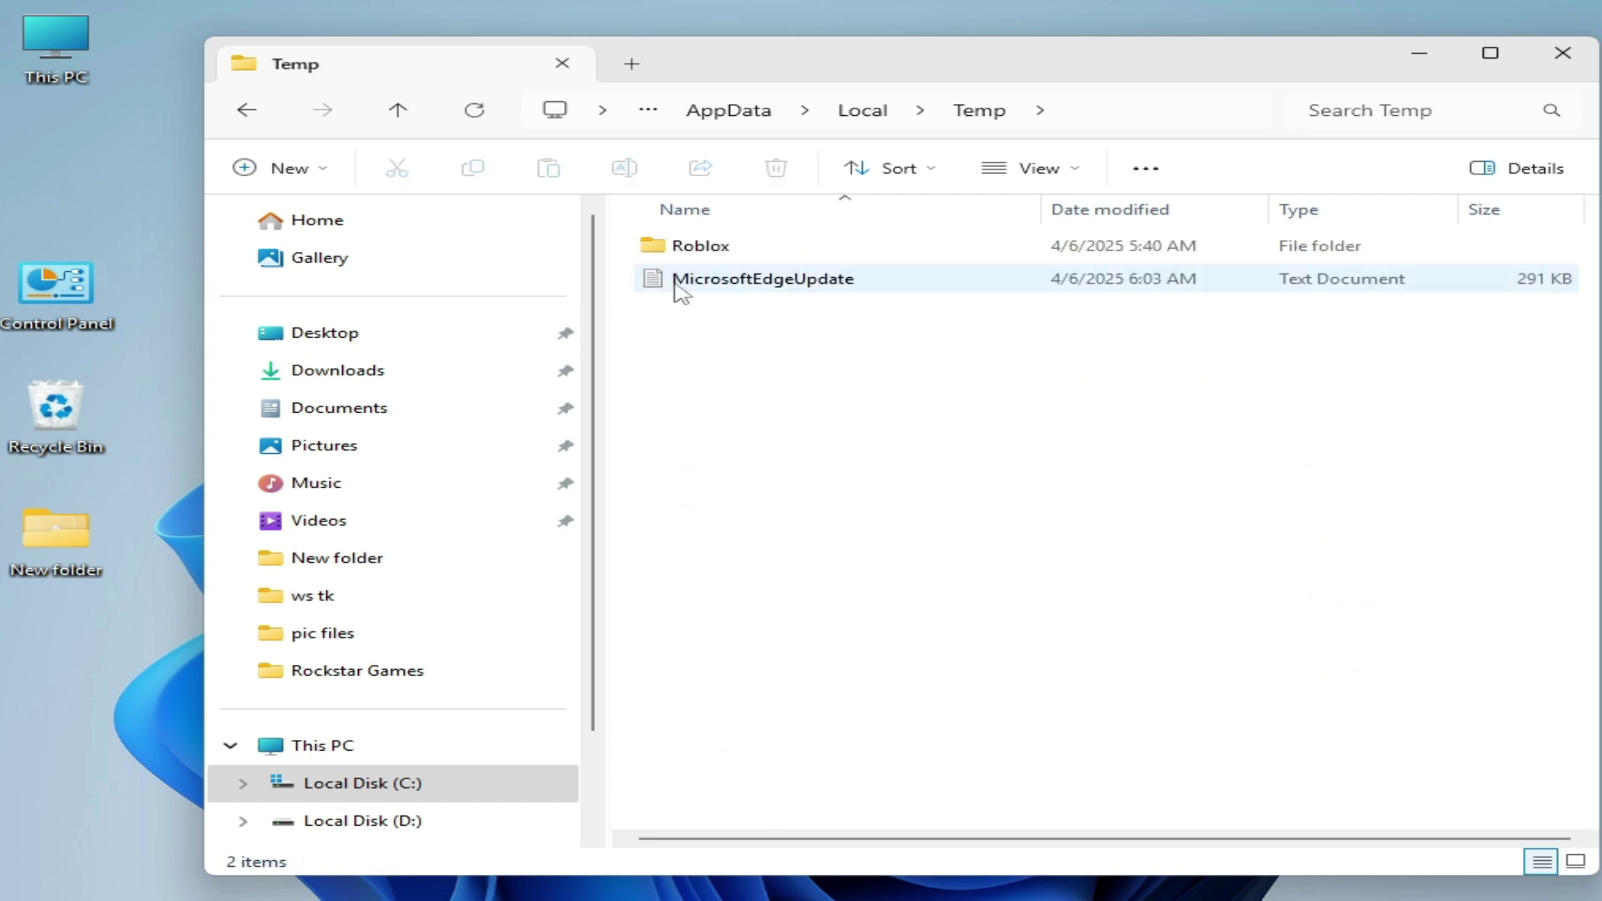
click(693, 249)
right_click(695, 251)
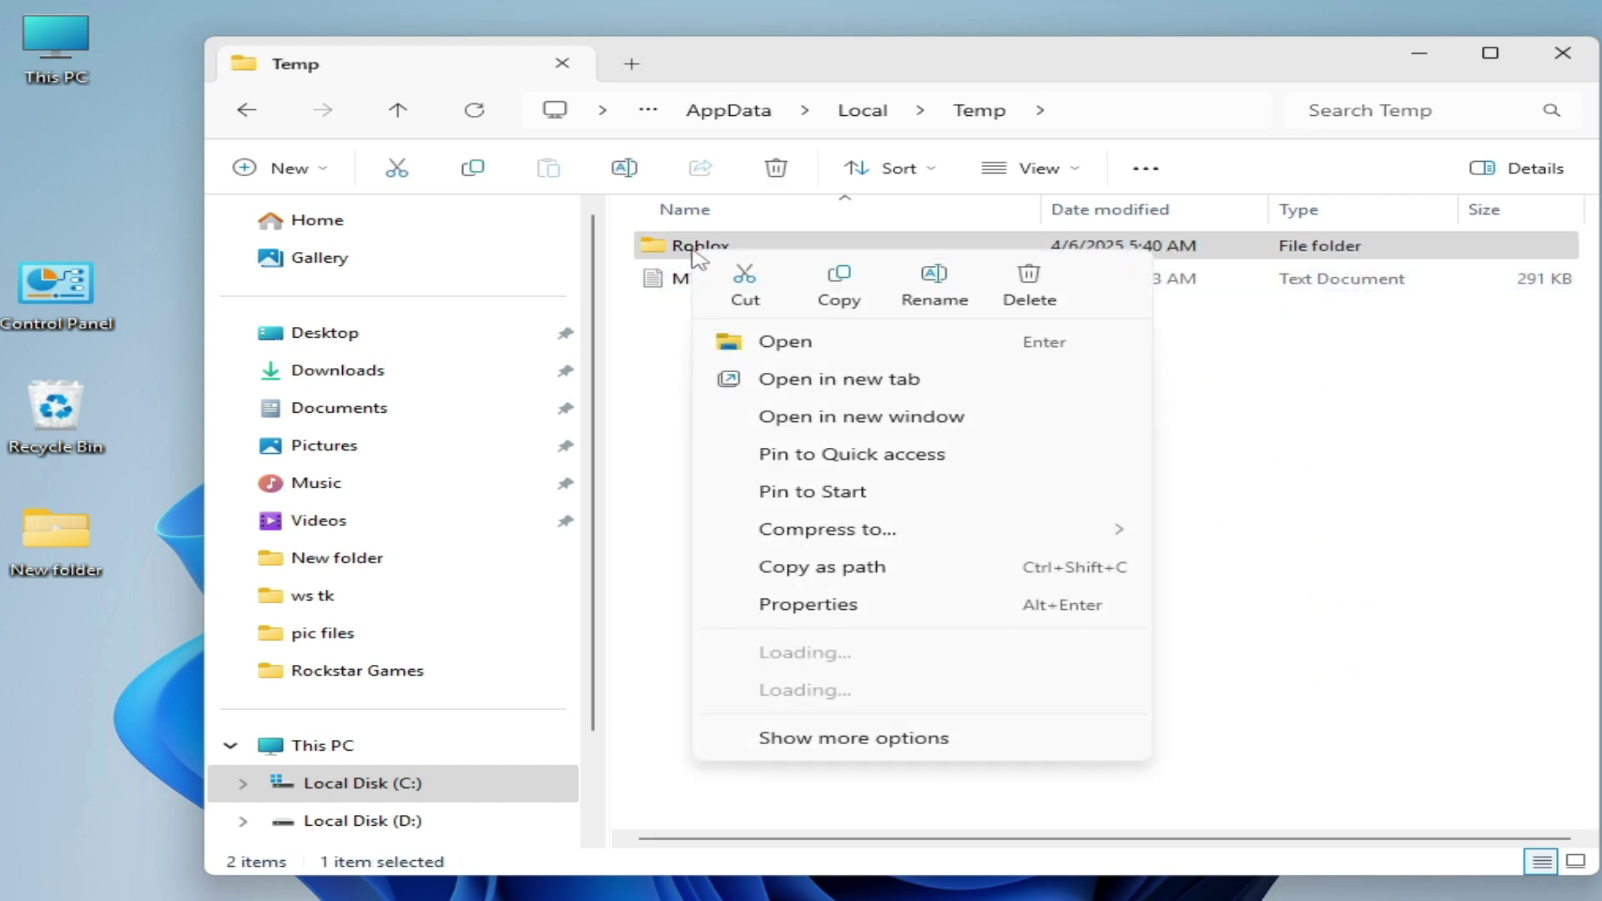
click(1014, 283)
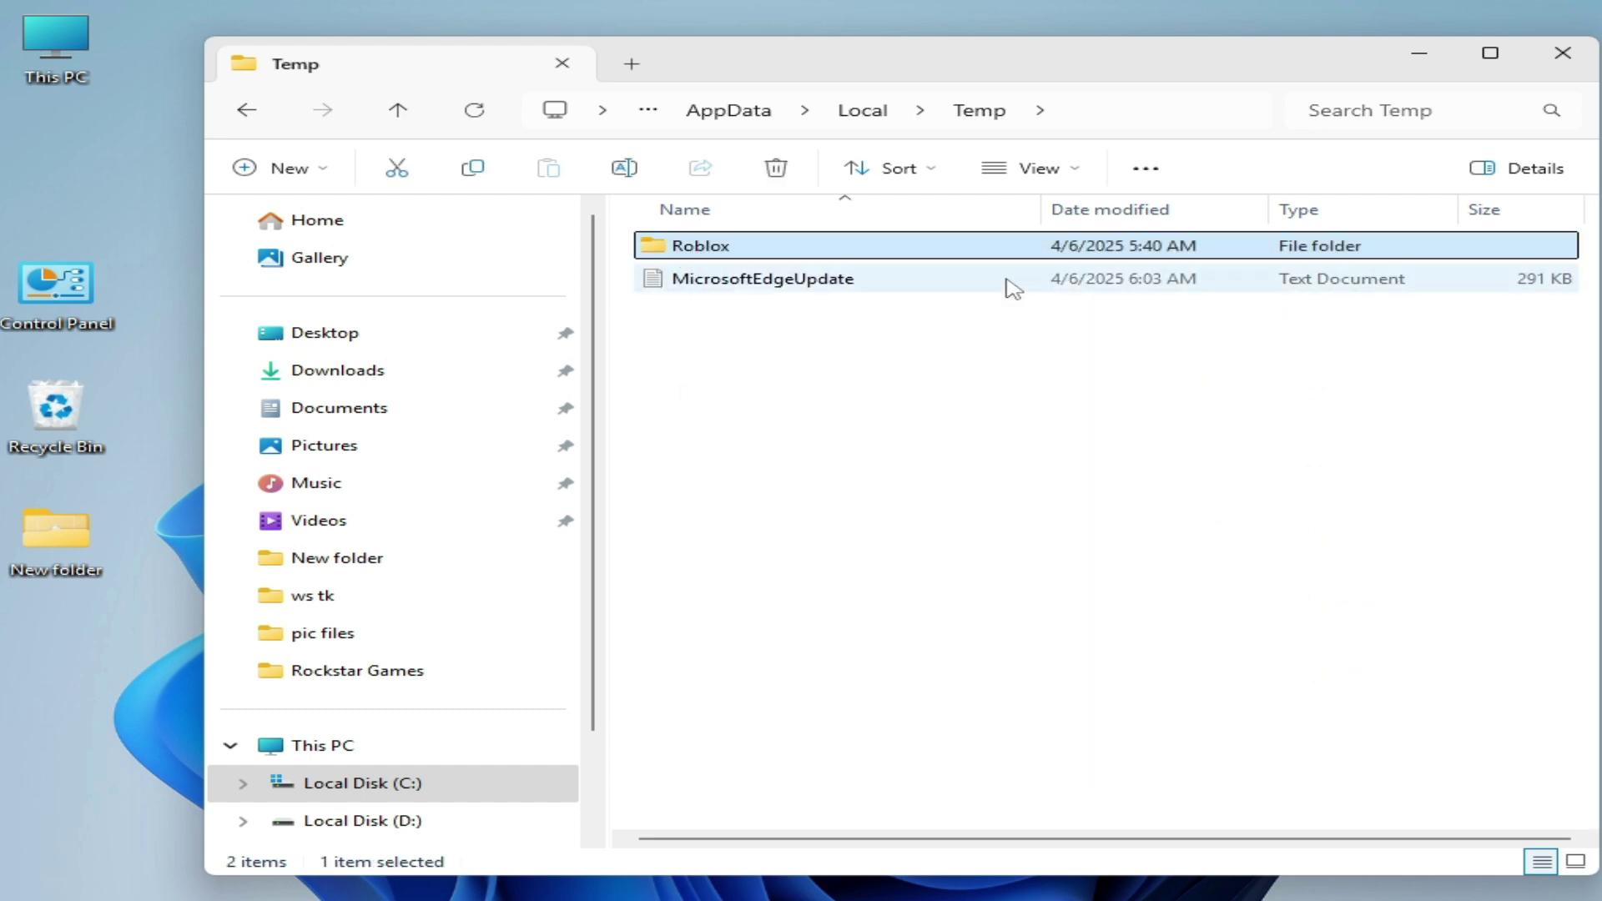
click(240, 112)
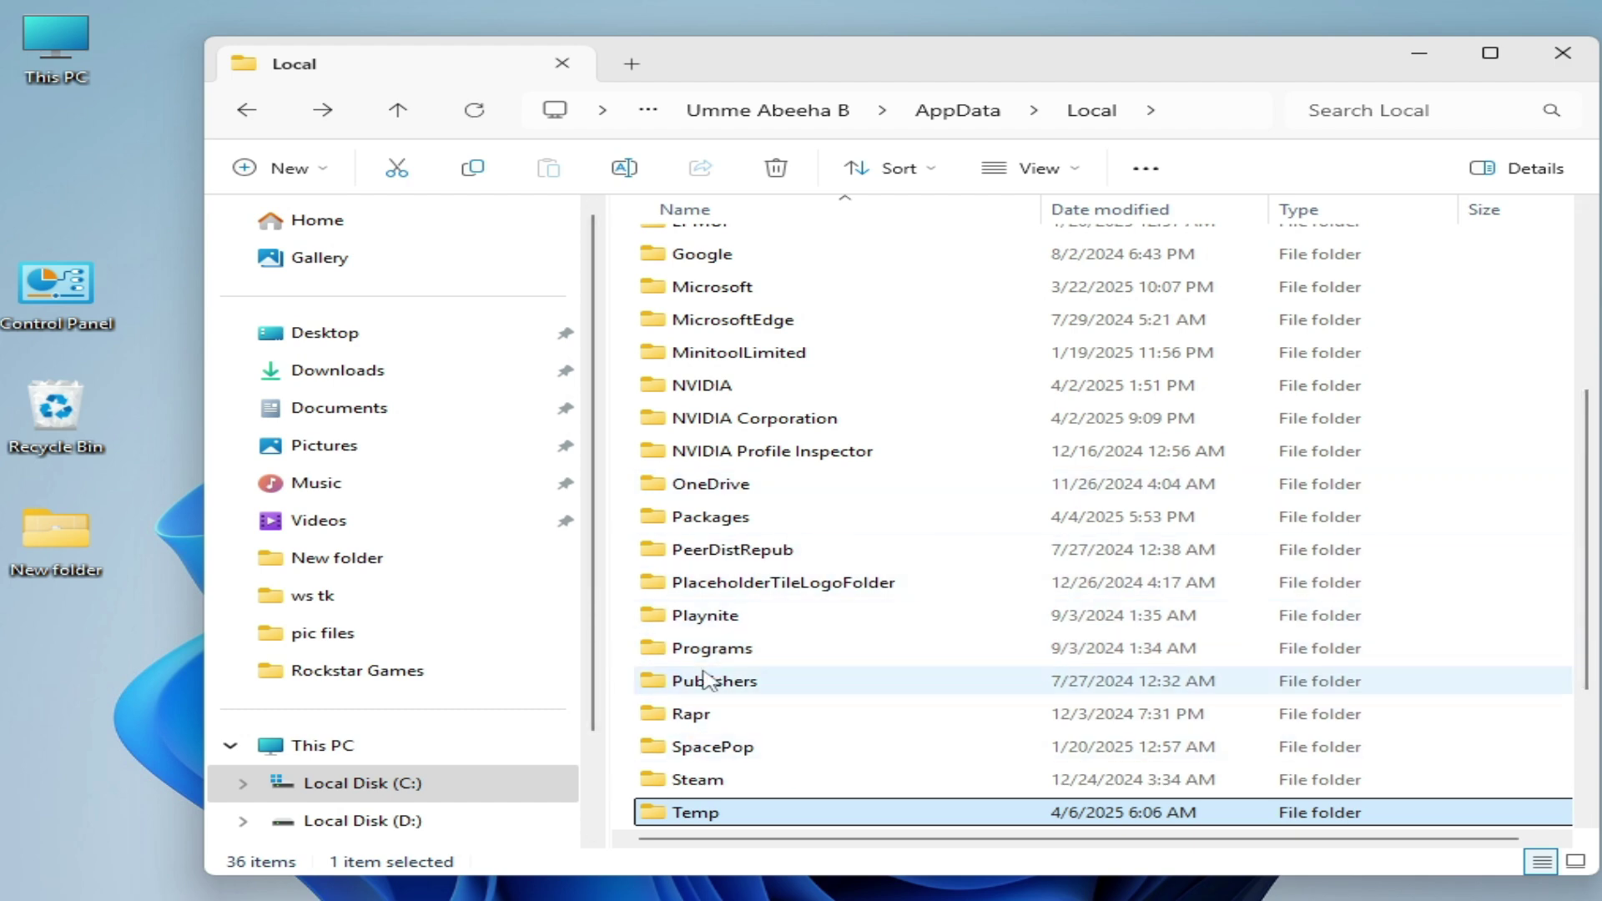
Peek into AppData\Roaming, then navigate back up to the root of Local Disk (C:)
drag(1590, 521, 1593, 346)
click(247, 111)
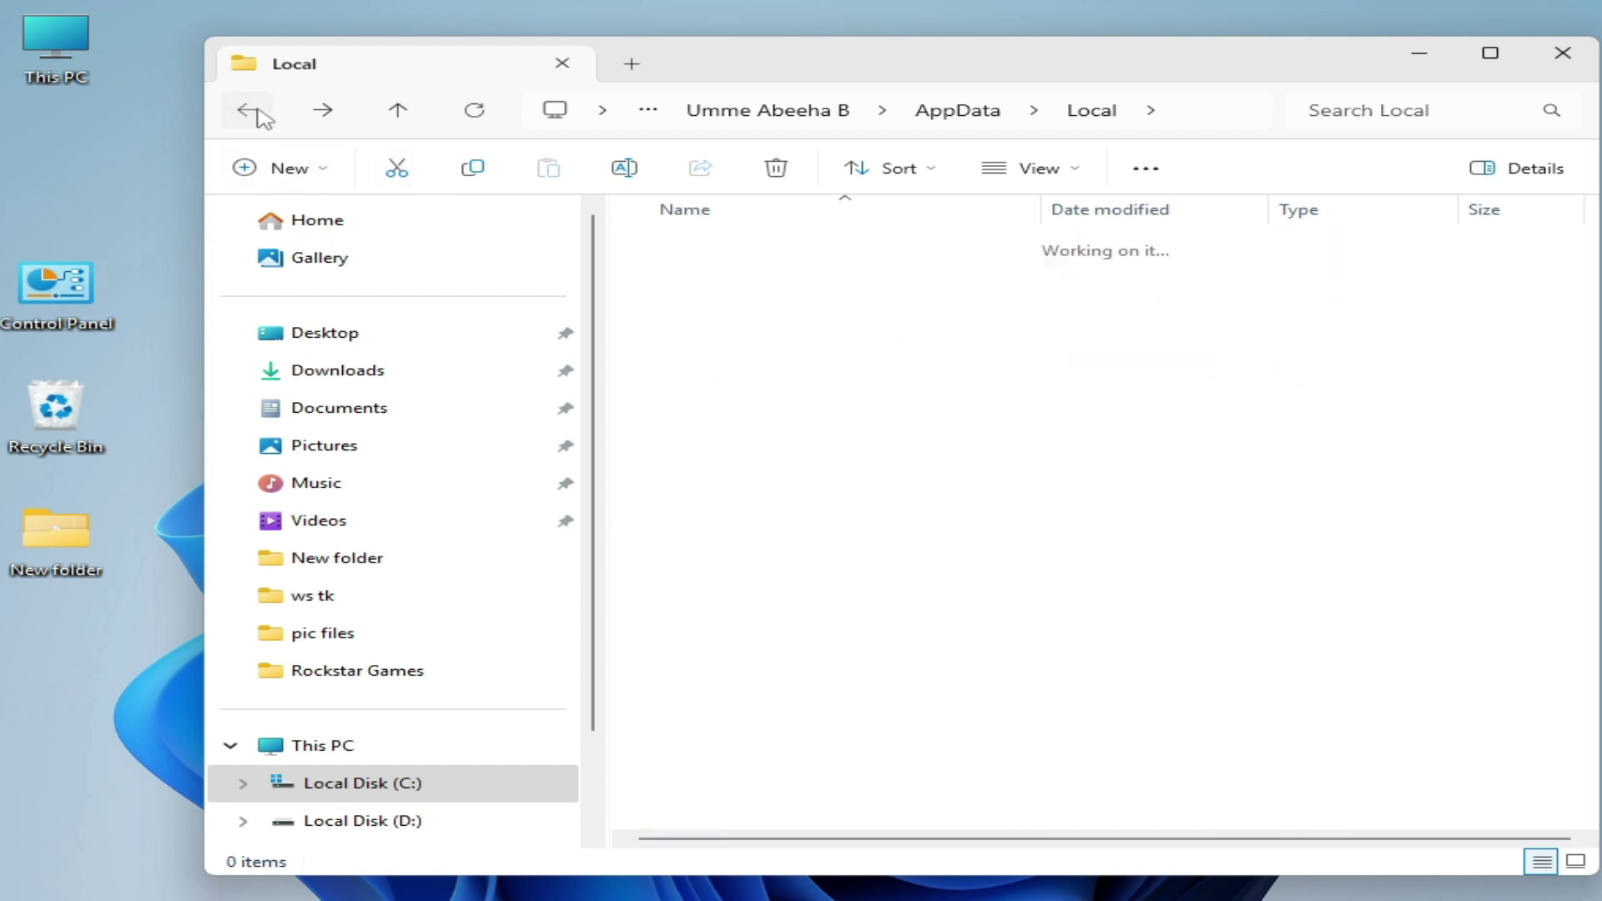
double_click(659, 311)
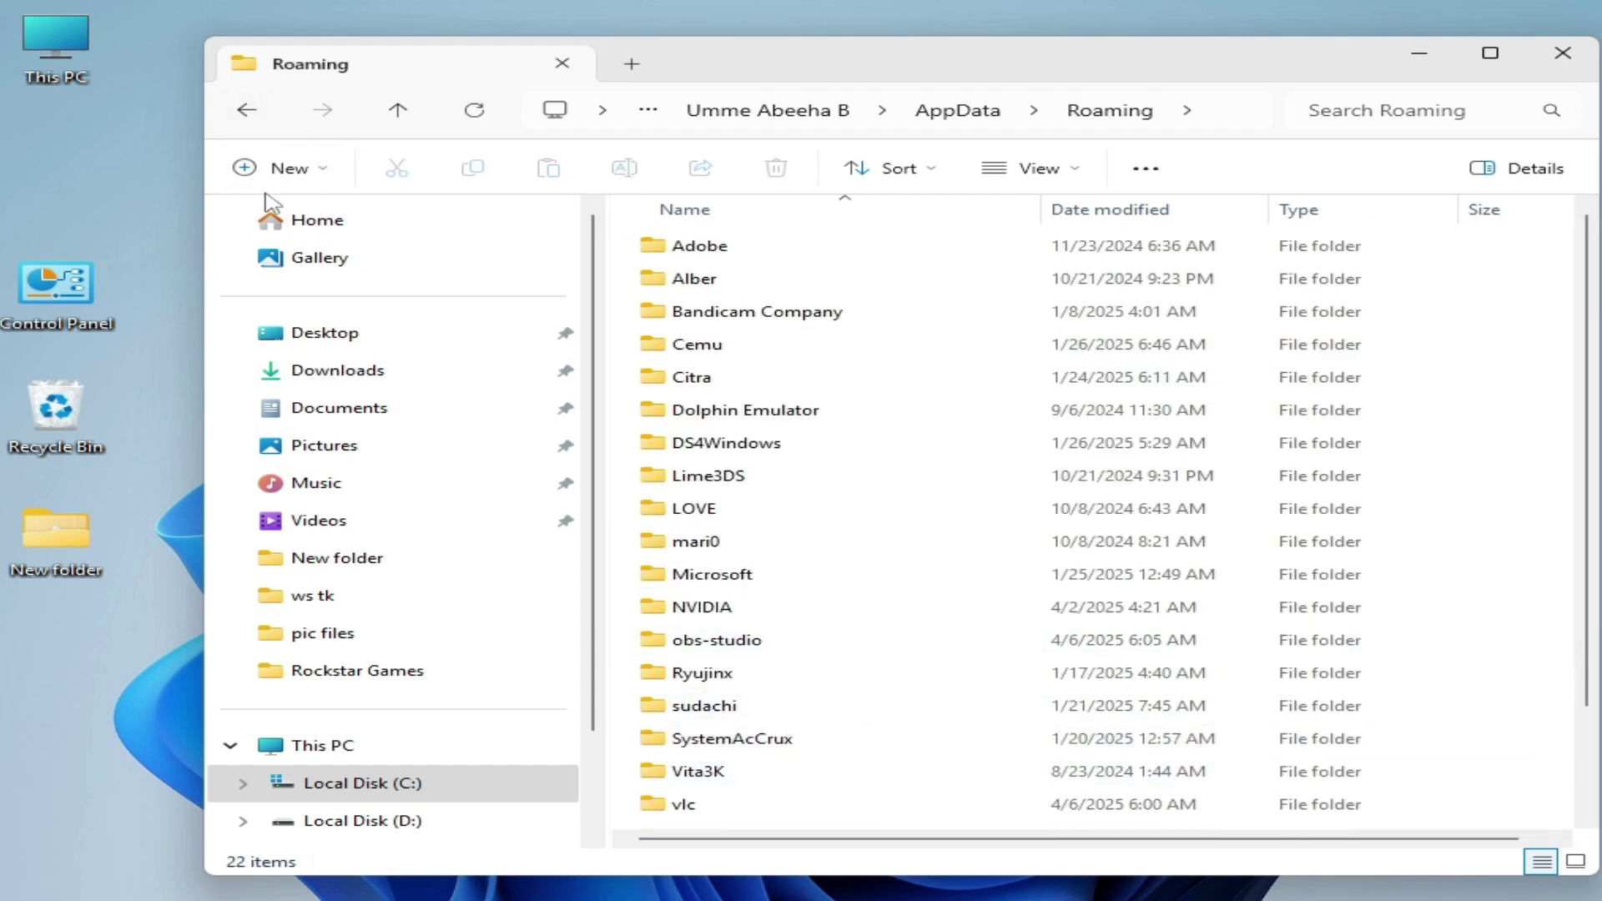
click(249, 112)
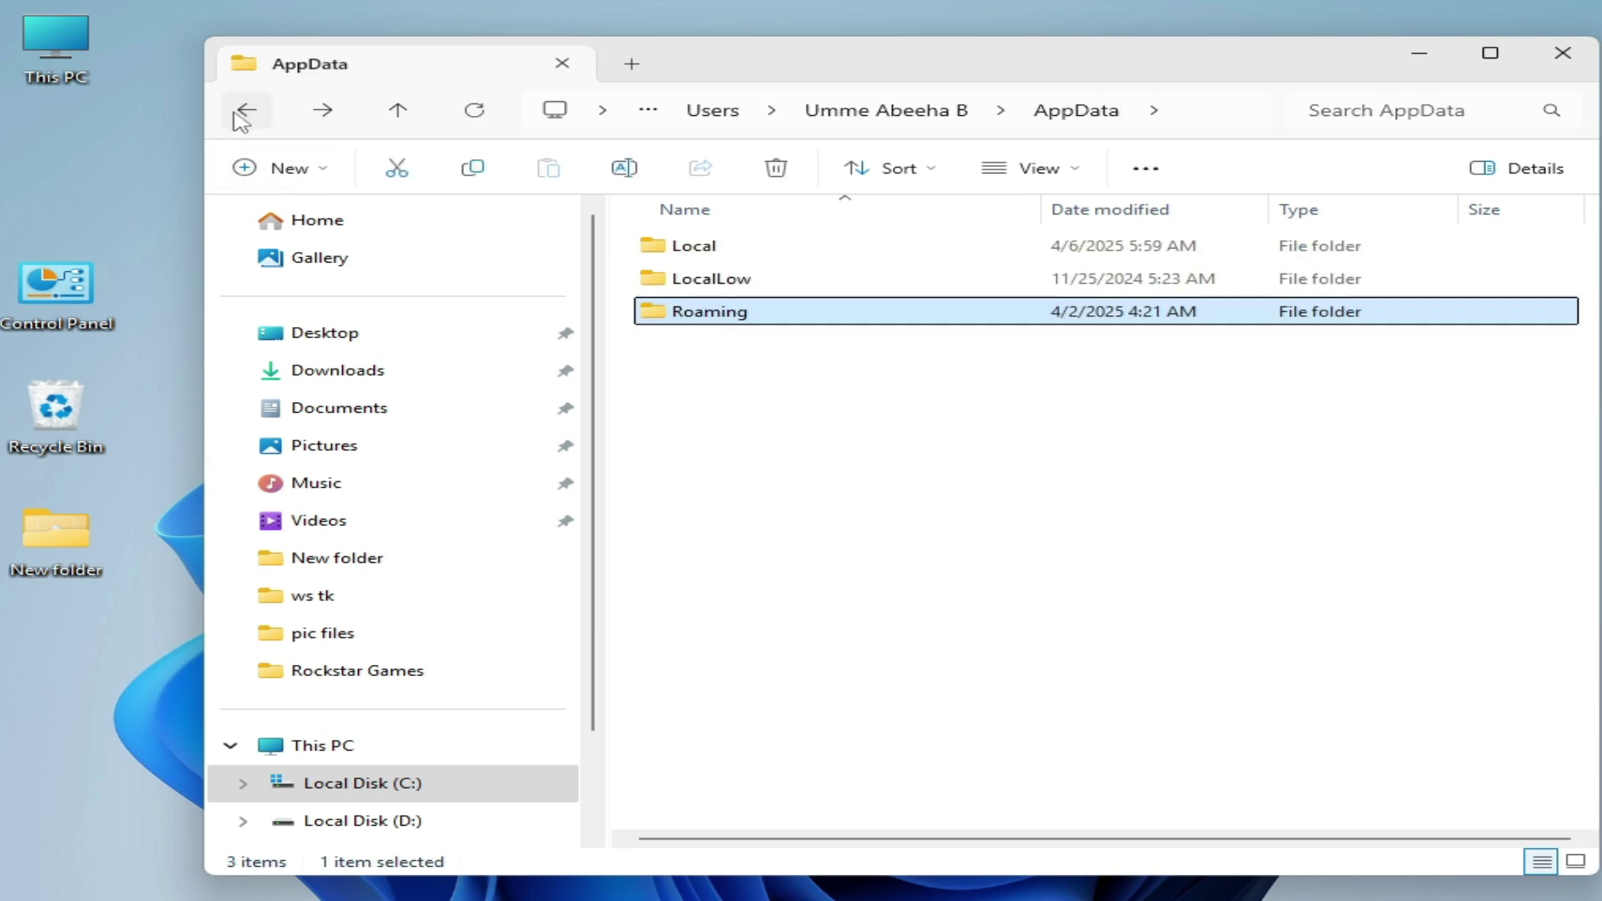
click(237, 113)
click(246, 111)
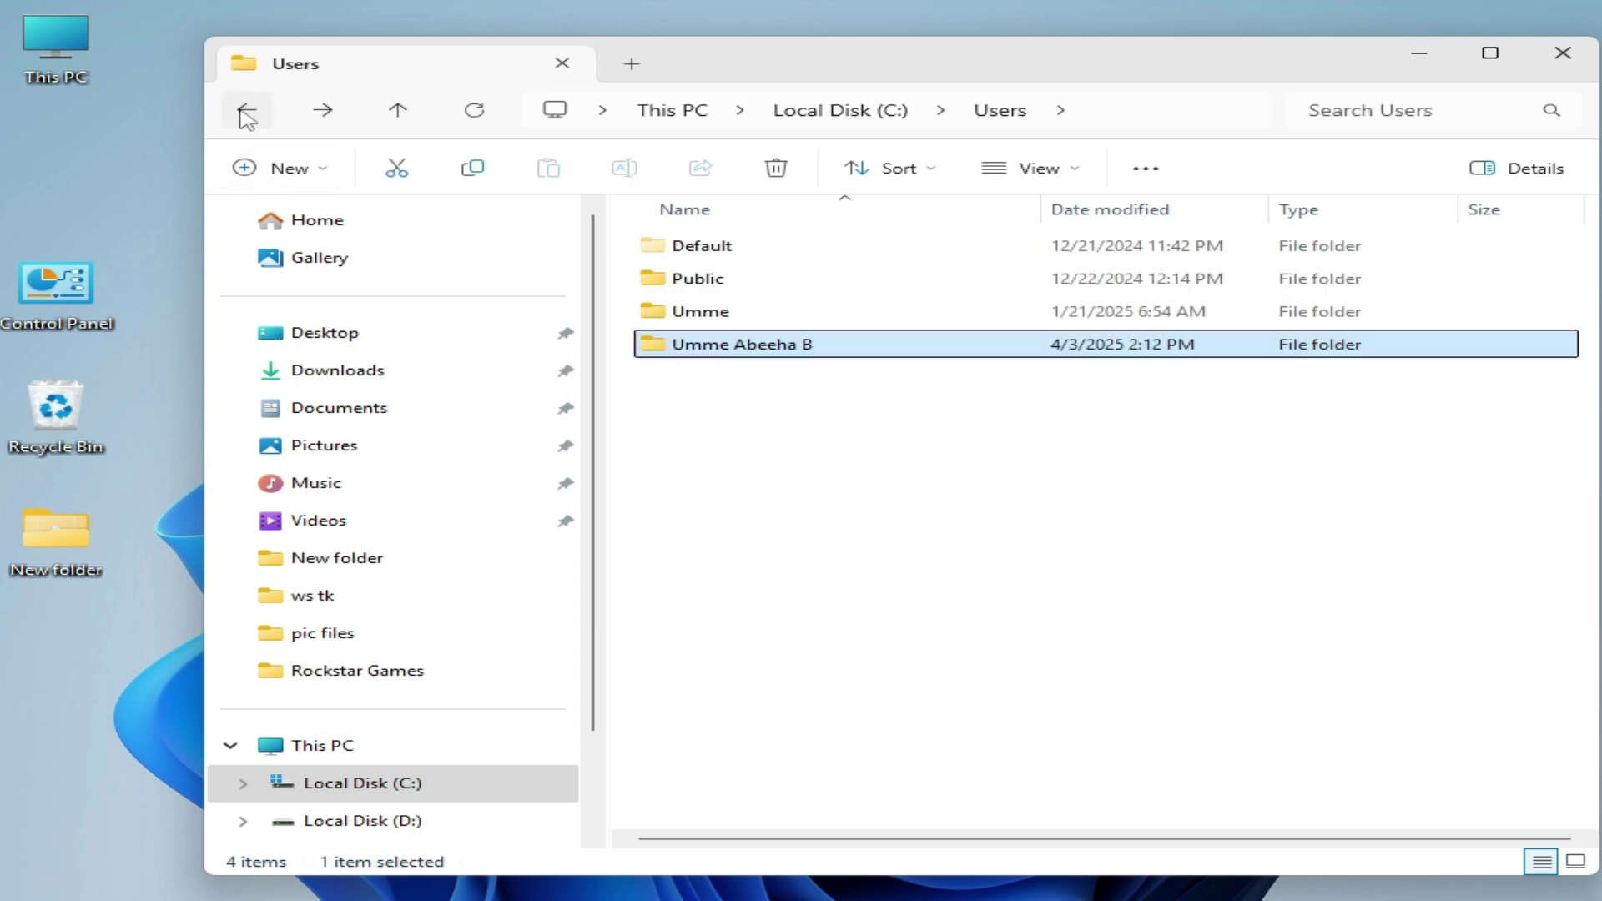
click(246, 111)
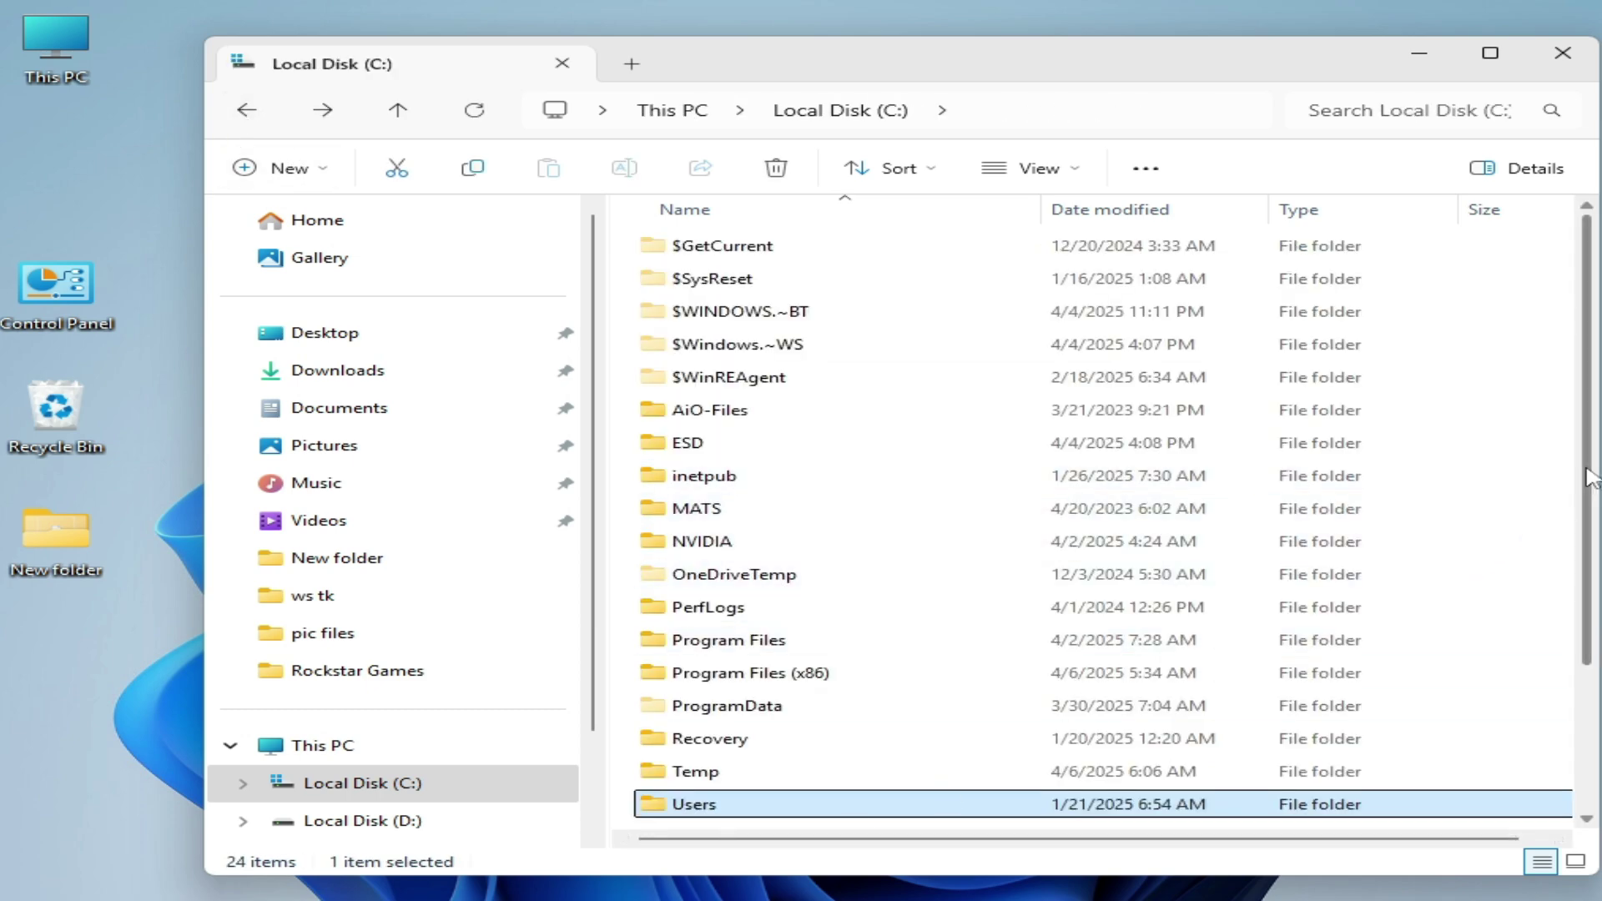
Delete the Roblox folder from C:\Temp, then check Program Files (x86) and return to C:
scroll(1085, 617, down, 2)
double_click(699, 652)
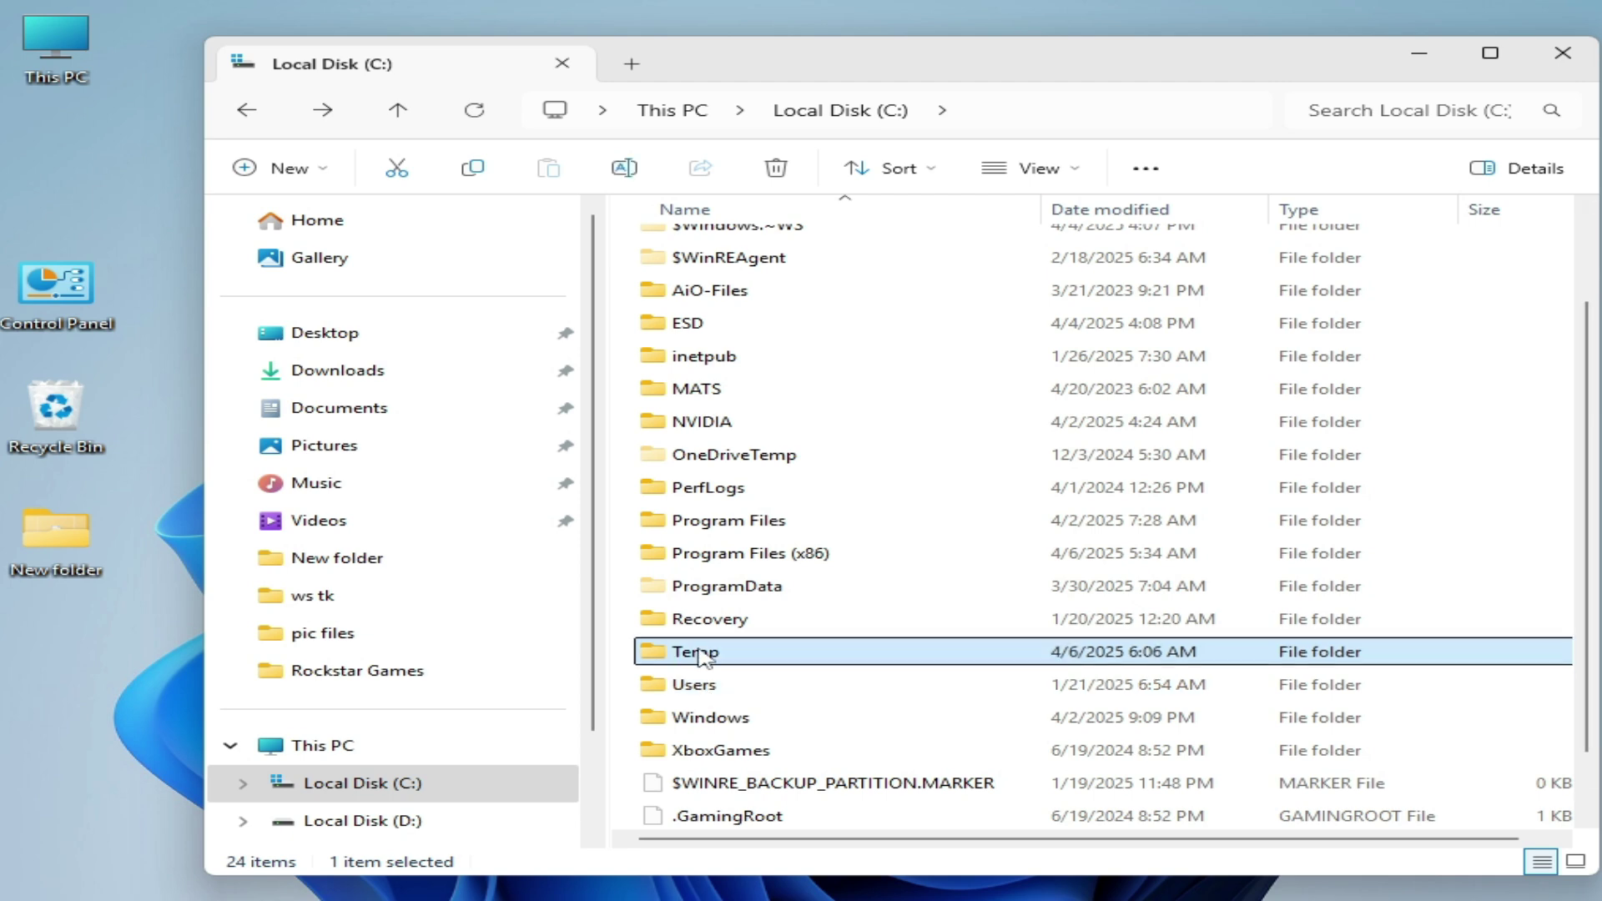
right_click(701, 610)
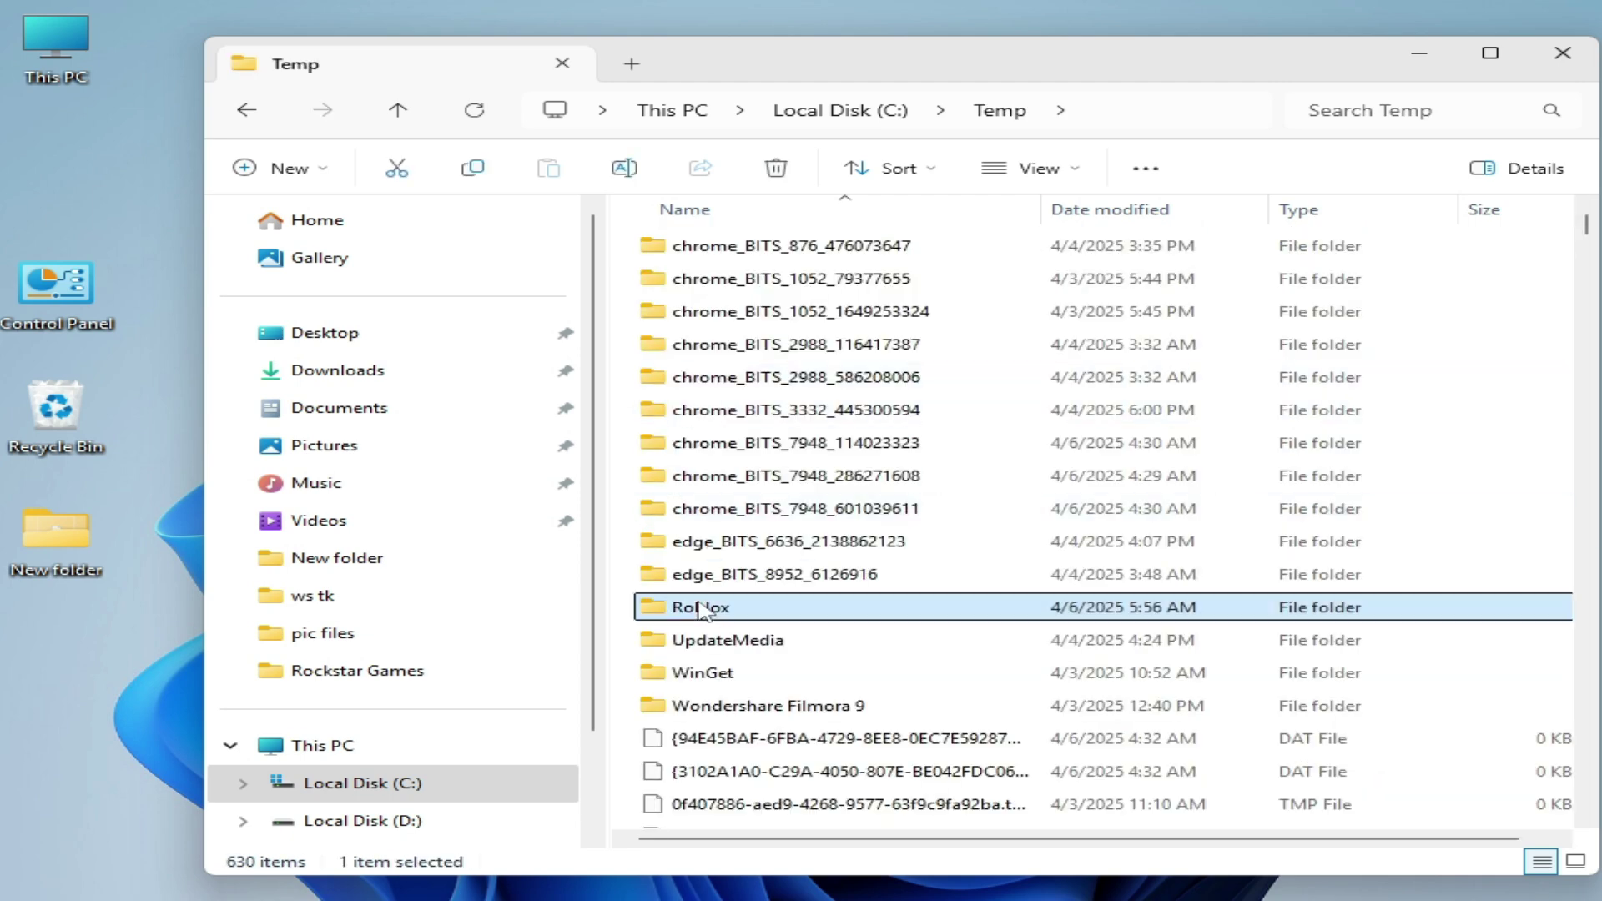
click(1068, 649)
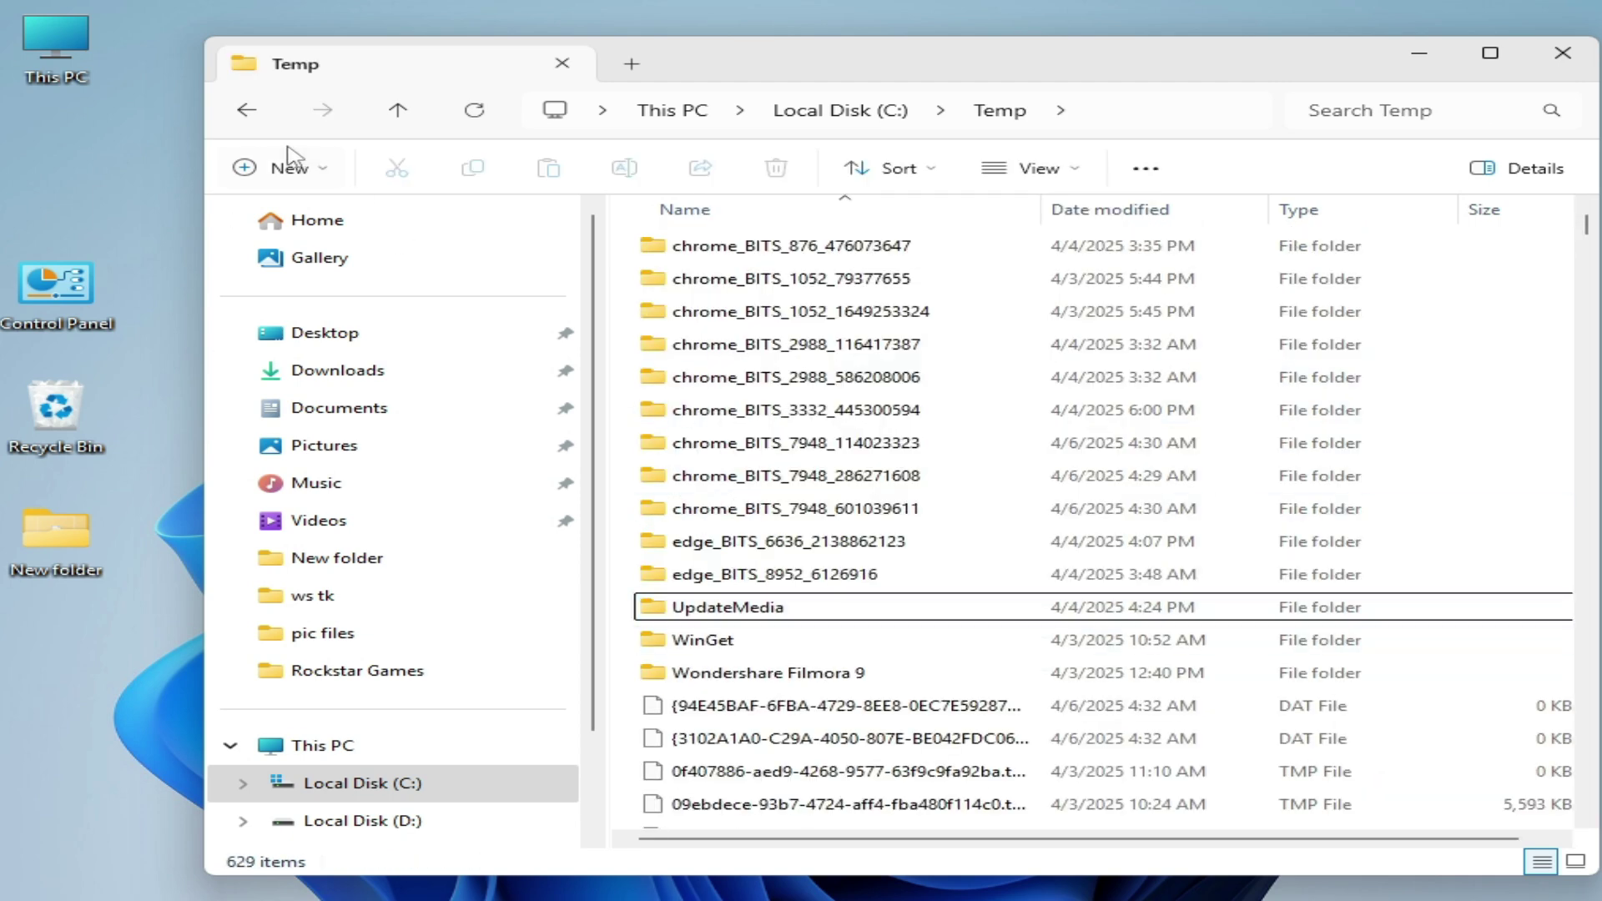
click(247, 112)
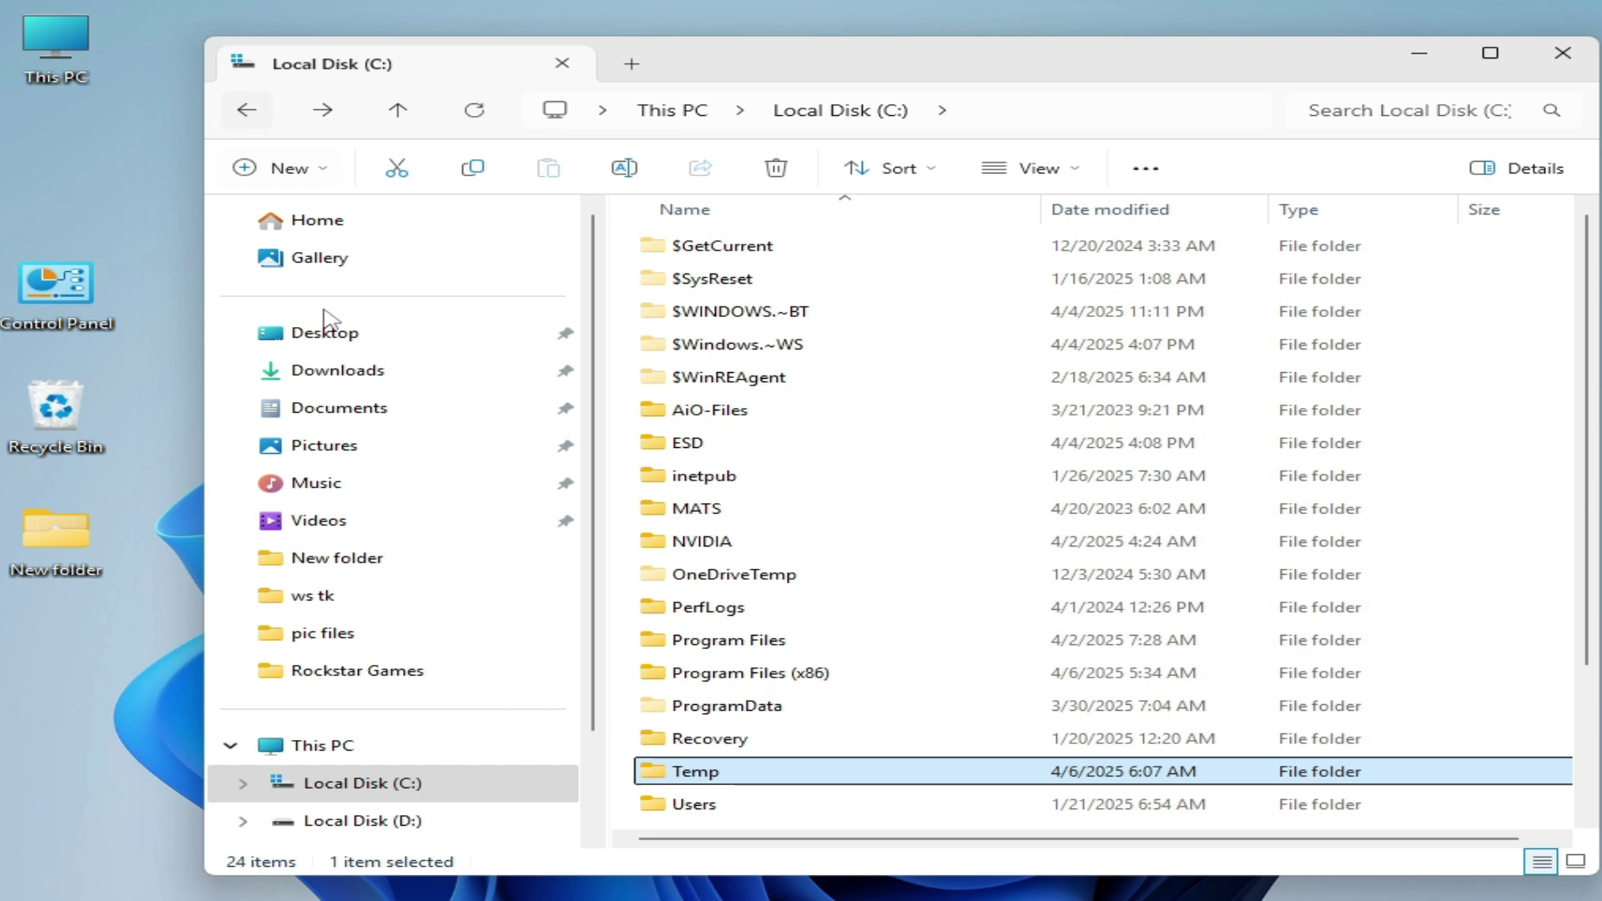
double_click(751, 676)
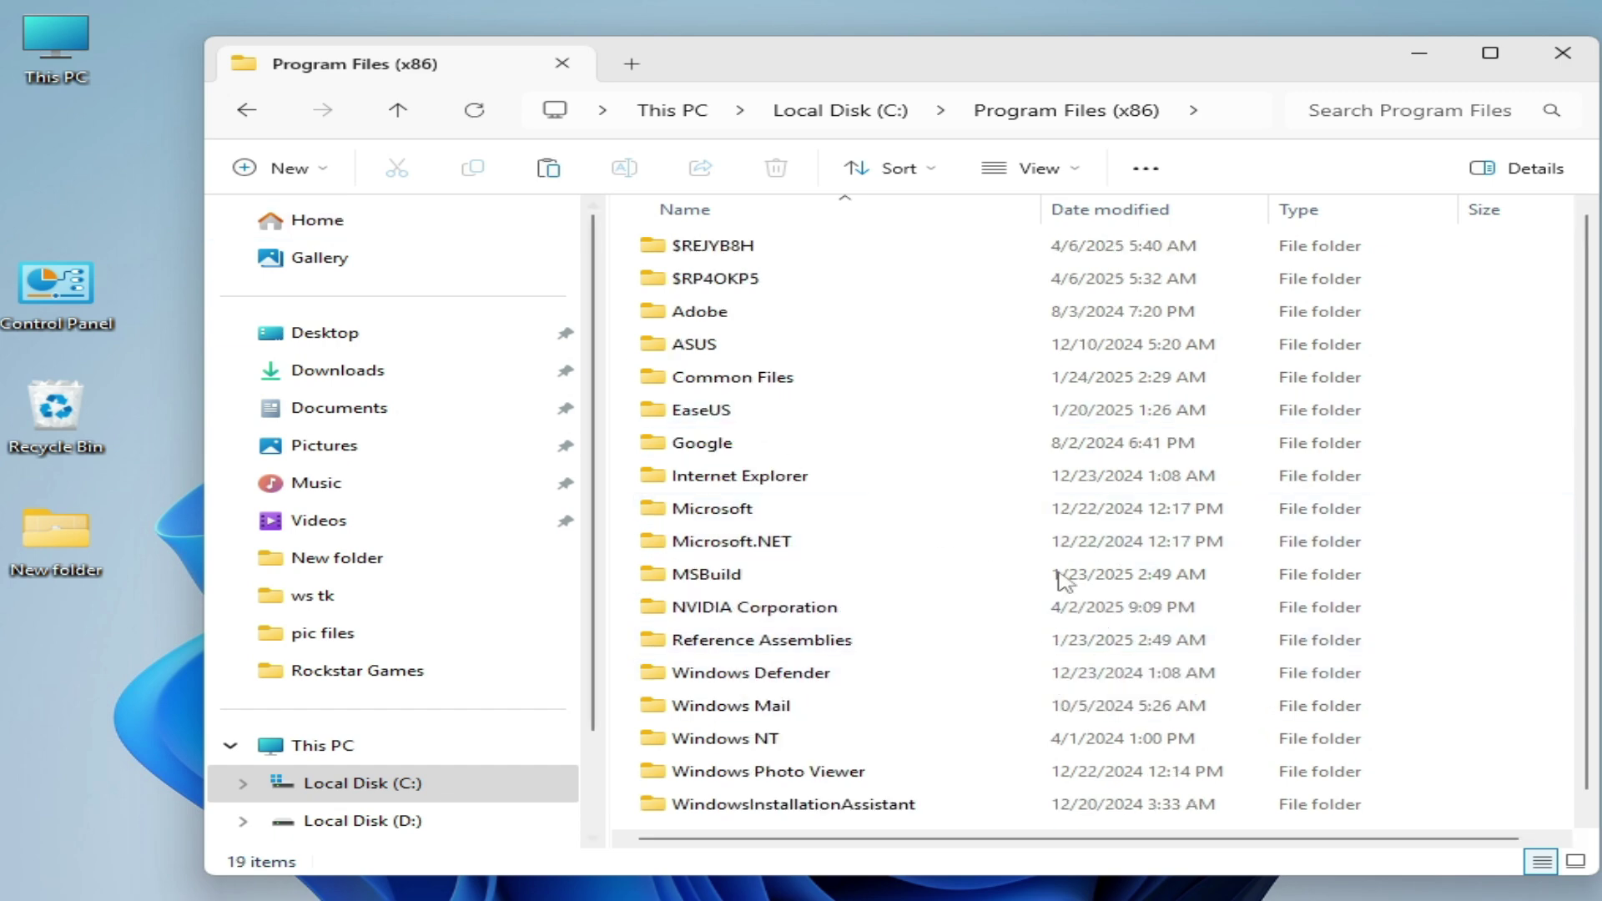
click(244, 111)
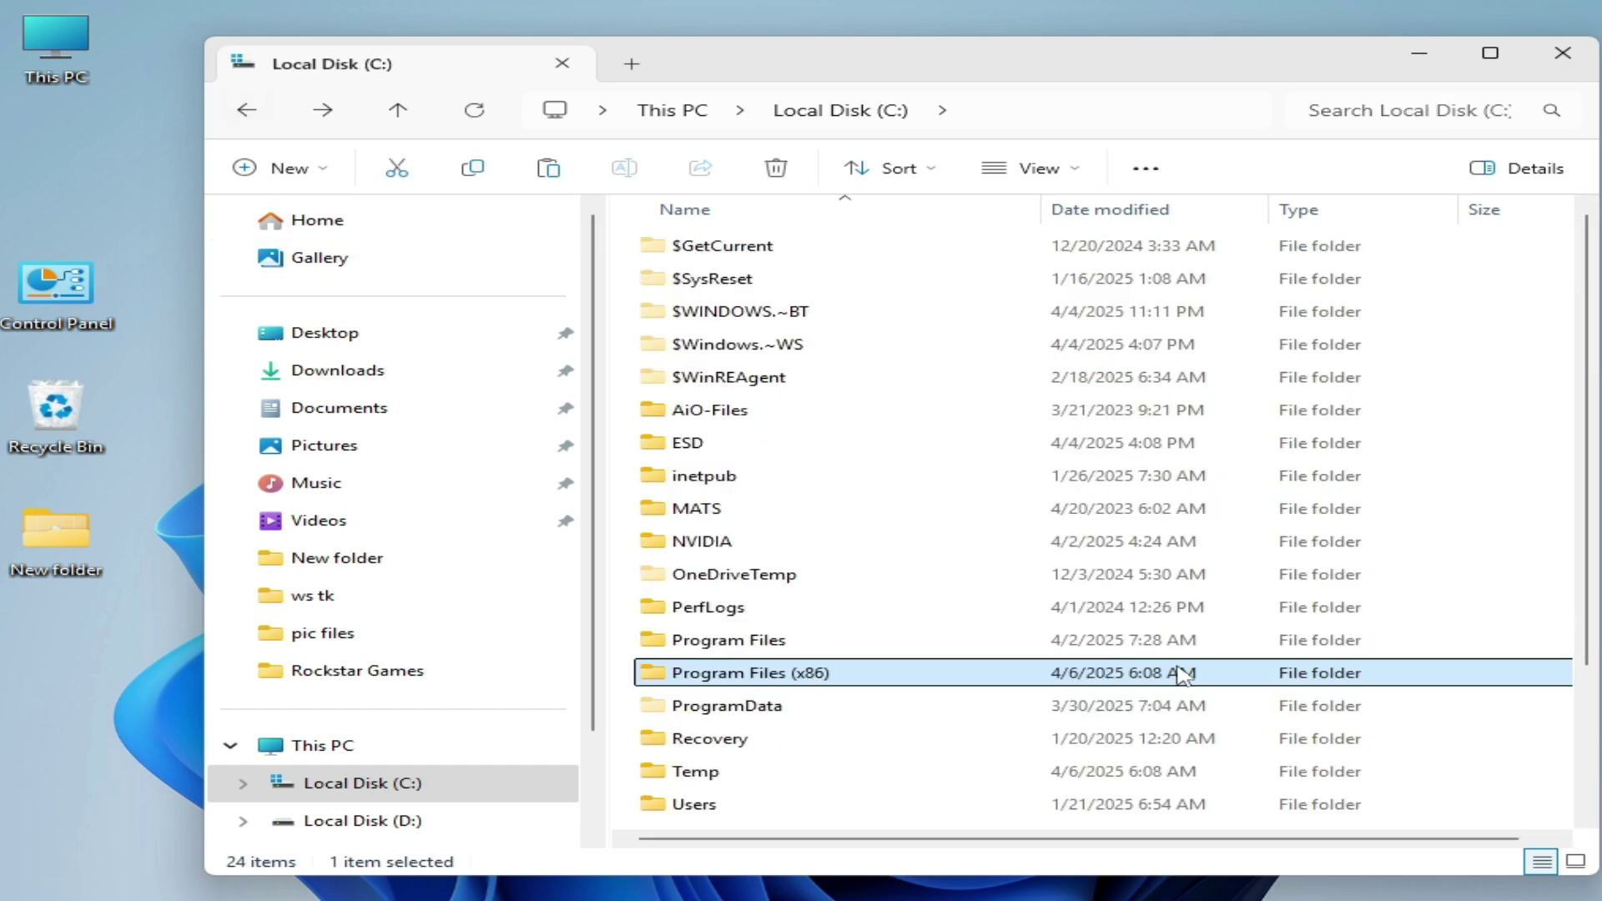
Close File Explorer and launch Registry Editor (regedit) as administrator
click(1563, 55)
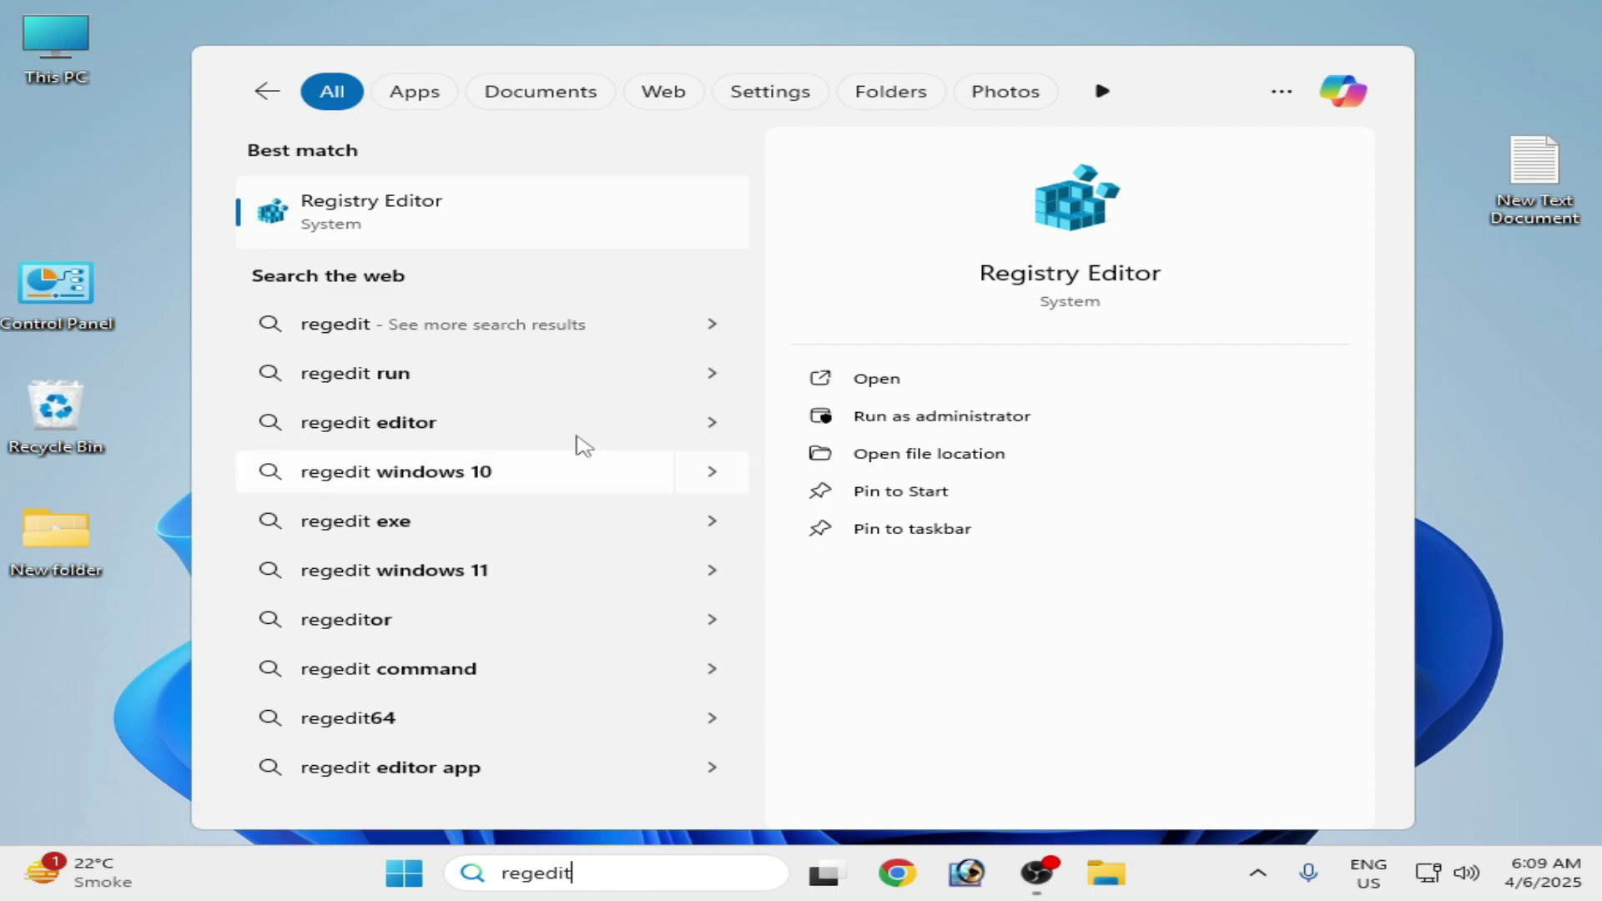
right_click(345, 223)
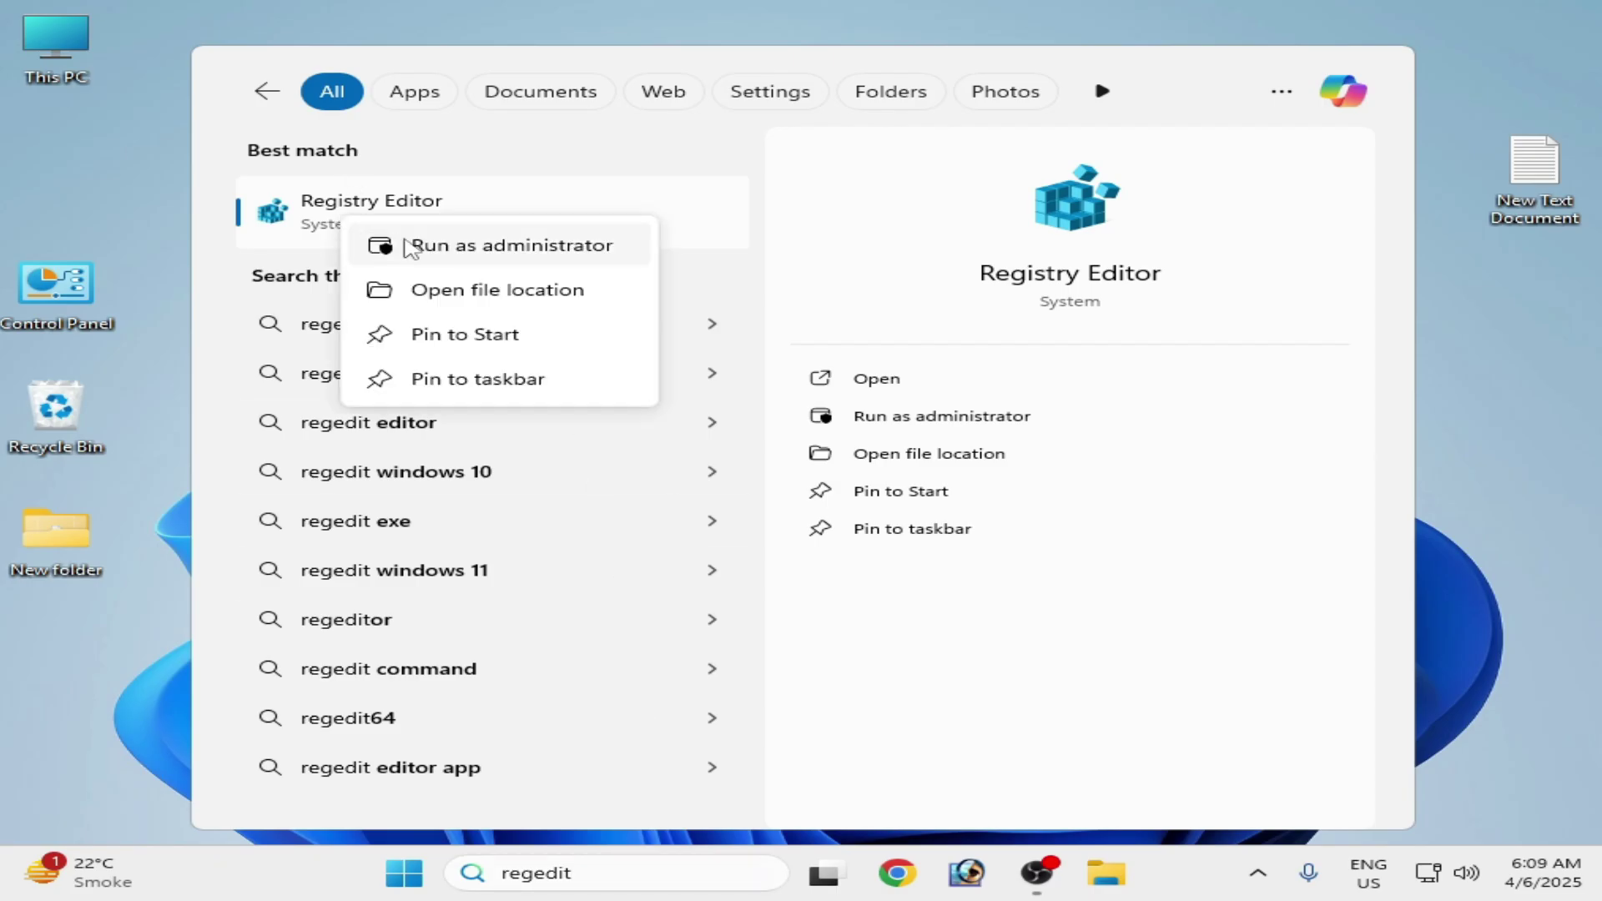
click(409, 245)
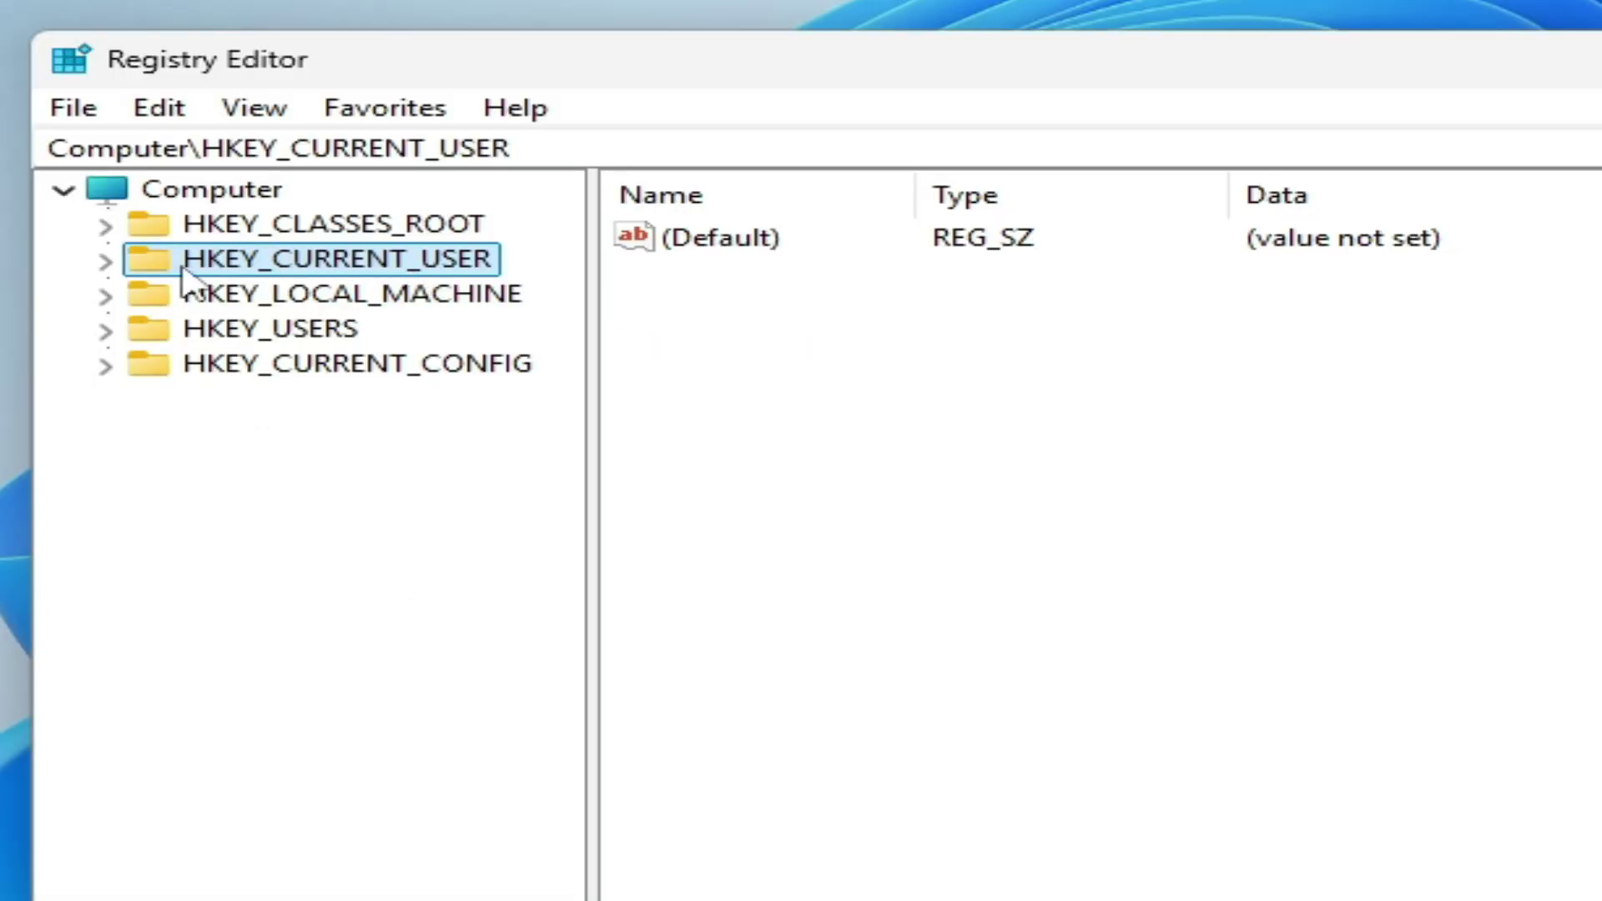
Expand HKEY_CURRENT_USER\Software and delete the Roblox key, confirming with Yes
click(249, 357)
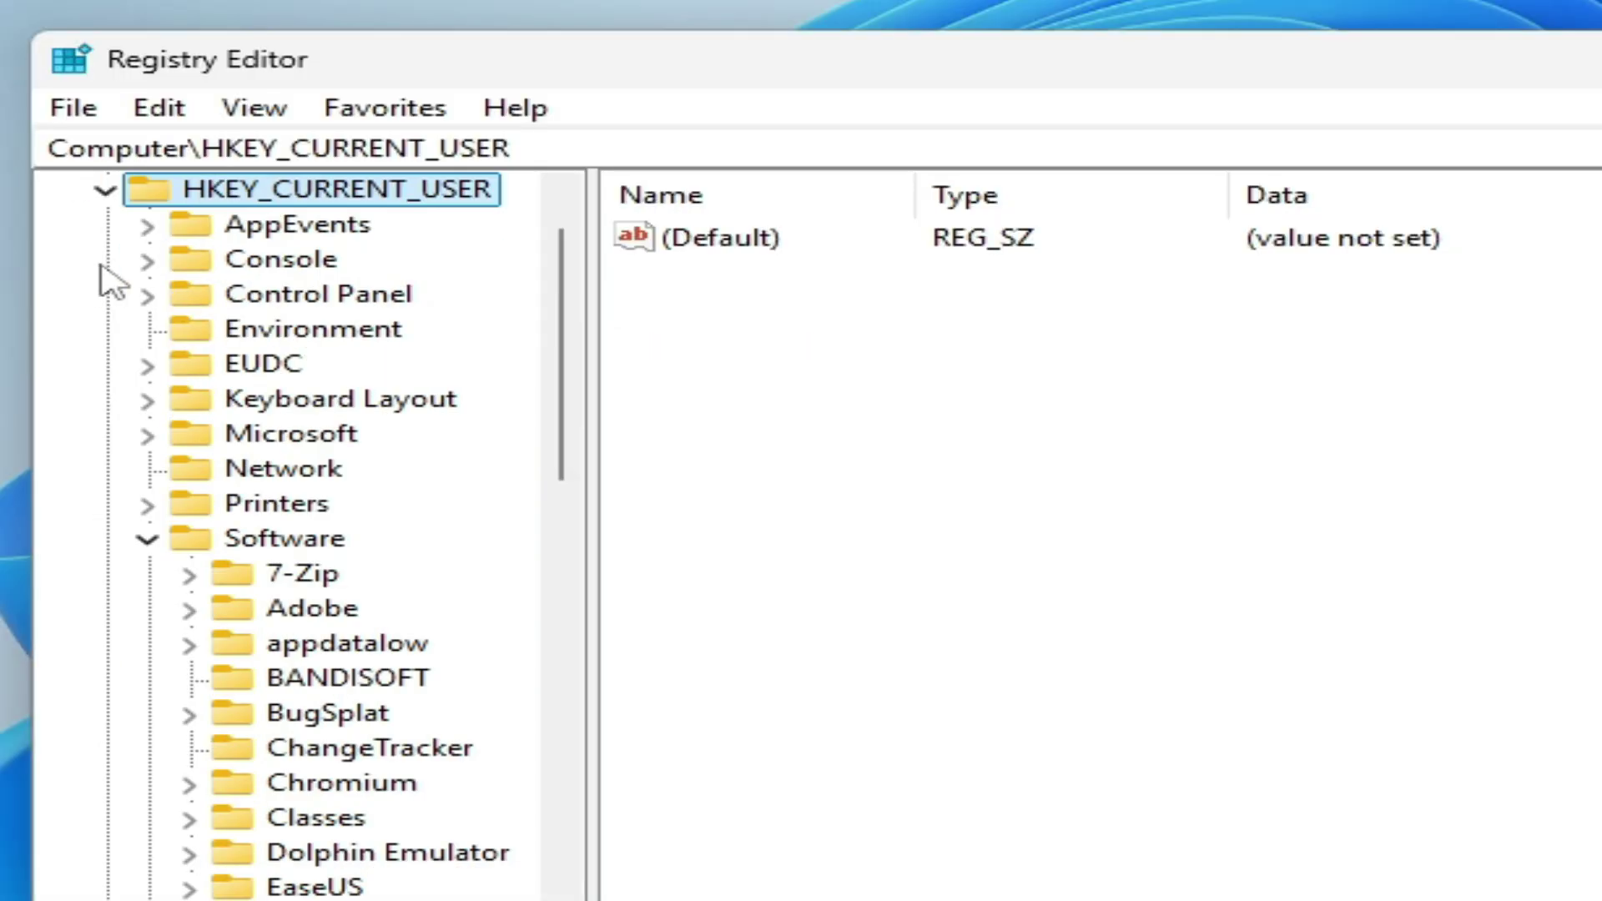
click(149, 542)
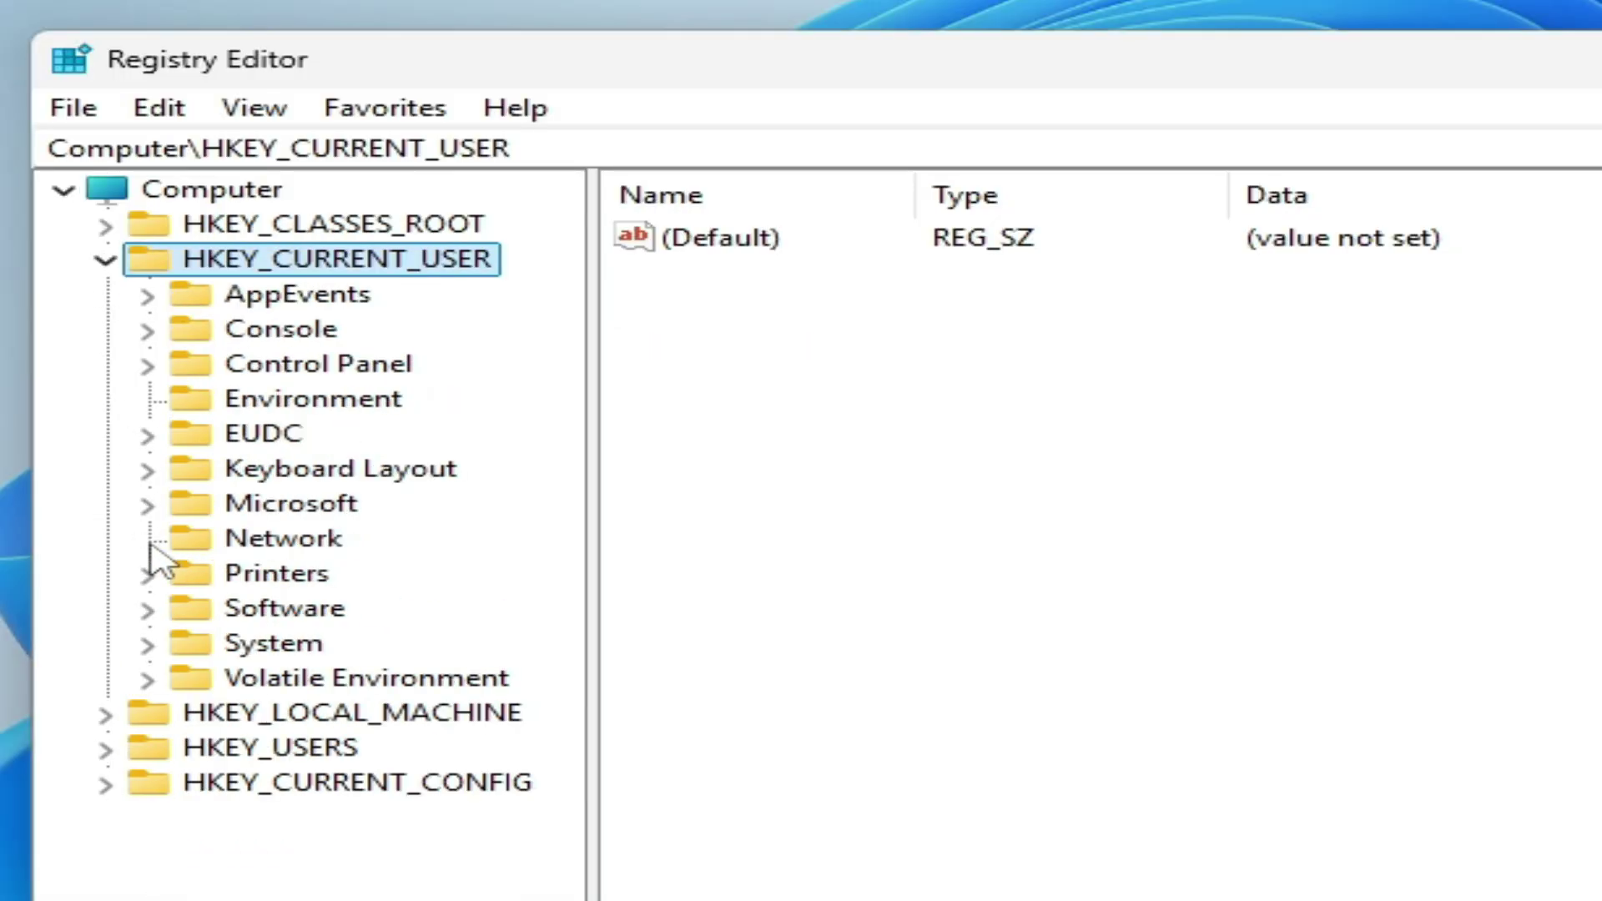
click(148, 611)
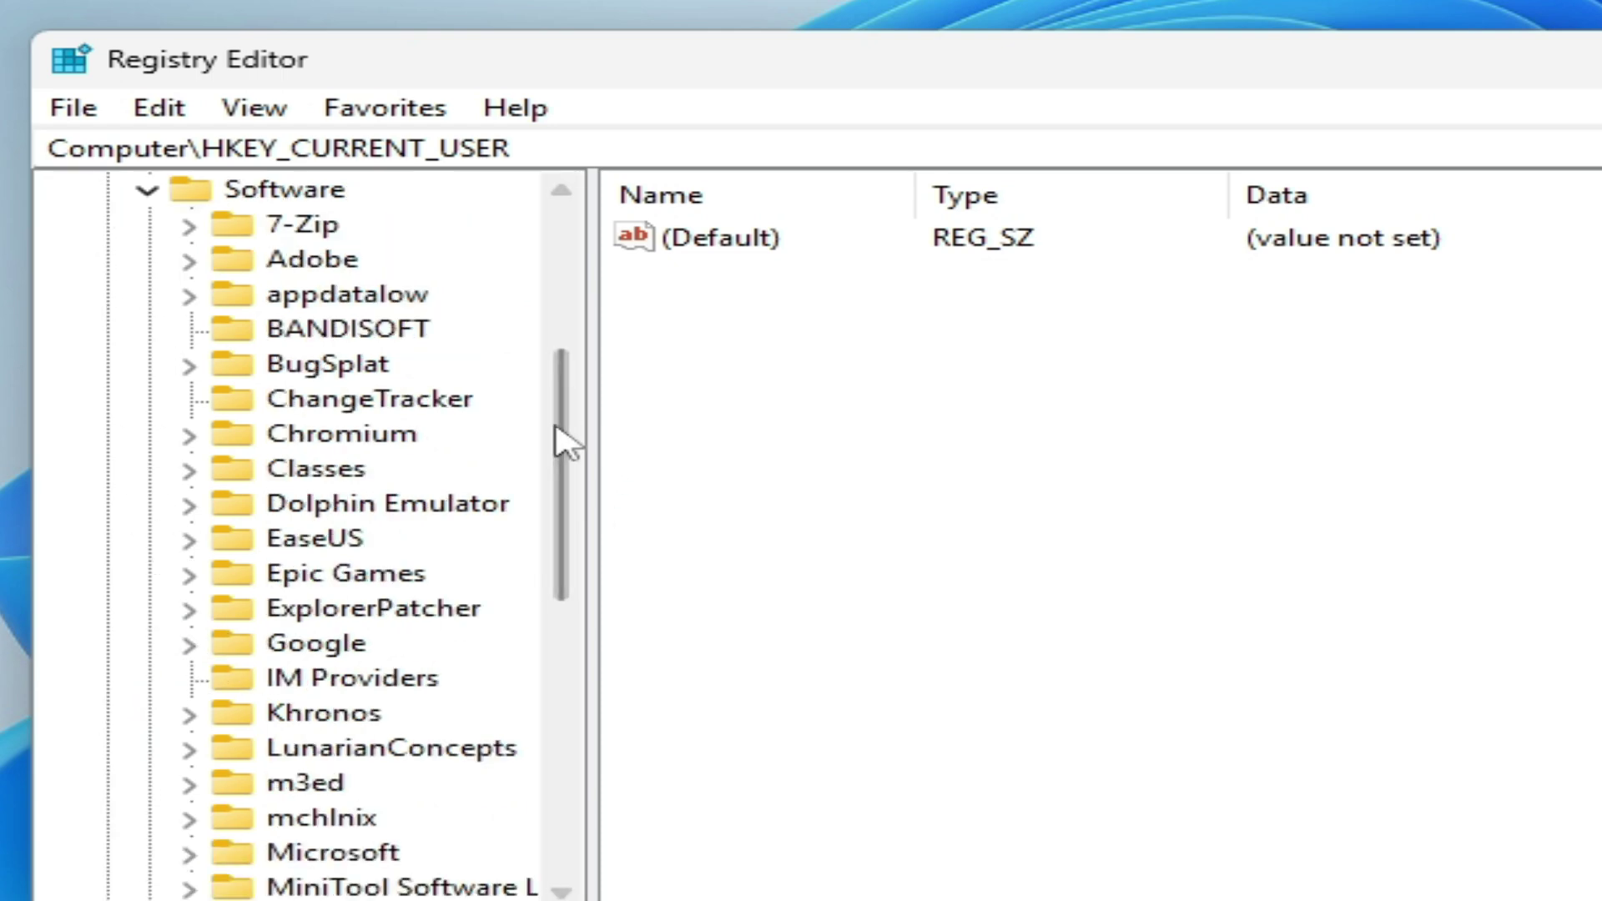
drag(551, 434, 594, 579)
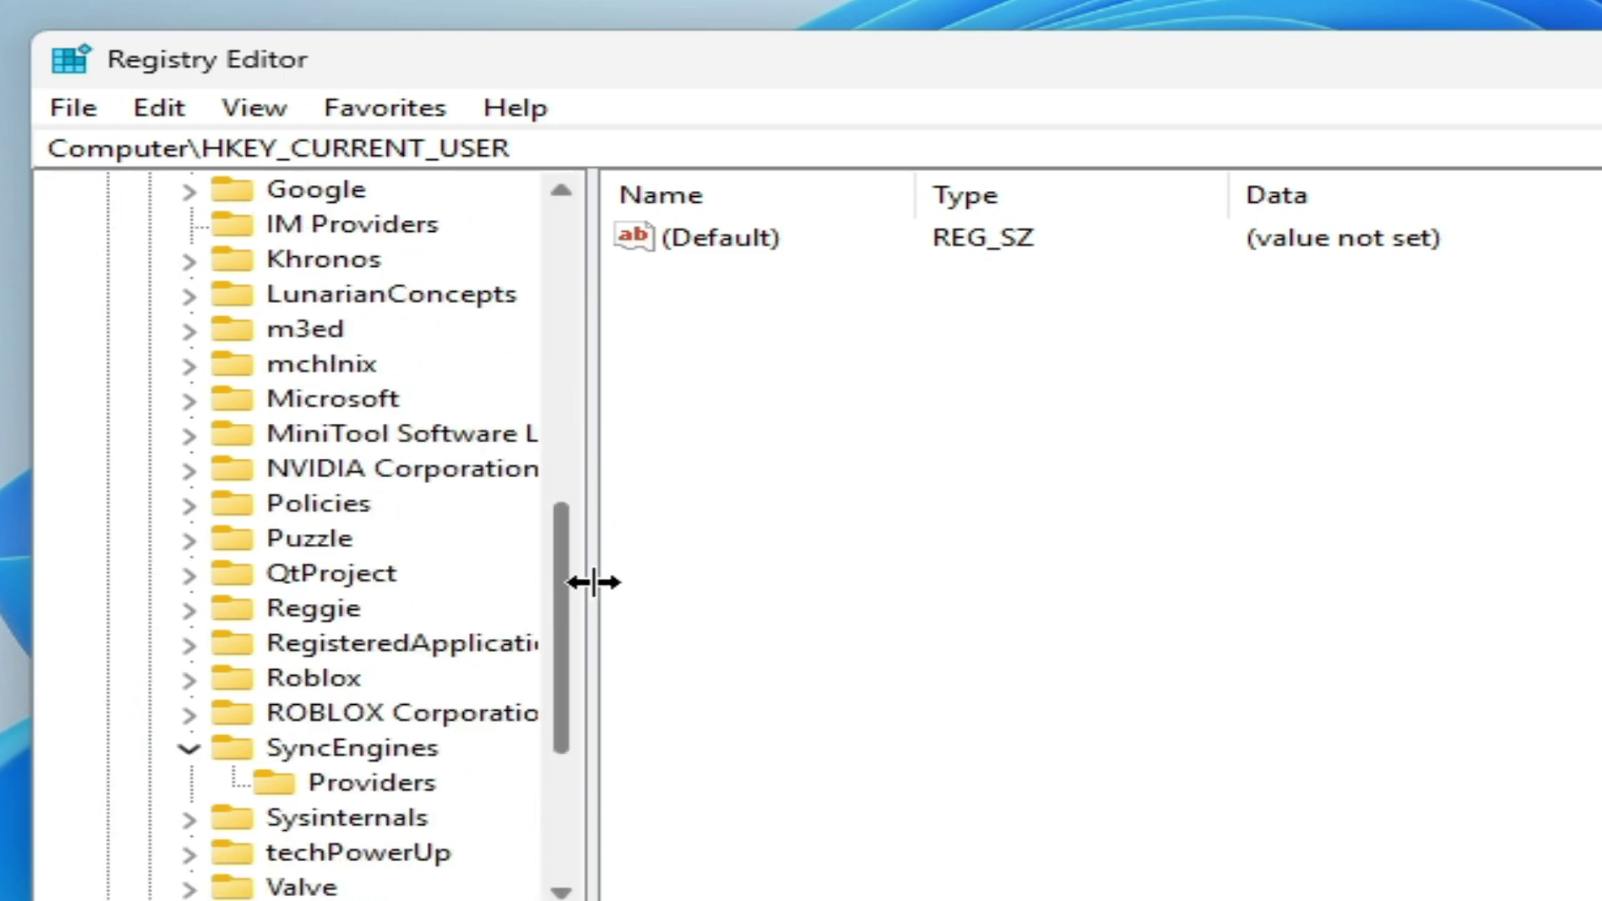
click(322, 689)
right_click(321, 688)
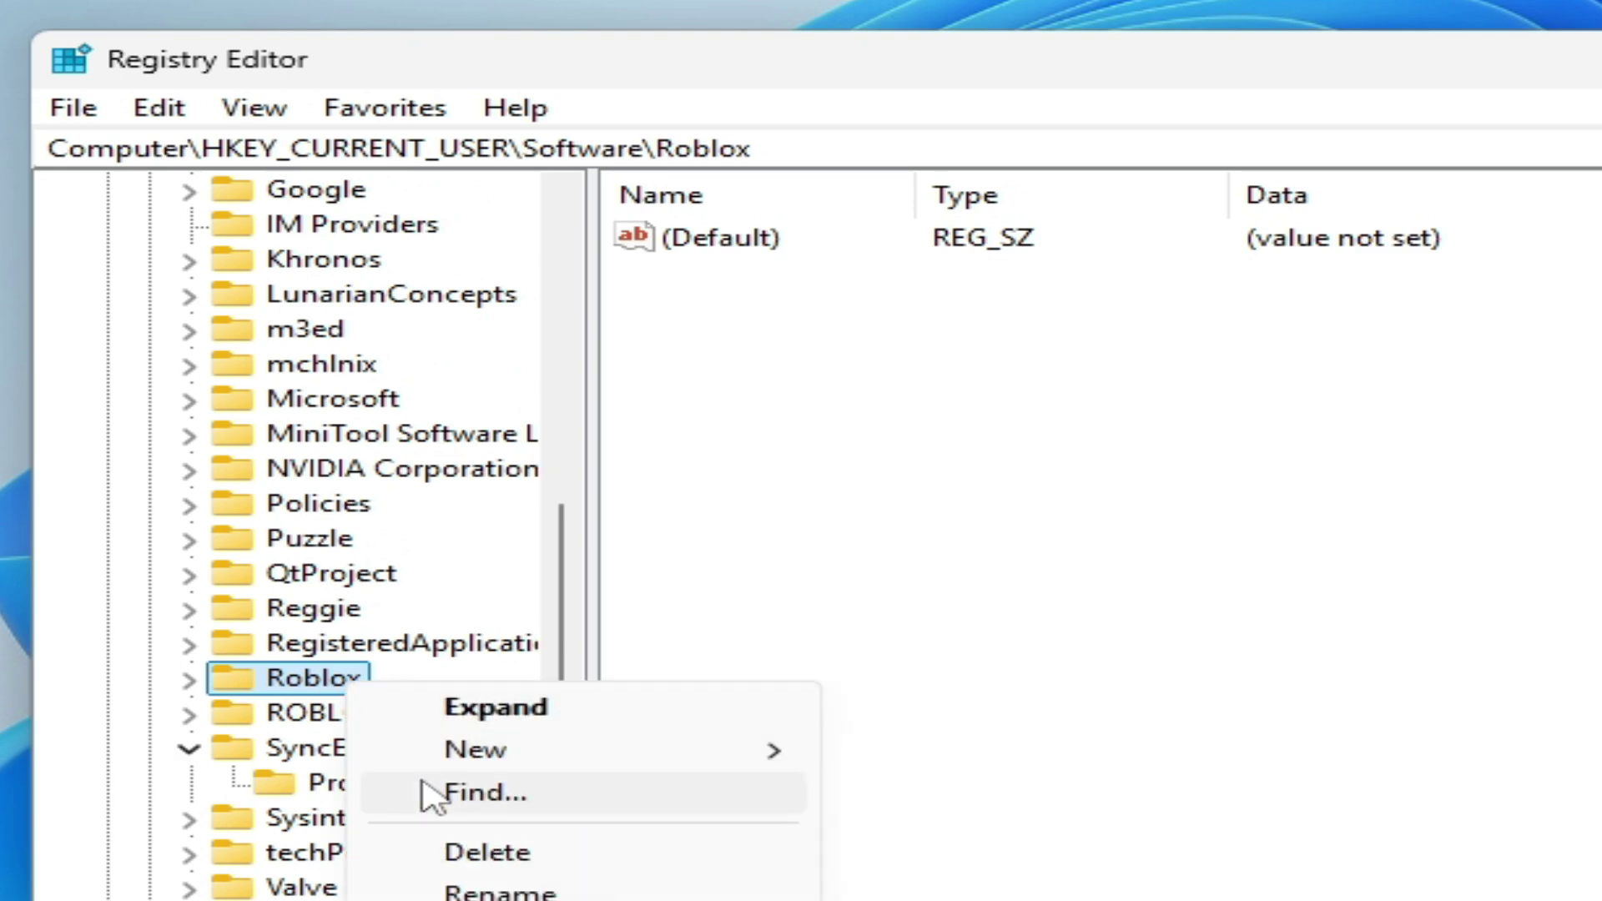
click(469, 857)
click(1302, 429)
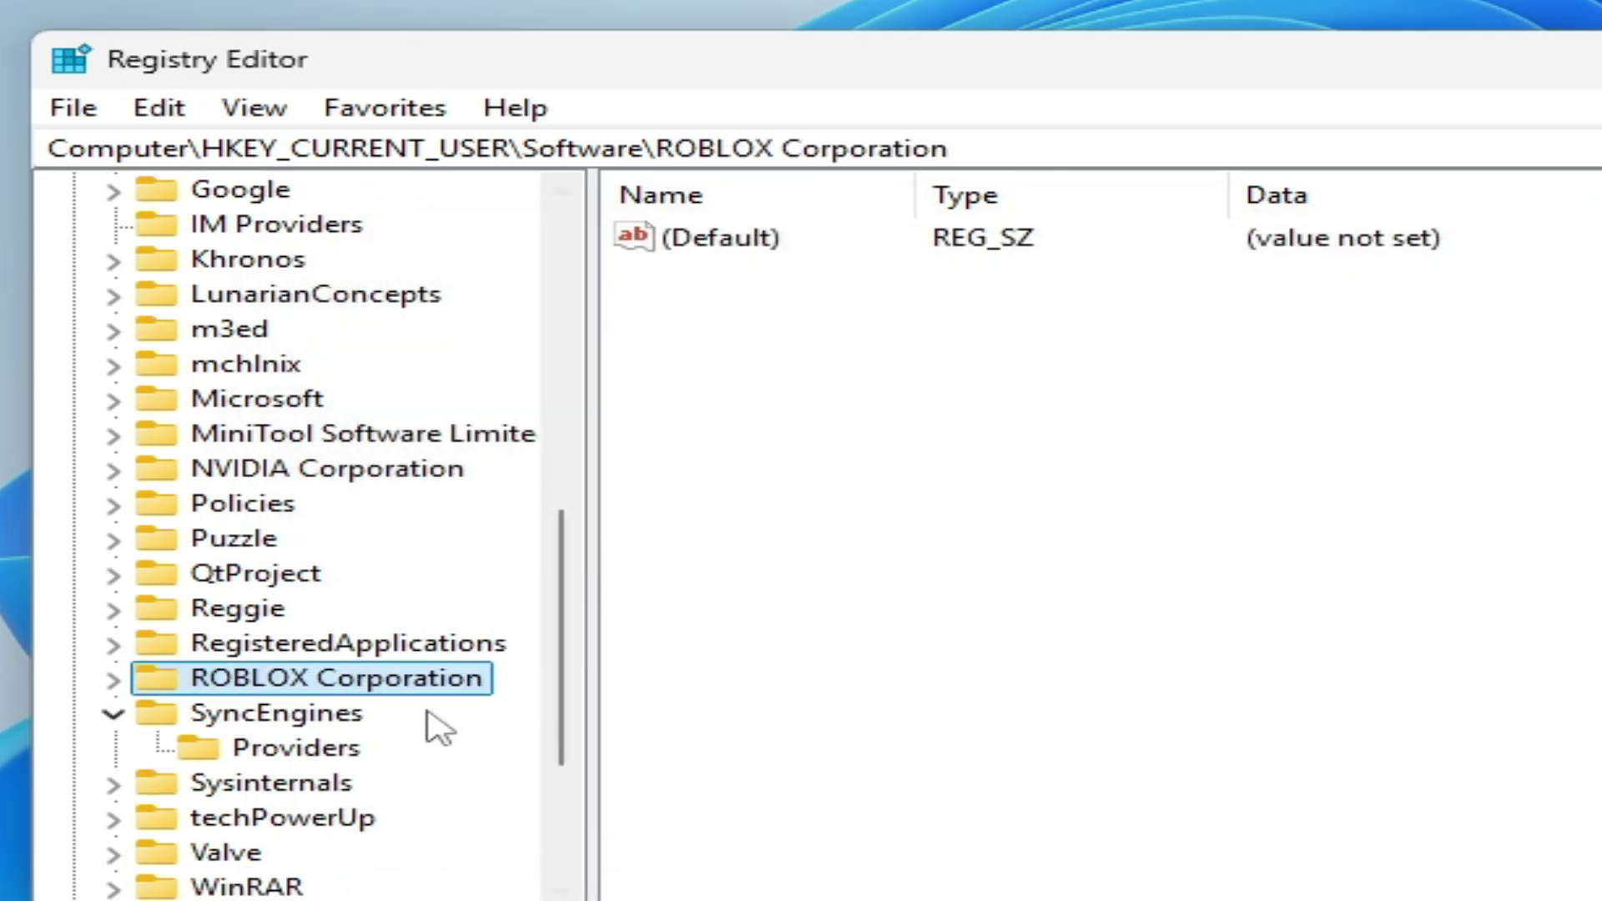
Delete the ROBLOX Corporation key under Software, confirming with Yes
right_click(293, 693)
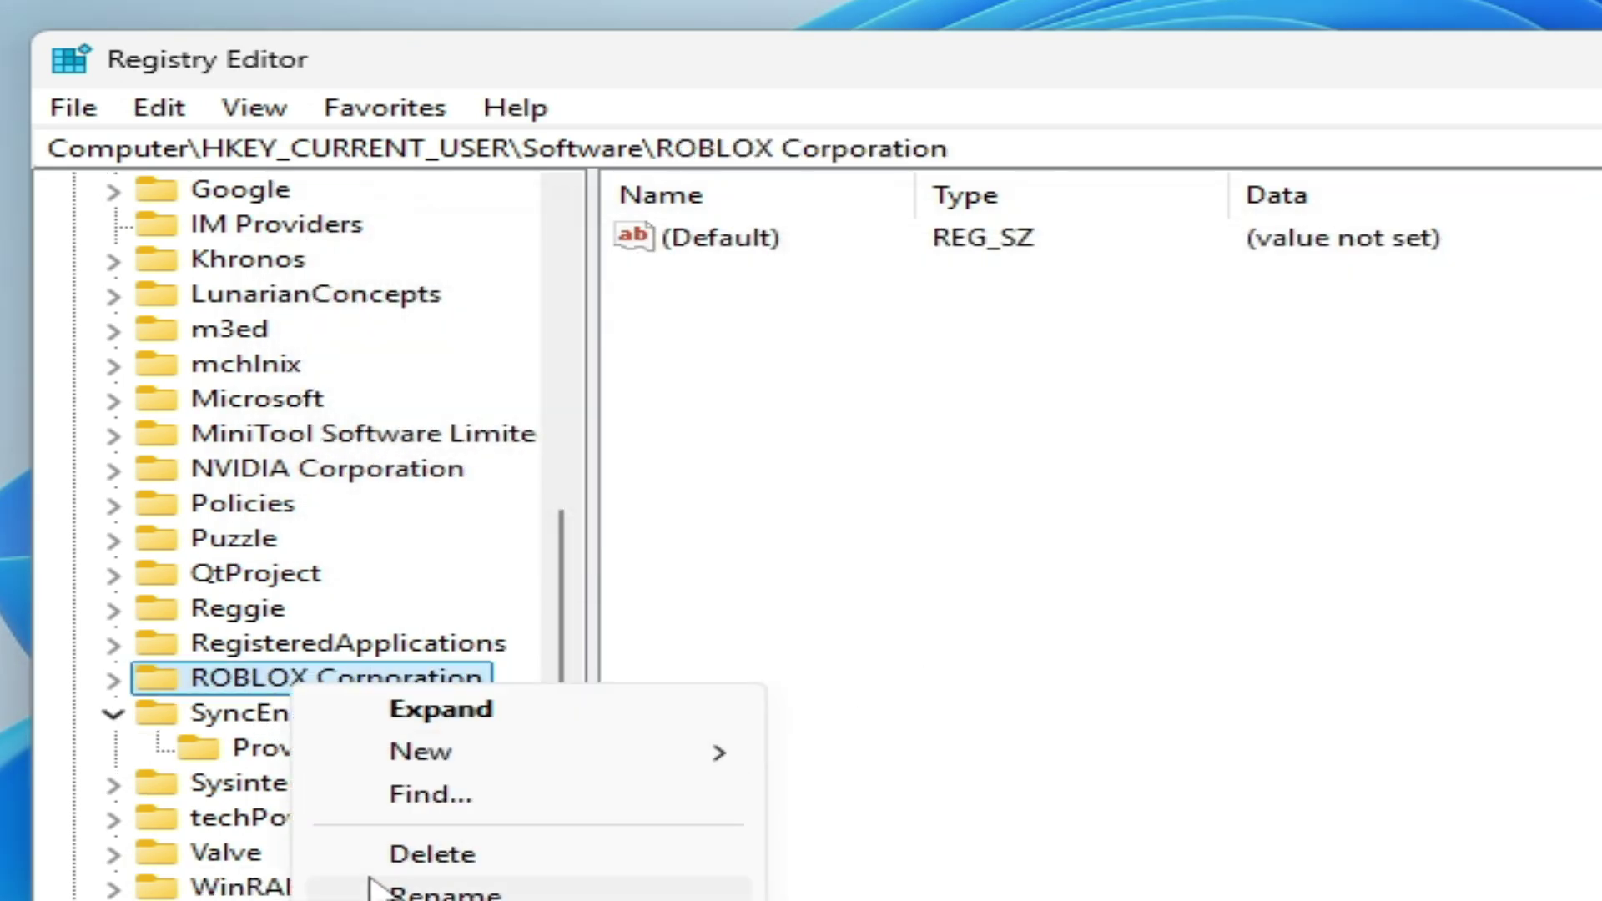
click(422, 856)
click(1338, 440)
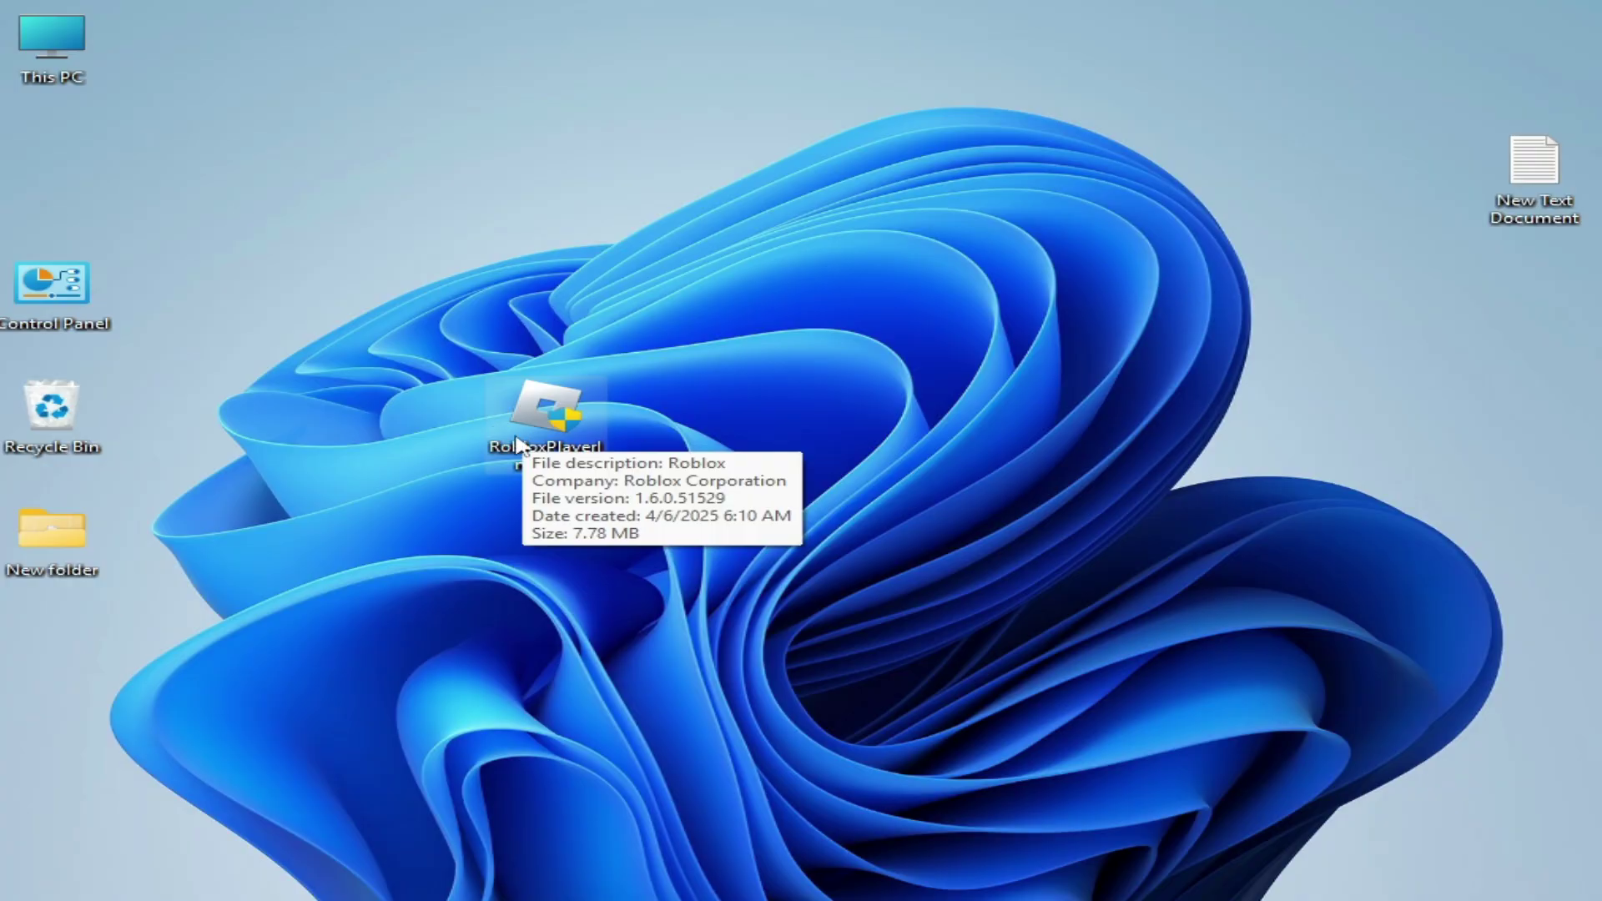
Enable 'Run this program as an administrator' for RobloxPlayerInstaller, then launch it as administrator
double_click(551, 429)
right_click(557, 434)
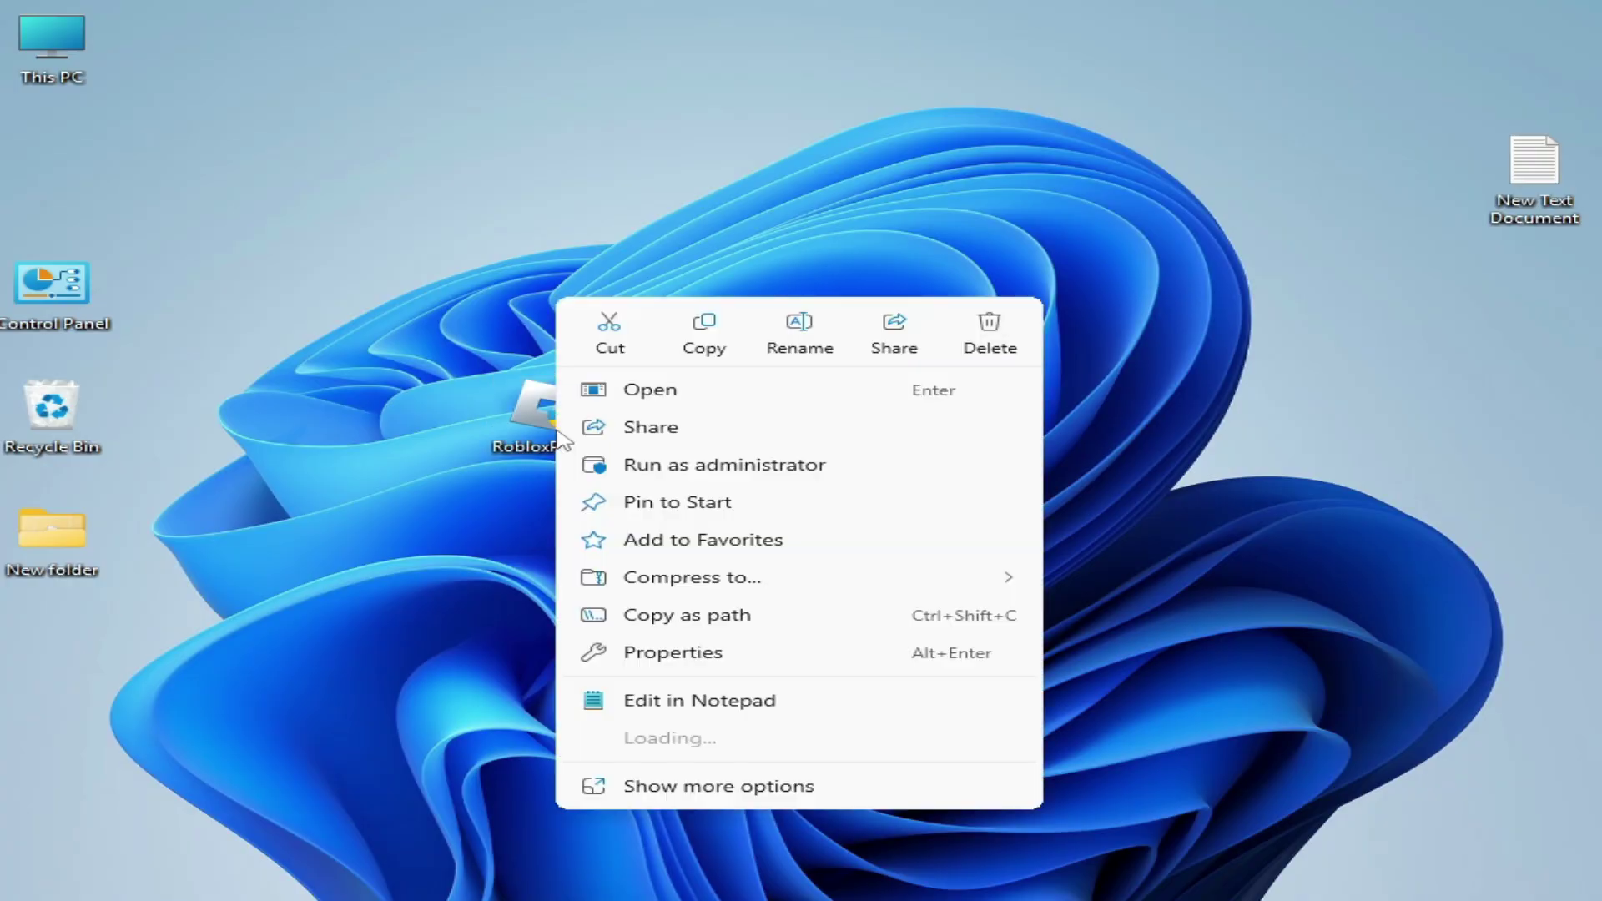
click(672, 658)
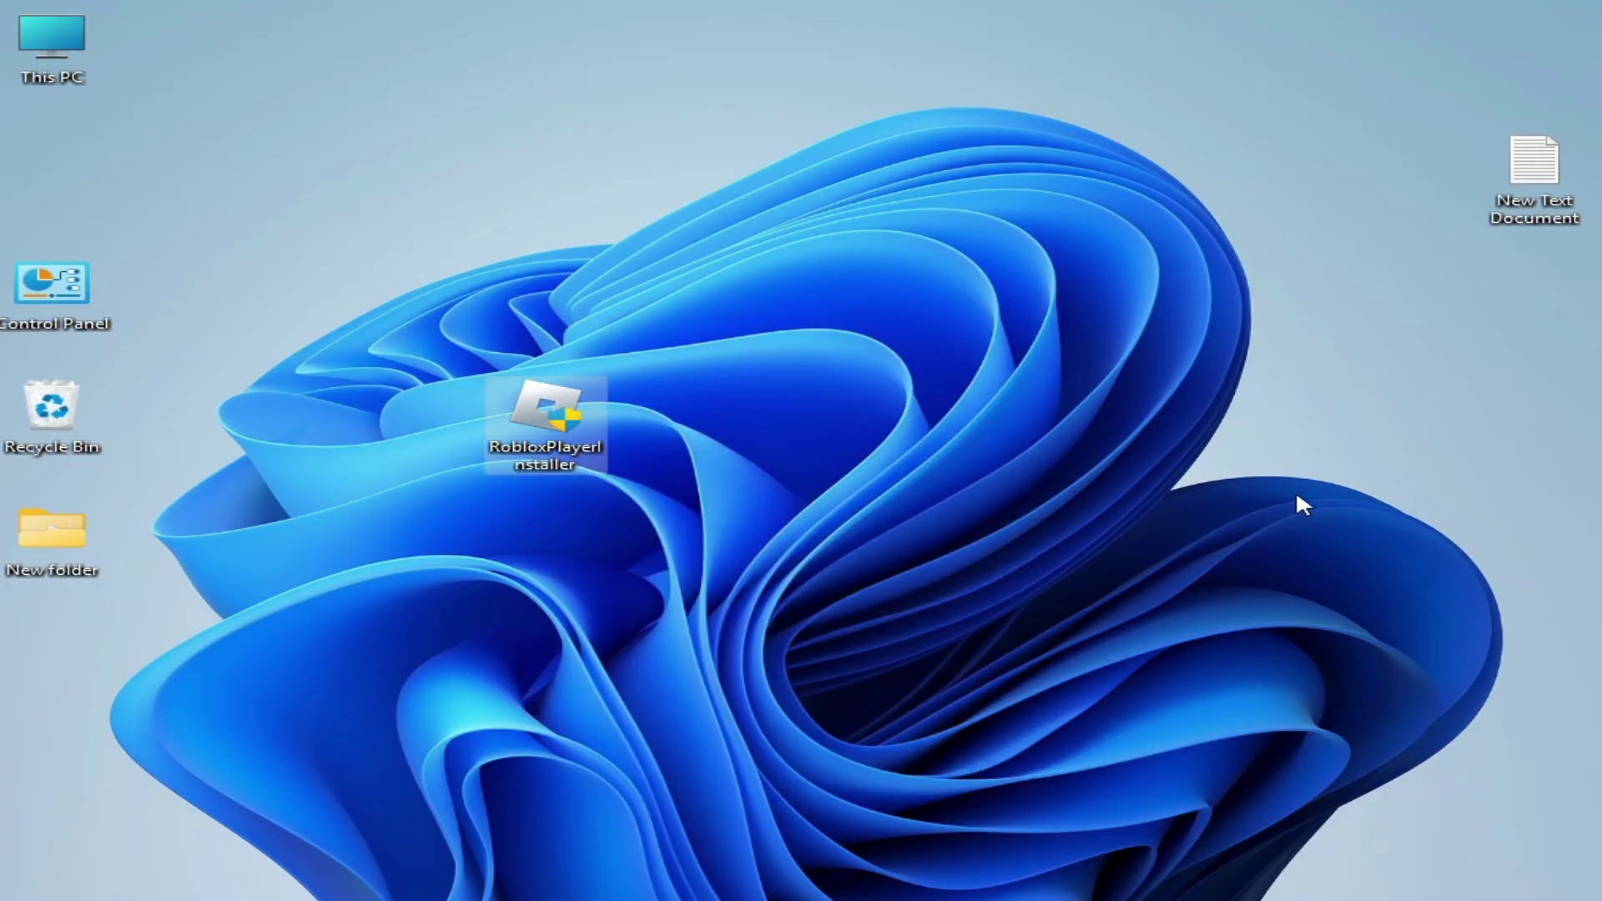
click(821, 307)
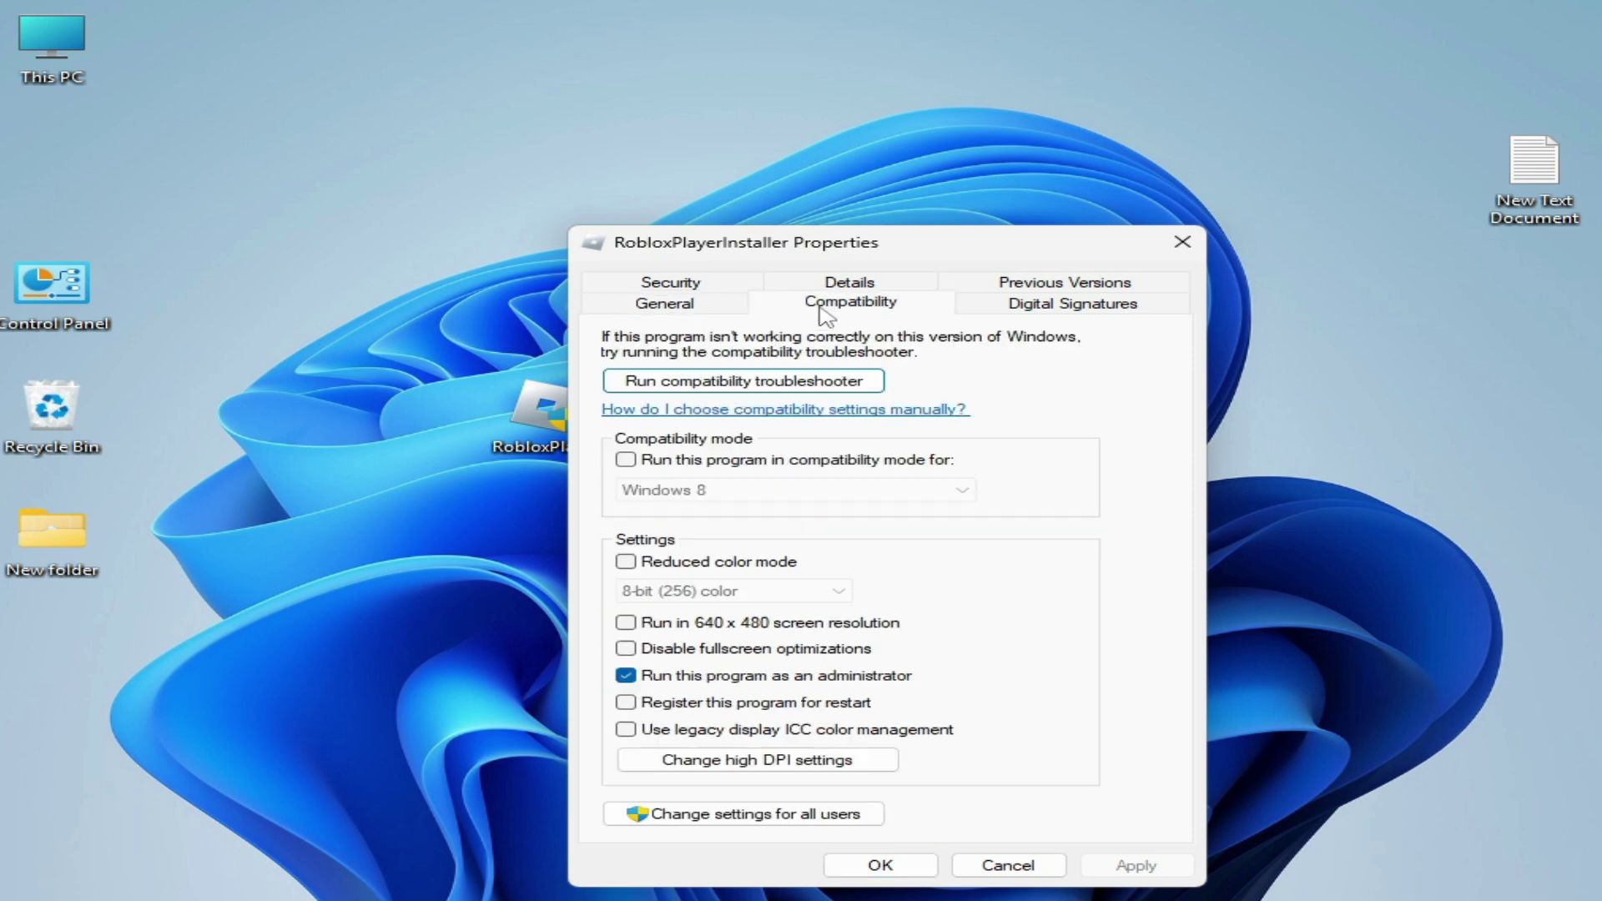
click(629, 676)
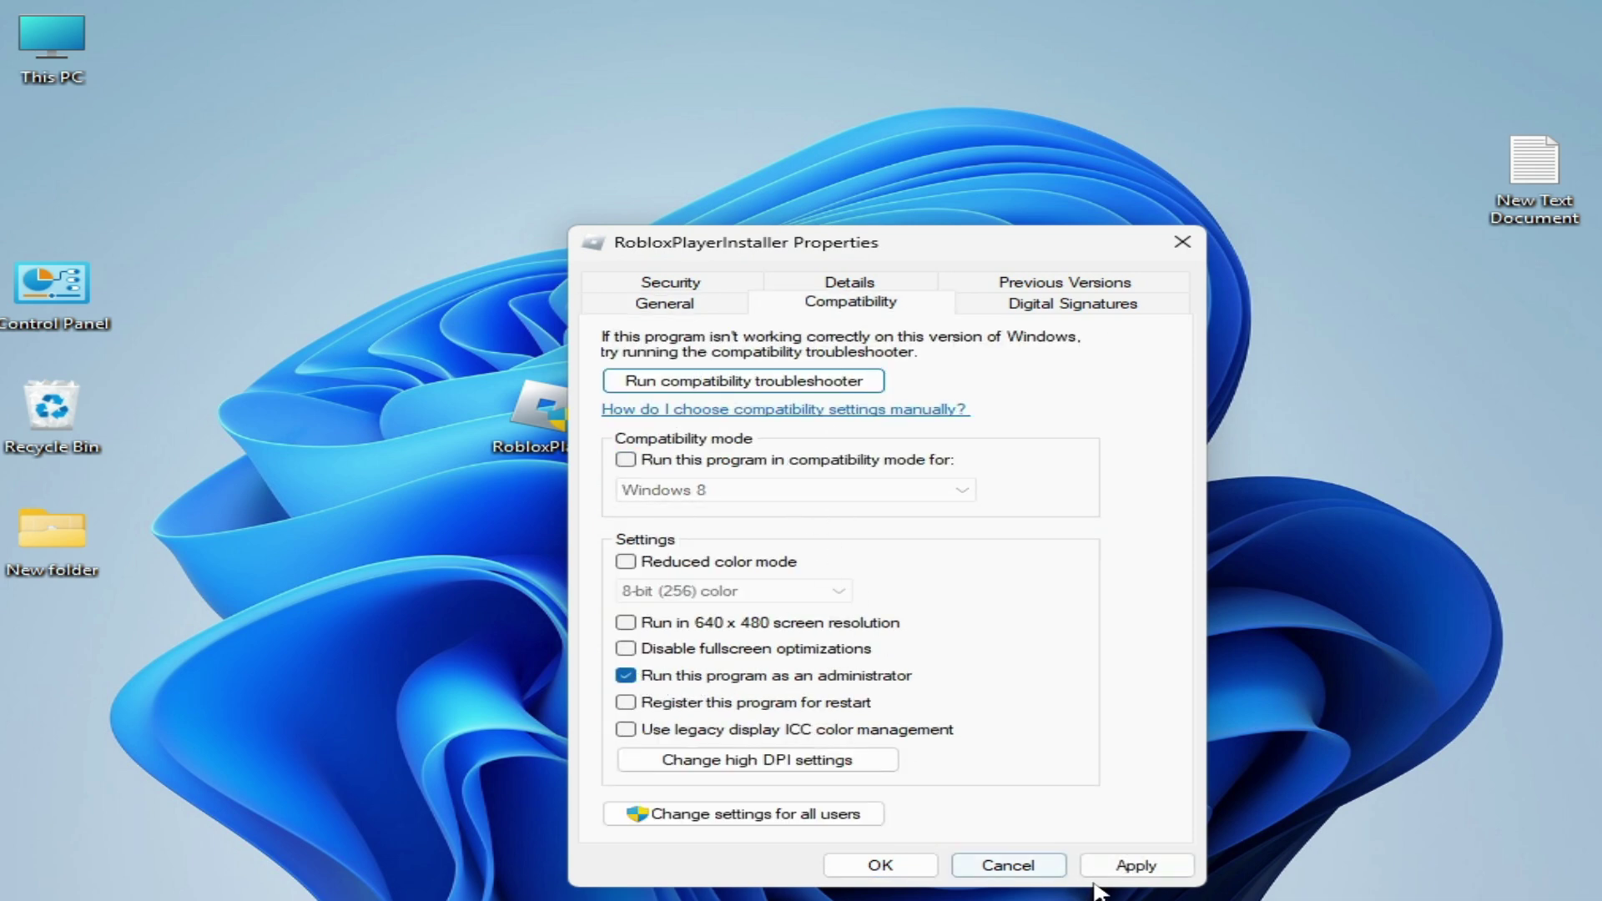
click(1132, 865)
click(933, 866)
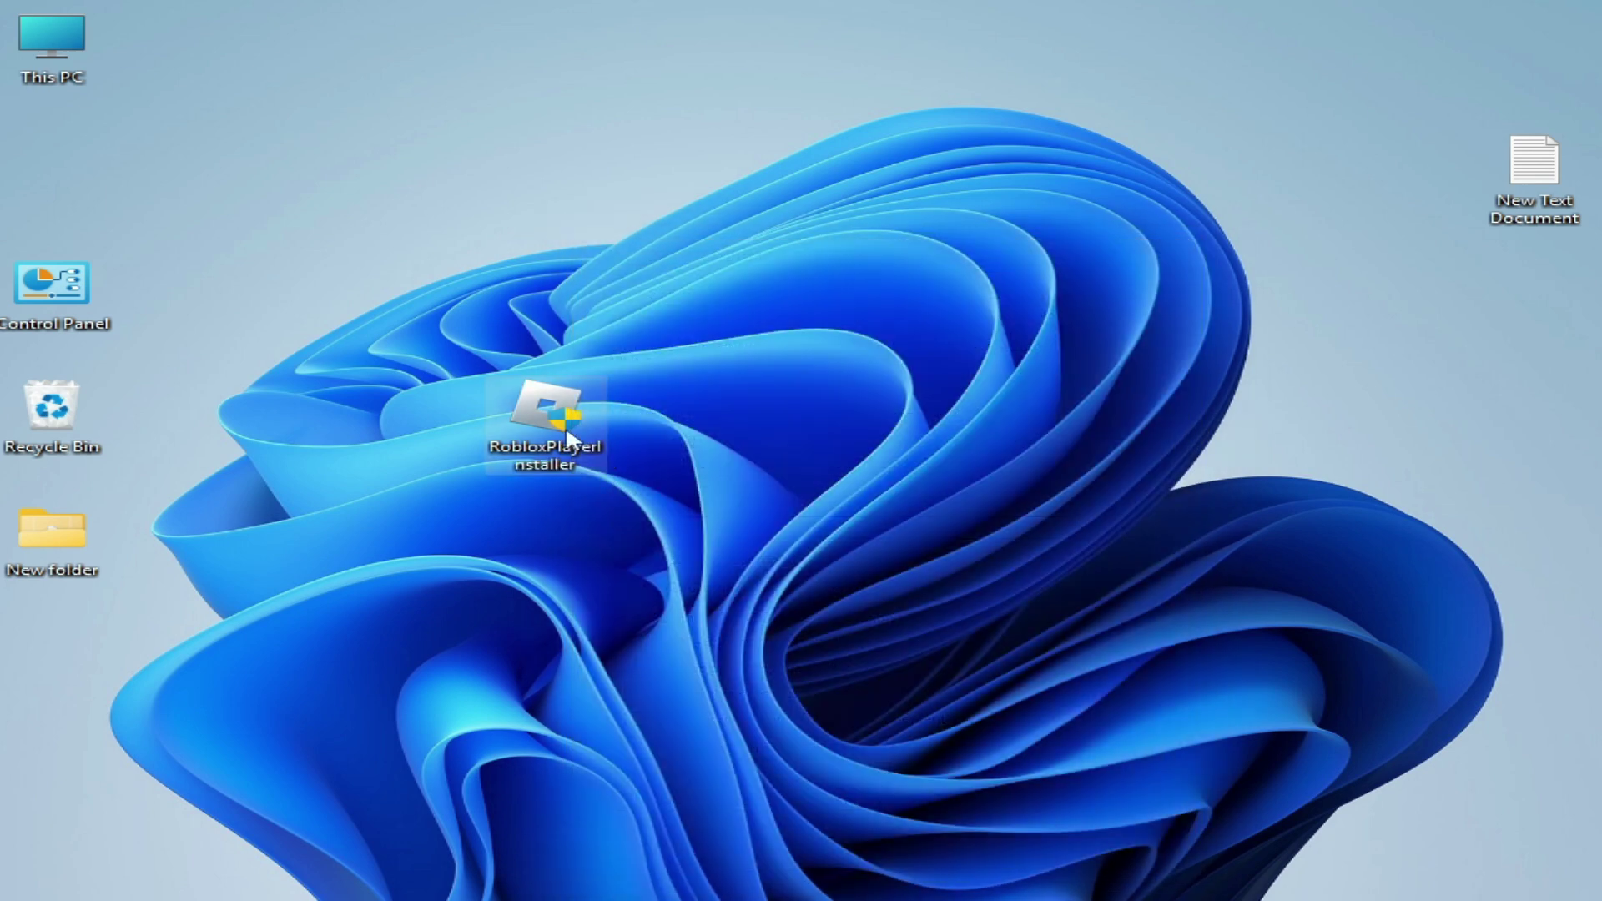
right_click(557, 420)
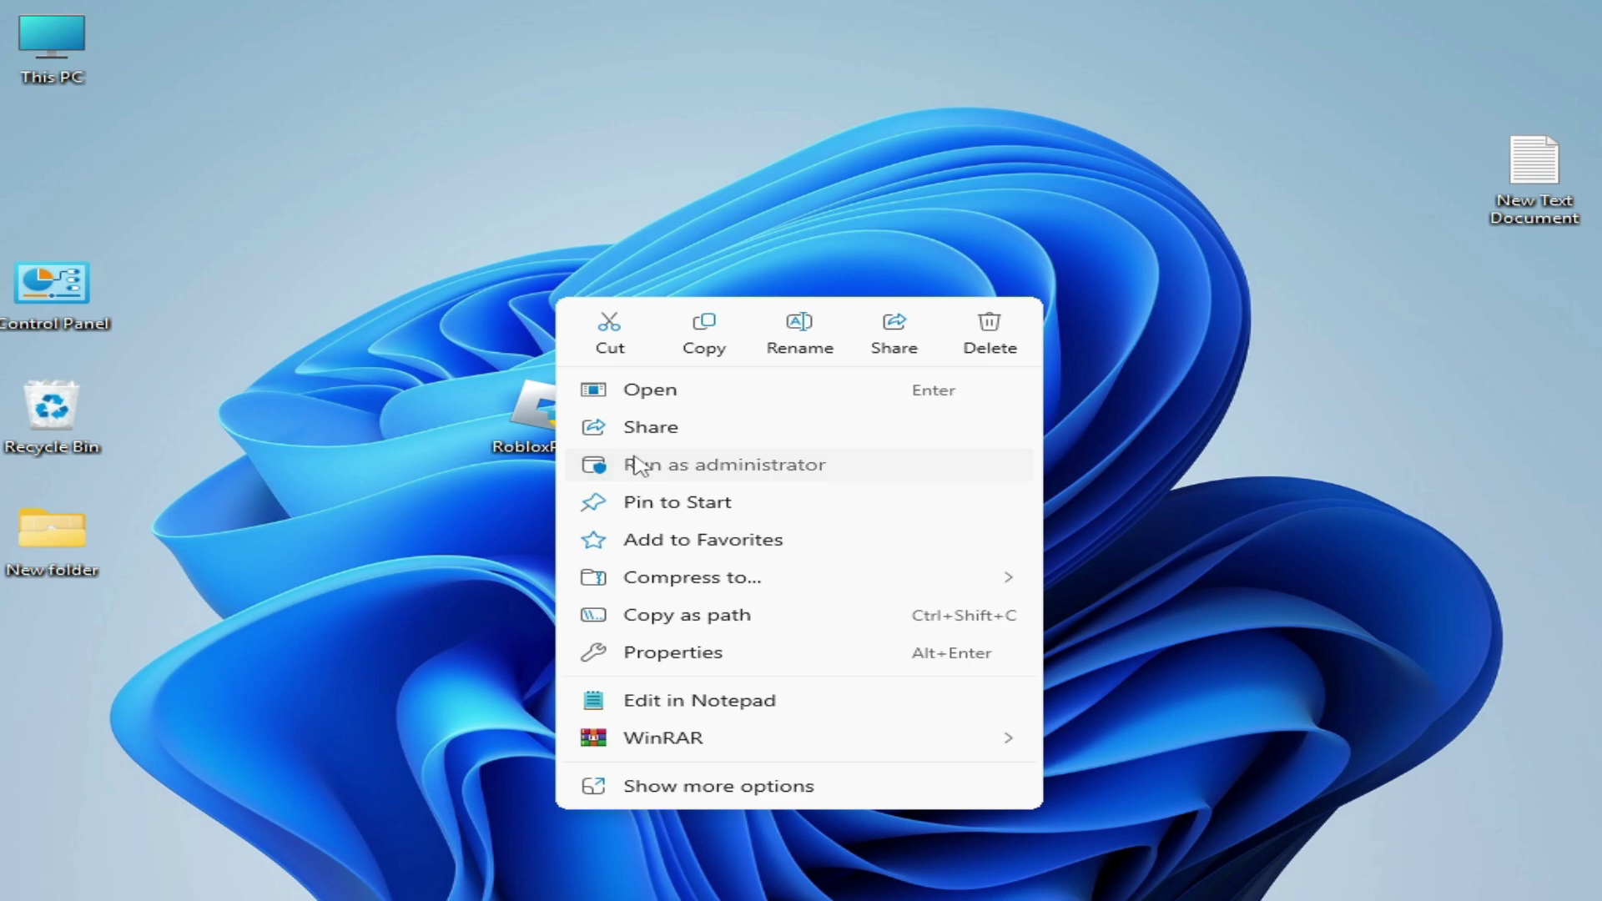
click(638, 465)
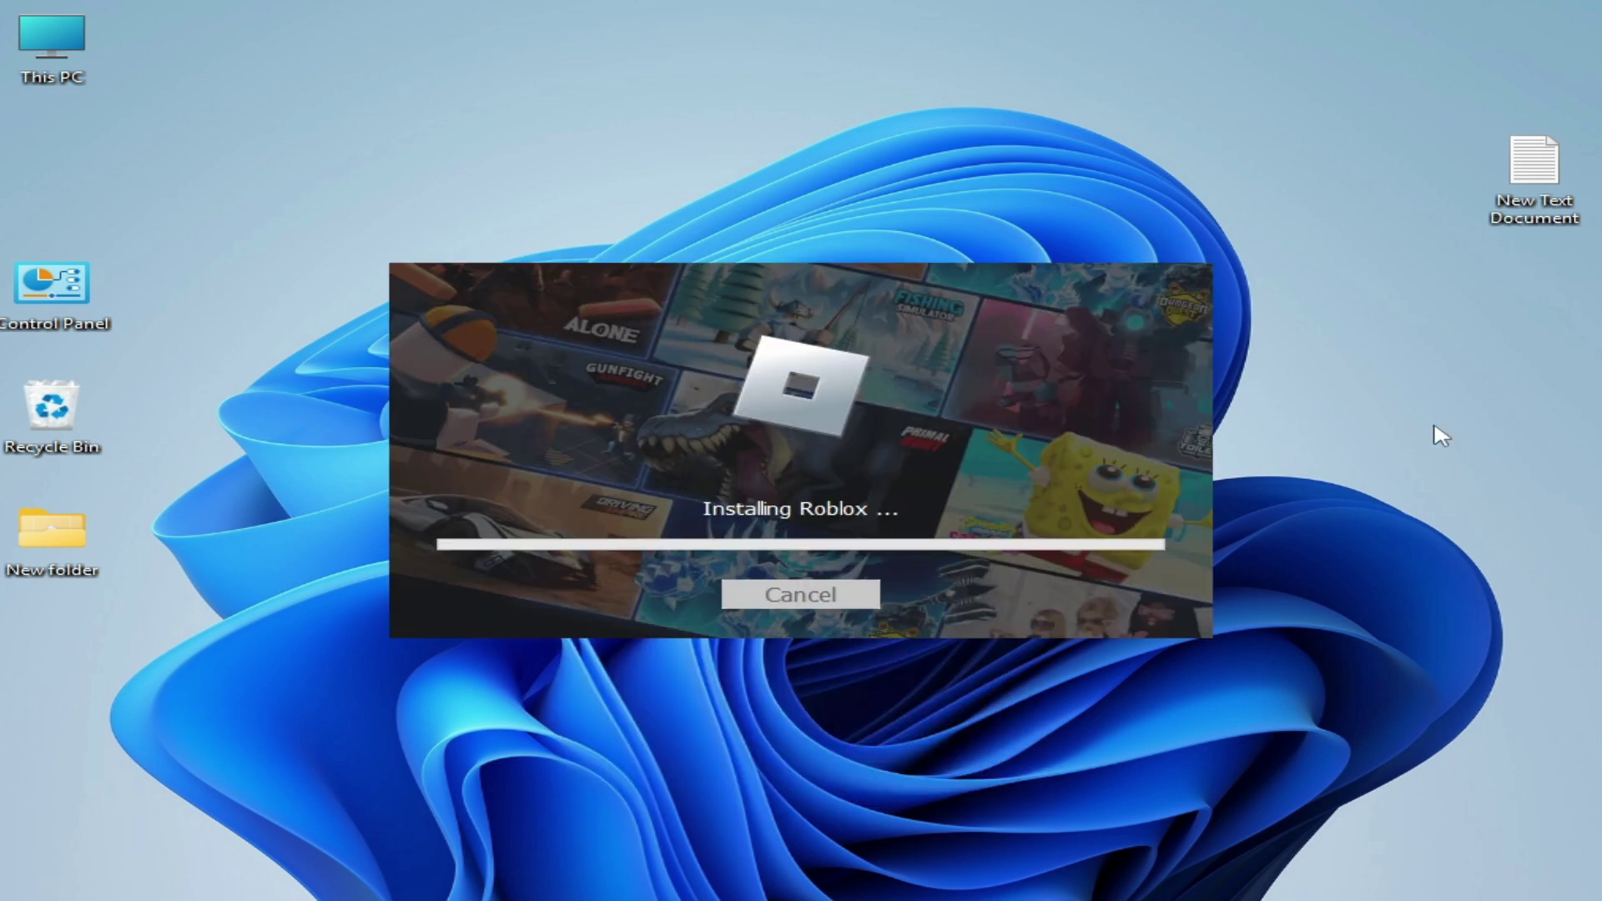